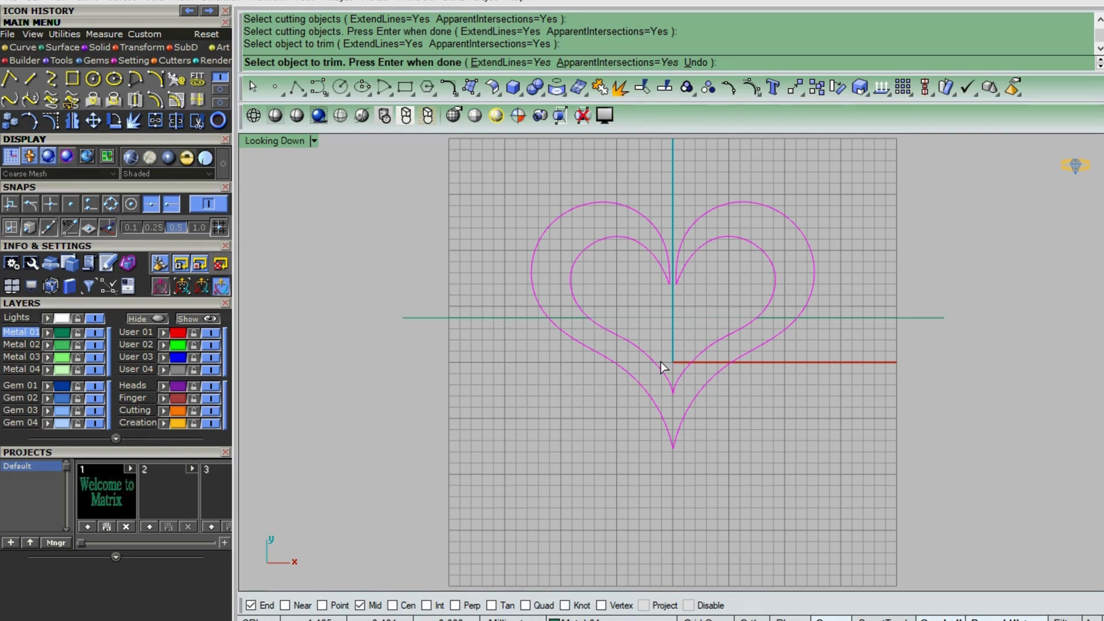
# Finish the running trim and undo it to restore the horizontal line through the heart
pyautogui.press('Return')
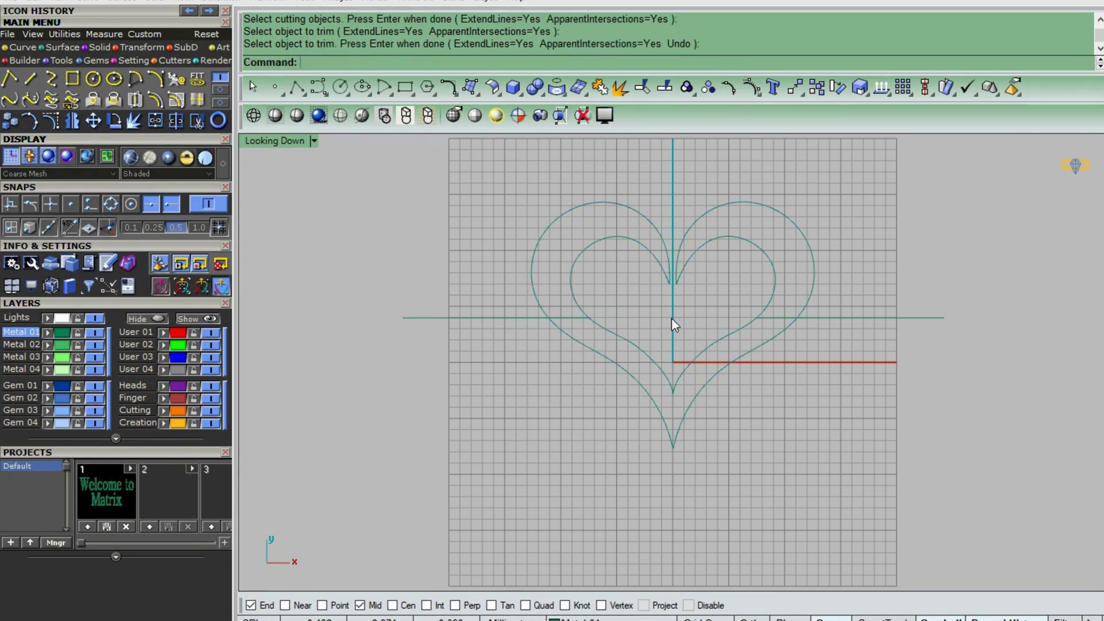
pyautogui.hotkey('ctrl', 'z')
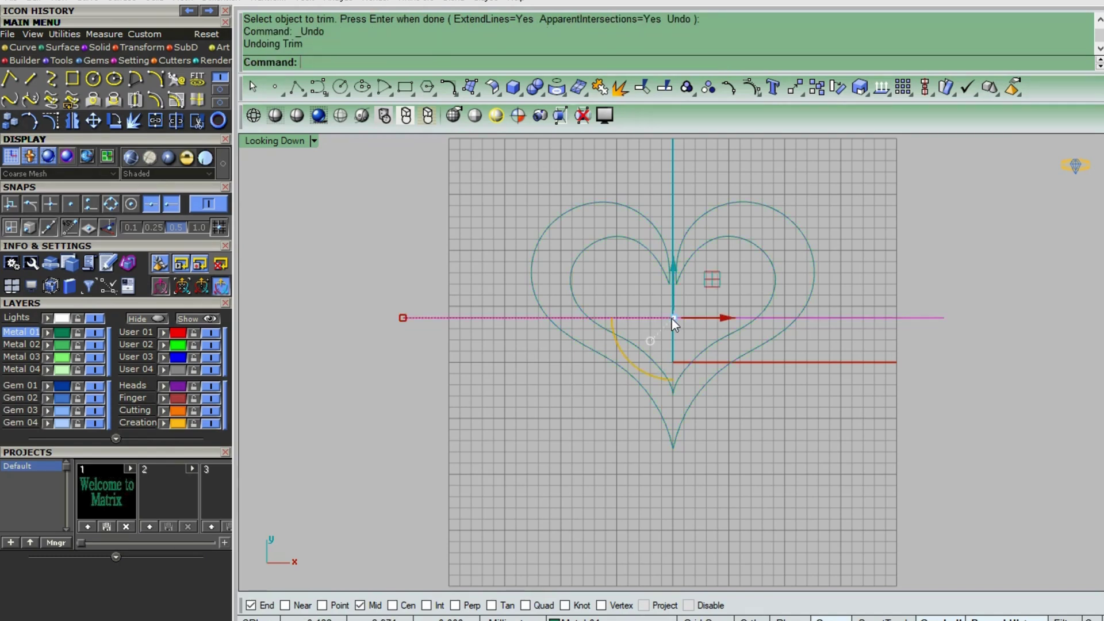
# Trim away both upper lobes of the double heart outline, using the horizontal line as the cutting object
pyautogui.click(882, 190)
pyautogui.press('Return')
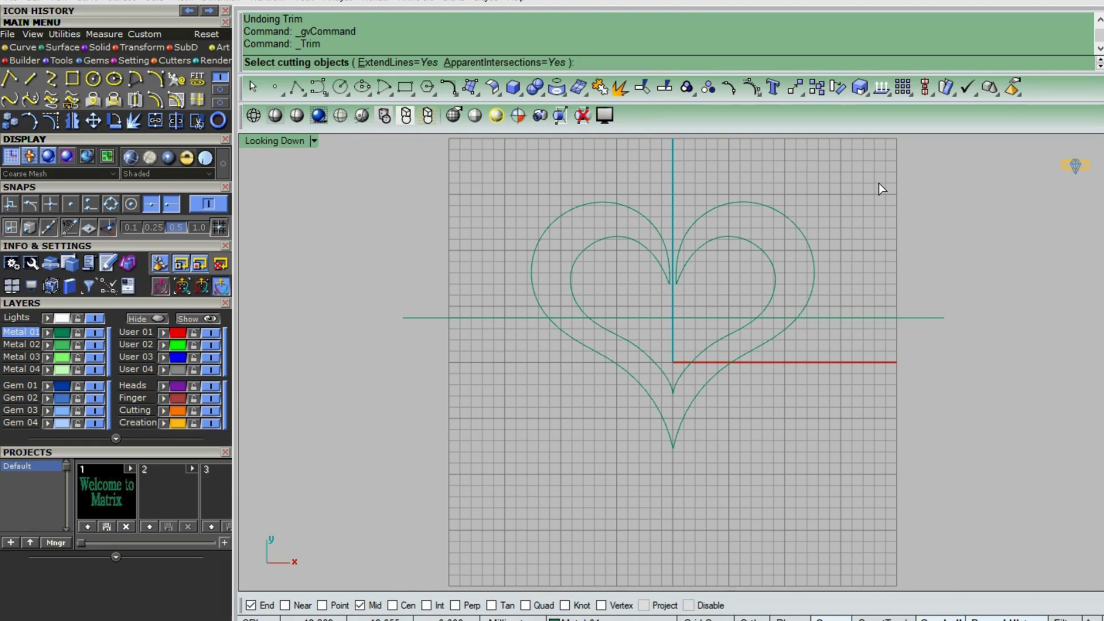
pyautogui.click(629, 316)
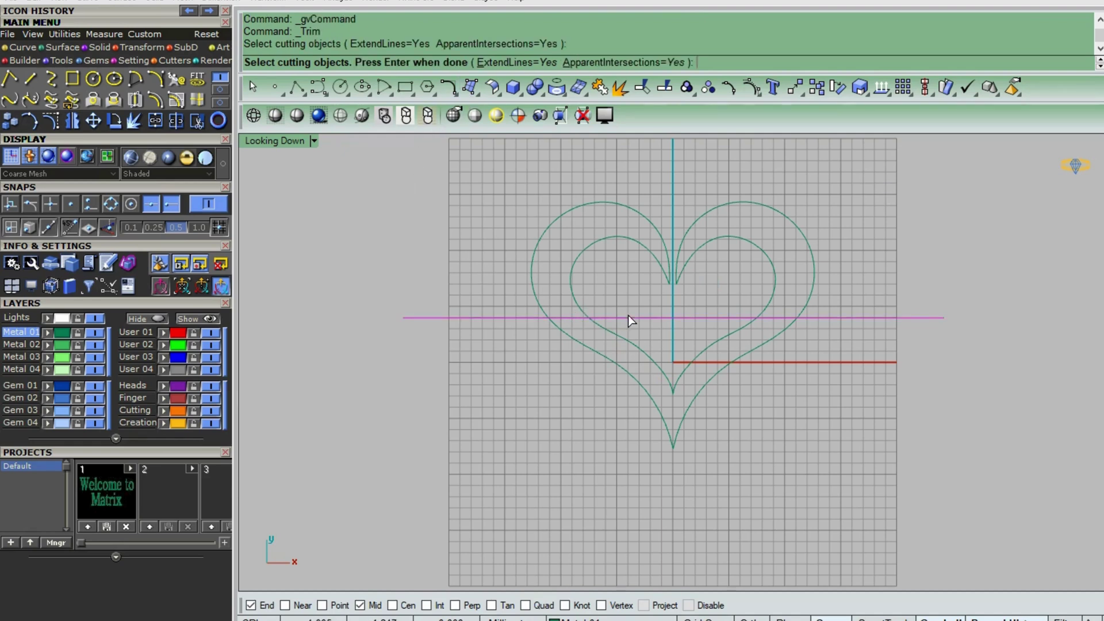
pyautogui.press('Return')
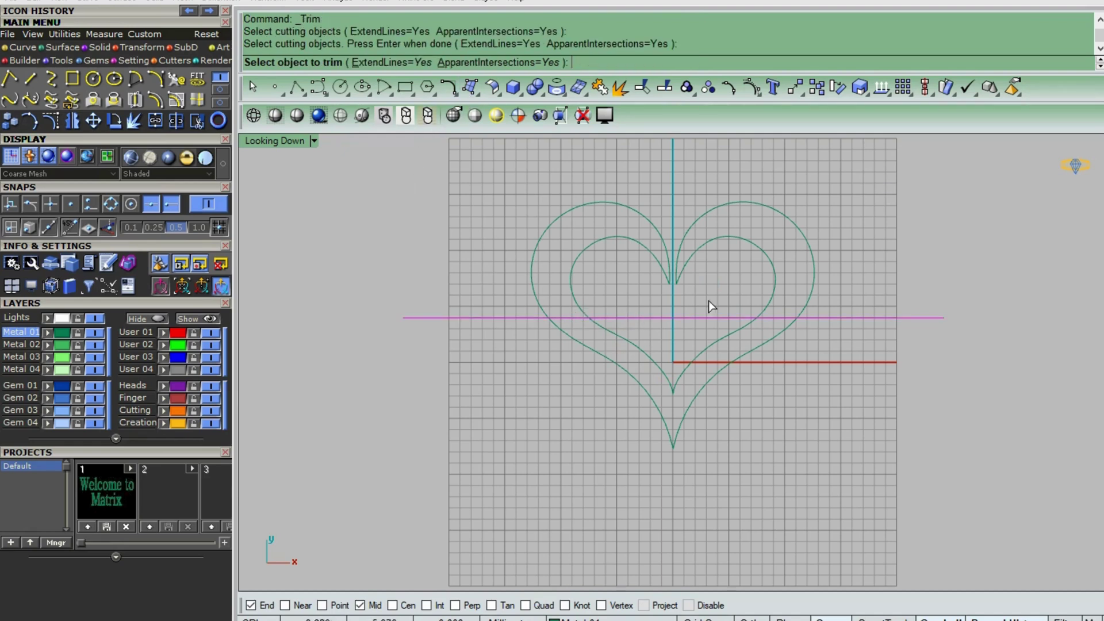
pyautogui.click(766, 254)
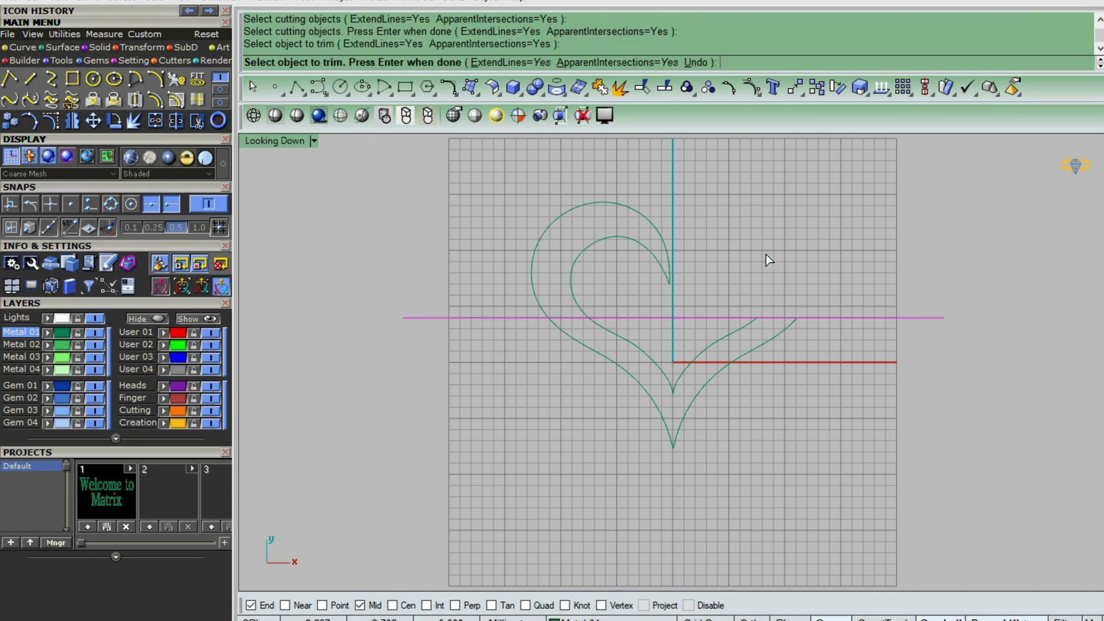
pyautogui.click(605, 241)
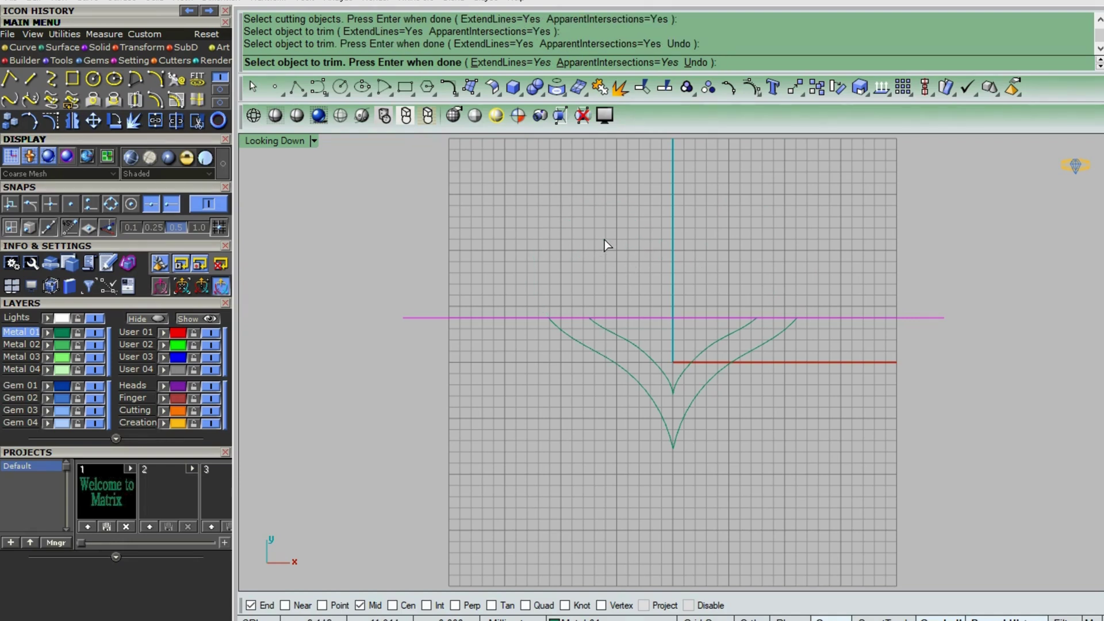
pyautogui.press('Return')
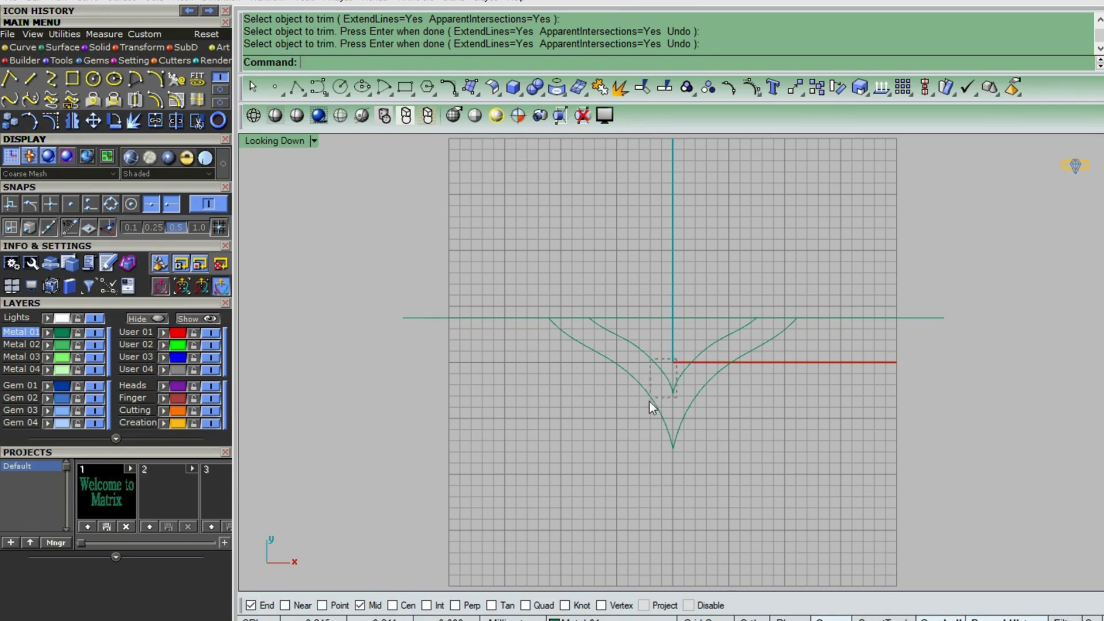
# Move the remaining V-shaped lower curves of the heart straight down, away from the horizontal line
pyautogui.moveTo(650, 402); pyautogui.dragTo(653, 394)
pyautogui.moveTo(675, 342); pyautogui.dragTo(670, 401)
pyautogui.click(875, 453)
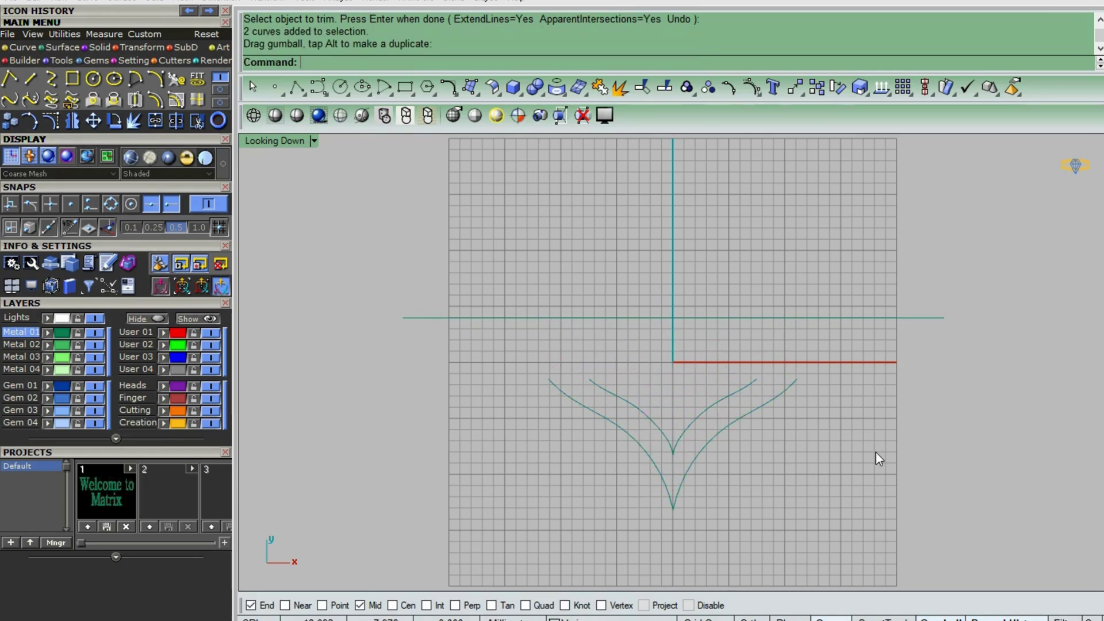
# Undo the move of the lower curves and the trim of the heart, and clear the selection
pyautogui.hotkey('ctrl', 'z')
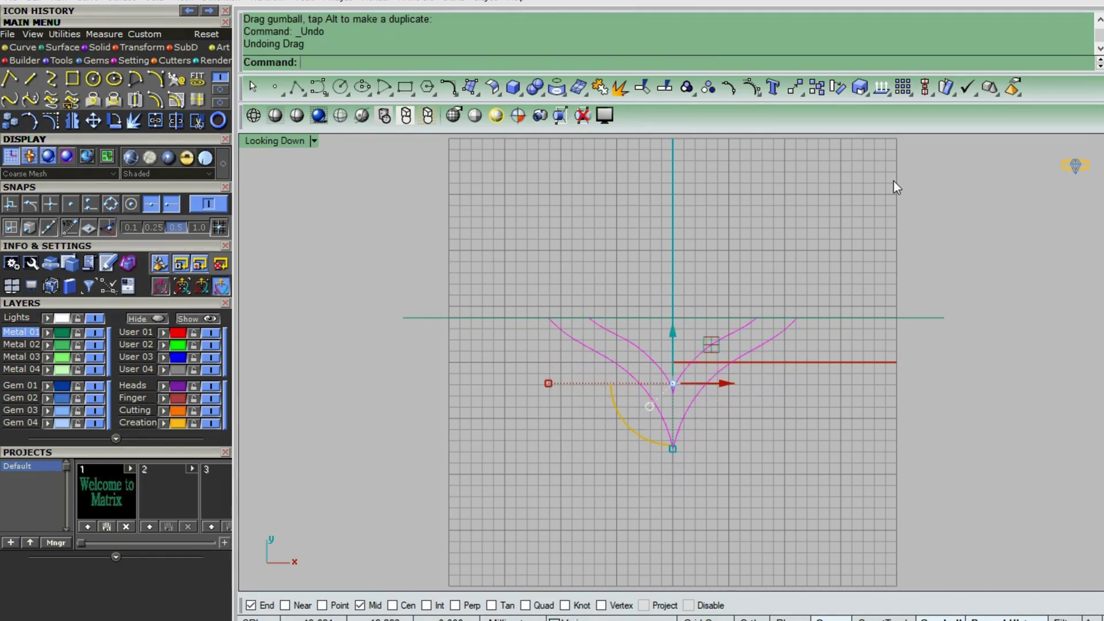
pyautogui.hotkey('ctrl', 'z')
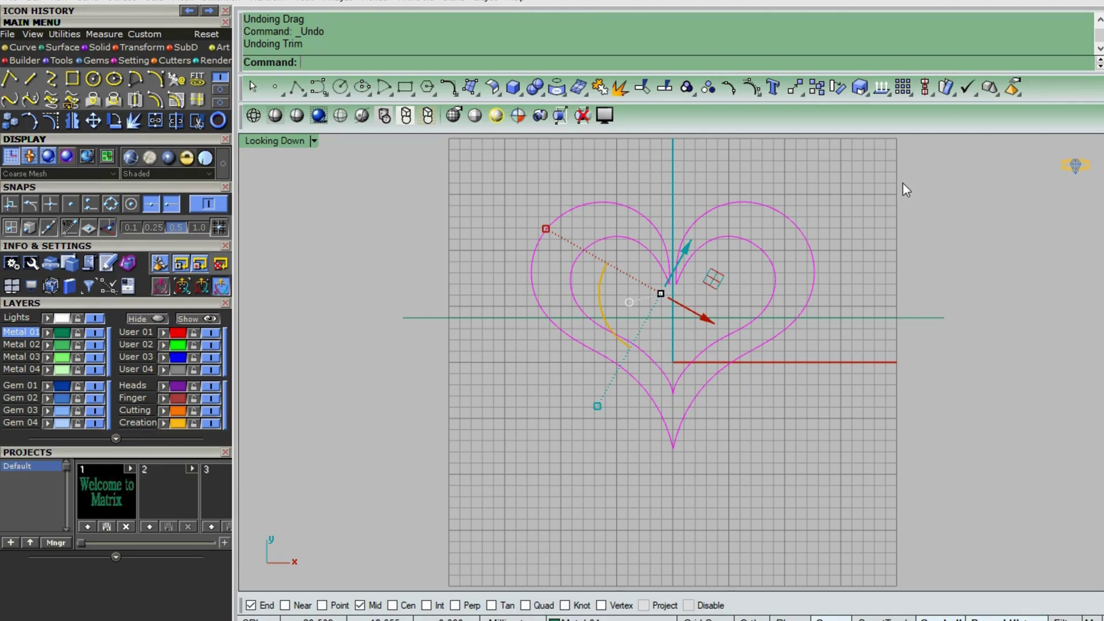
pyautogui.press('Escape')
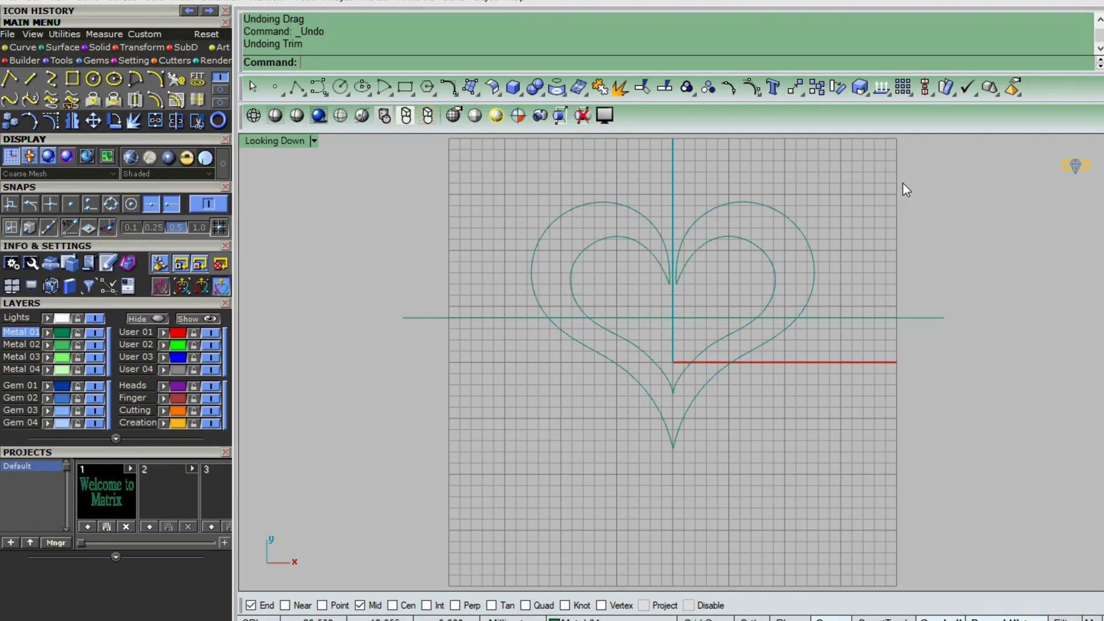
# Split the horizontal line with the double heart outline as the cutting object
pyautogui.click(176, 120)
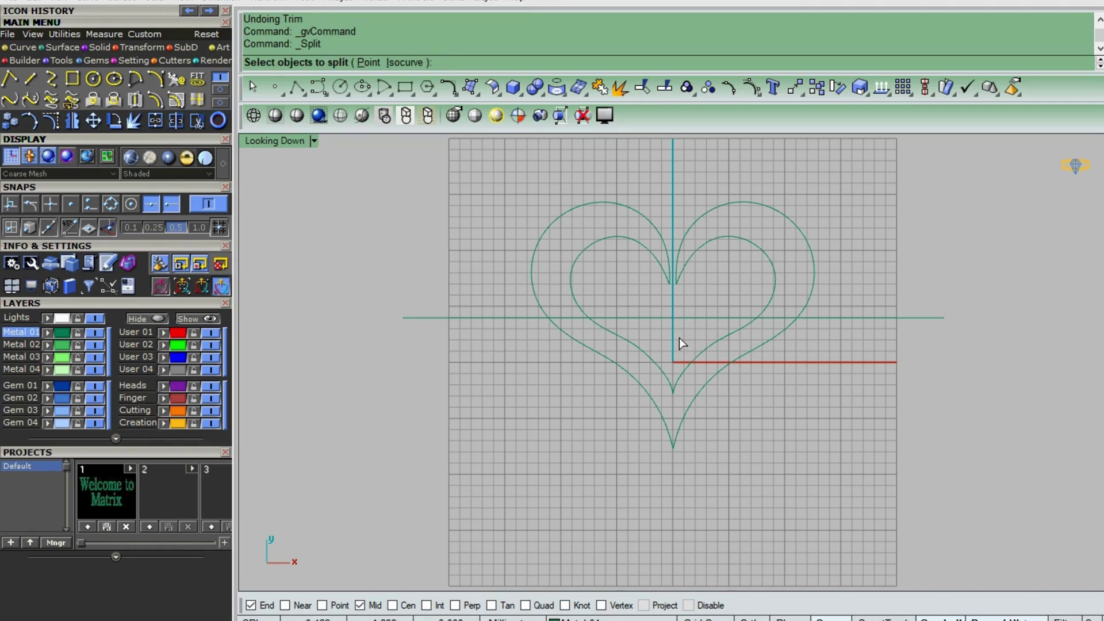
pyautogui.click(681, 318)
pyautogui.press('Return')
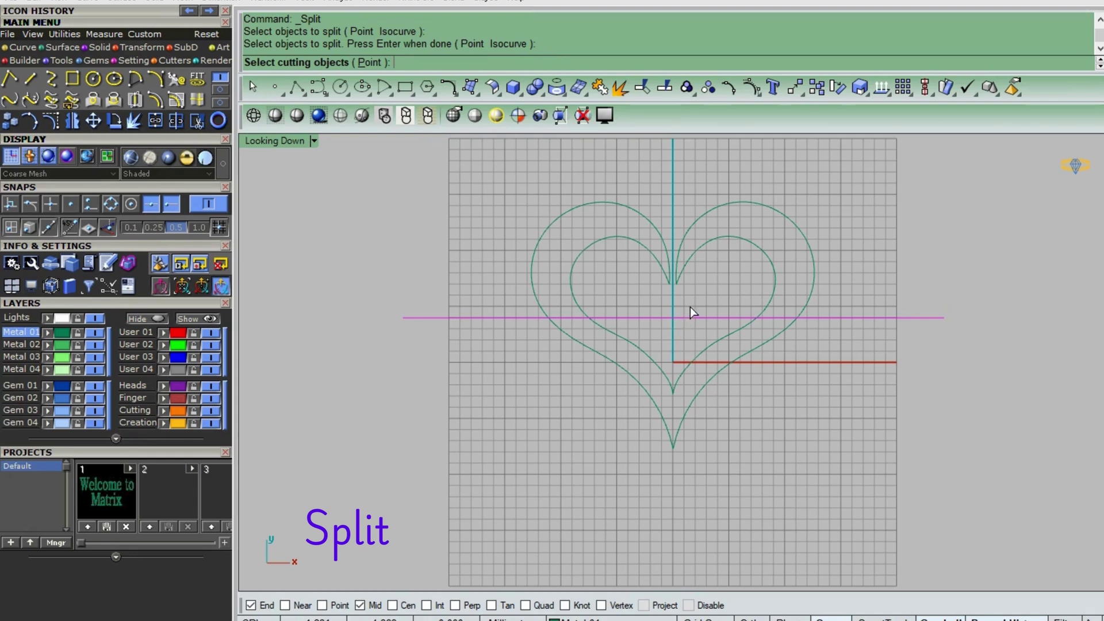
pyautogui.click(773, 271)
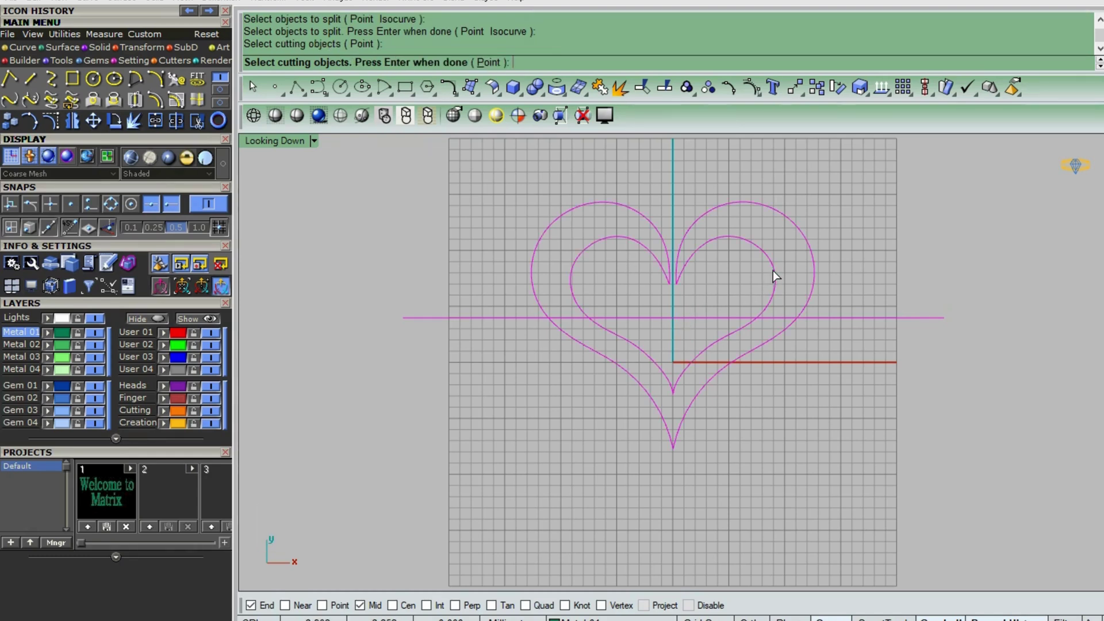
pyautogui.press('Return')
pyautogui.click(773, 272)
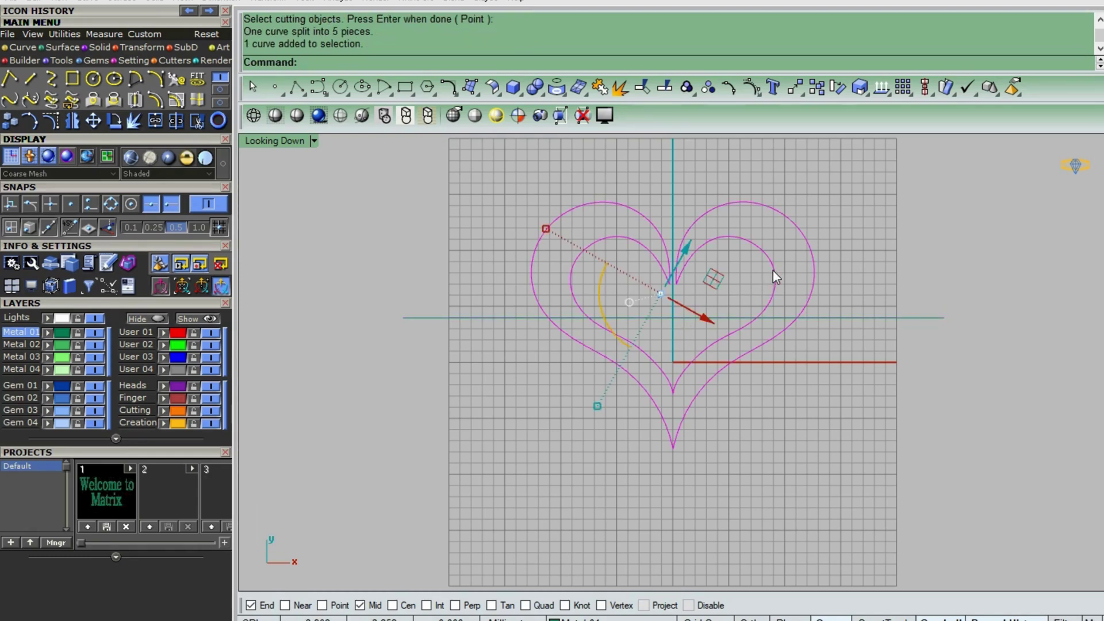
pyautogui.press('Escape')
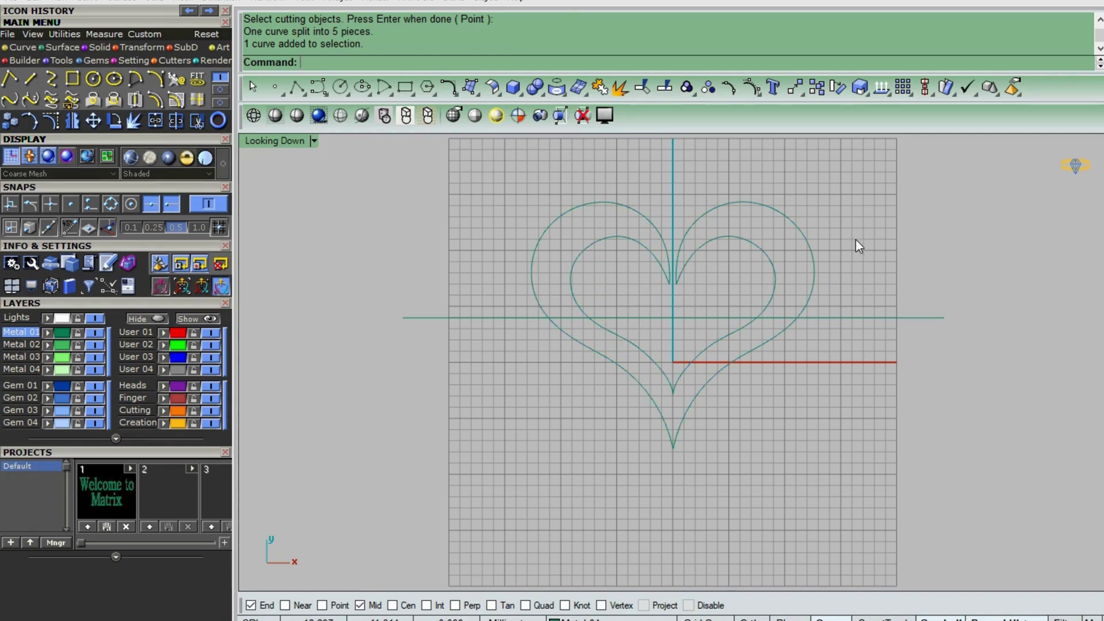
# Try to split the heart using the middle segment of the line, and undo back to the unsplit line
pyautogui.press('Return')
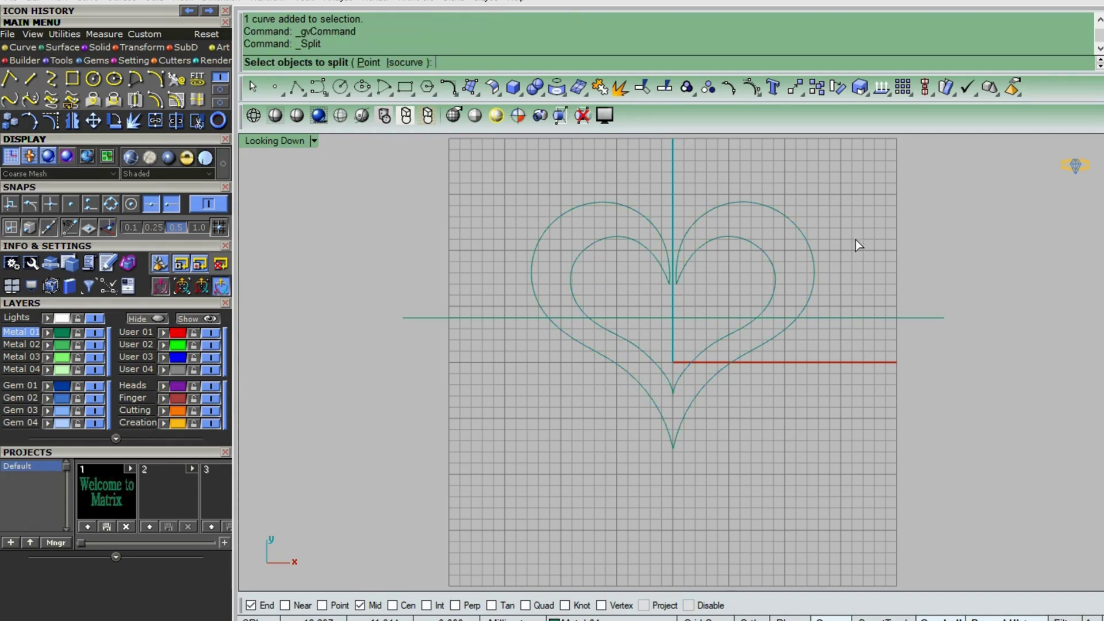
pyautogui.click(812, 246)
pyautogui.press('Return')
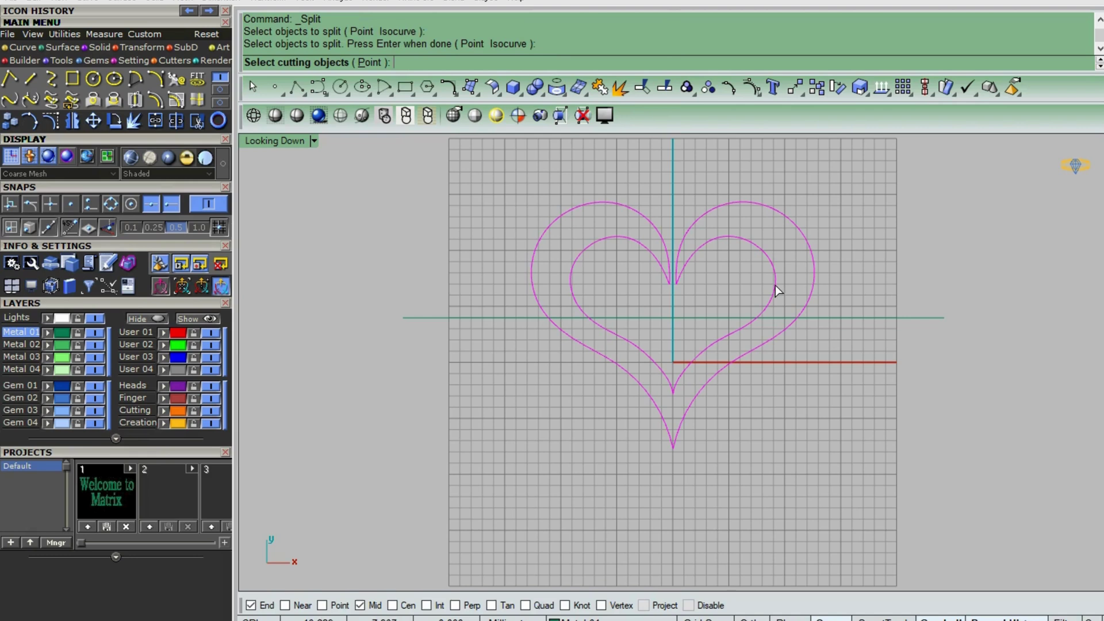
pyautogui.click(690, 319)
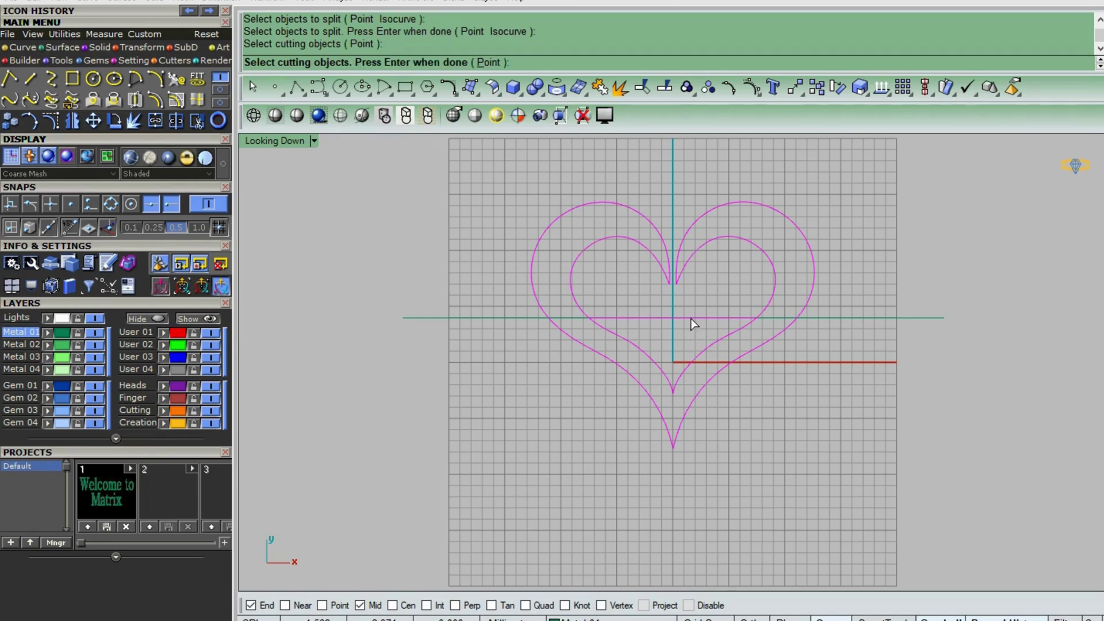
pyautogui.hotkey('ctrl', 'z')
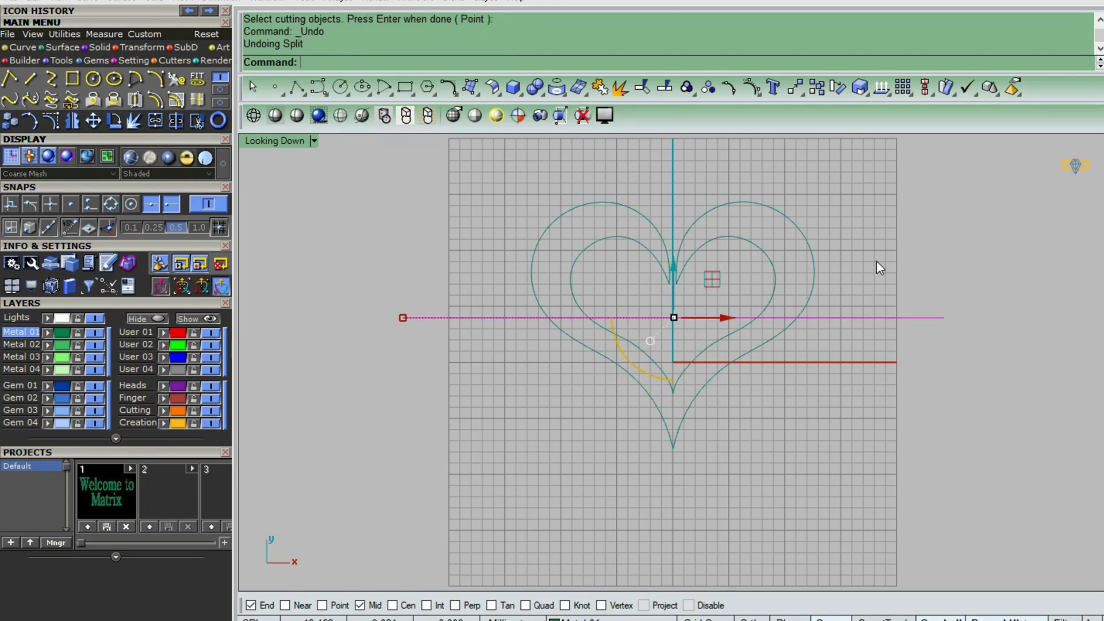
pyautogui.press('Escape')
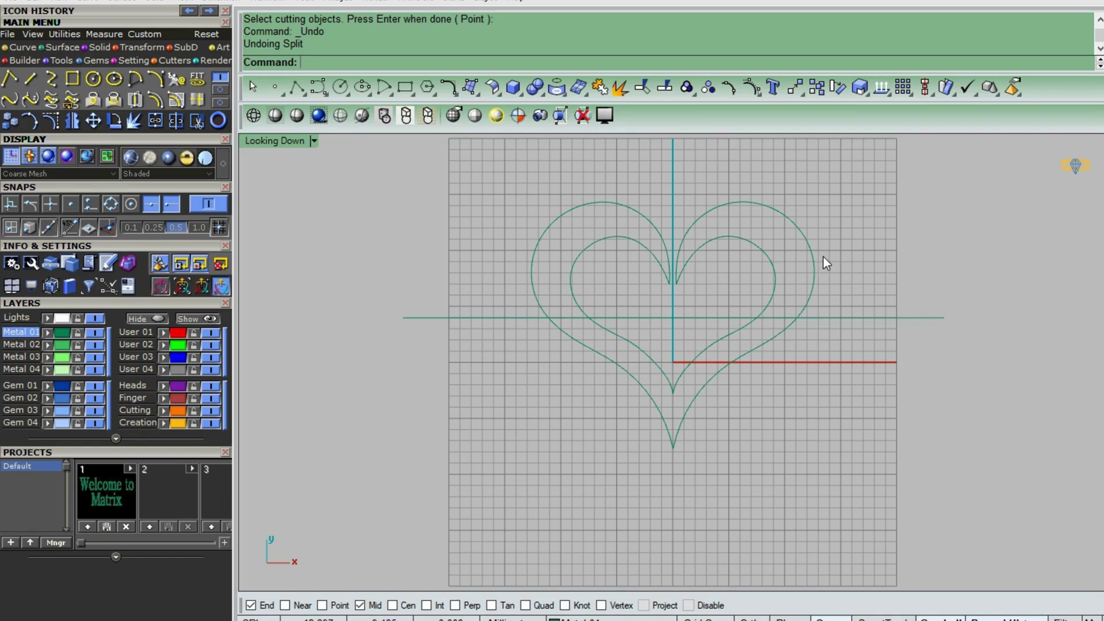
# Split the double heart outline with the whole horizontal line as the cutting object
pyautogui.click(816, 262)
pyautogui.rightClick(816, 261)
pyautogui.click(706, 318)
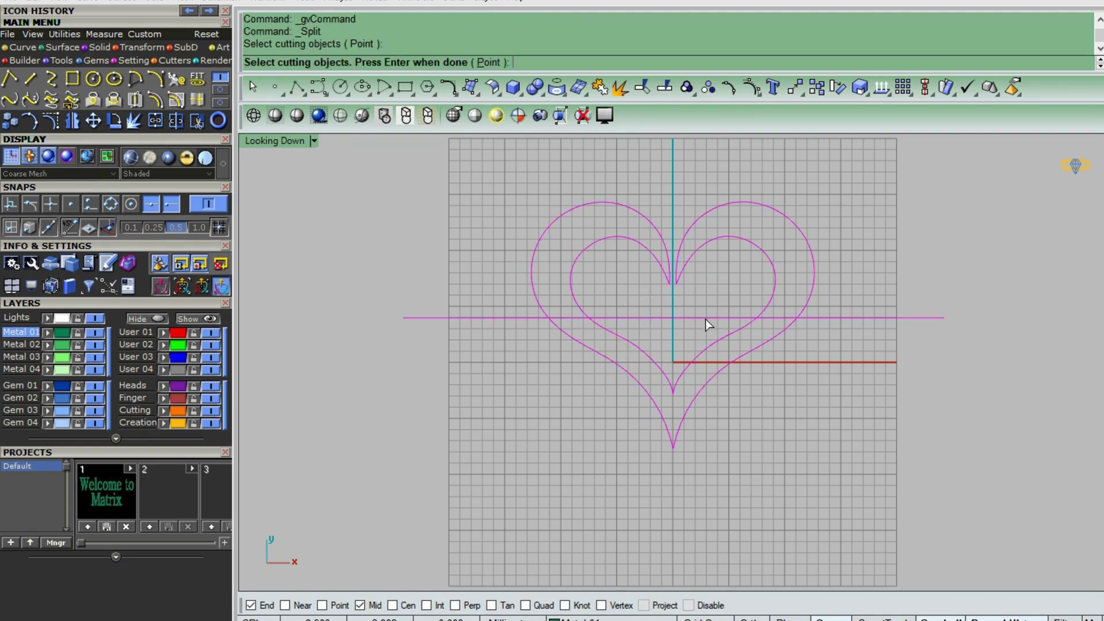
pyautogui.rightClick(706, 319)
# Move the heart's split right lobe up and to the right, clear of the other pieces
pyautogui.click(768, 253)
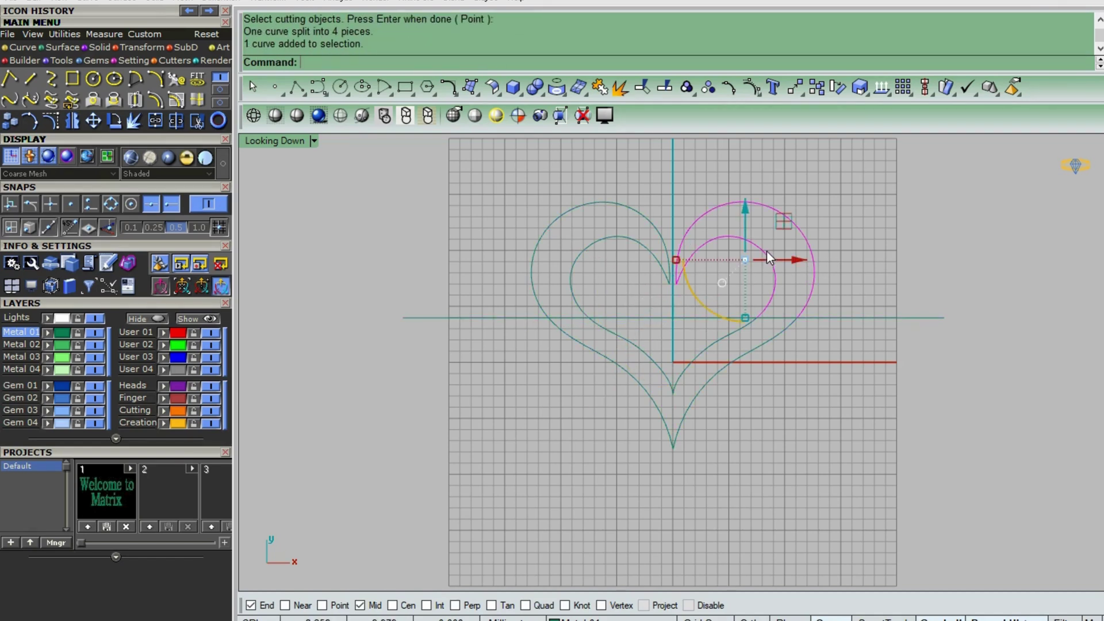
pyautogui.moveTo(783, 221); pyautogui.dragTo(783, 180)
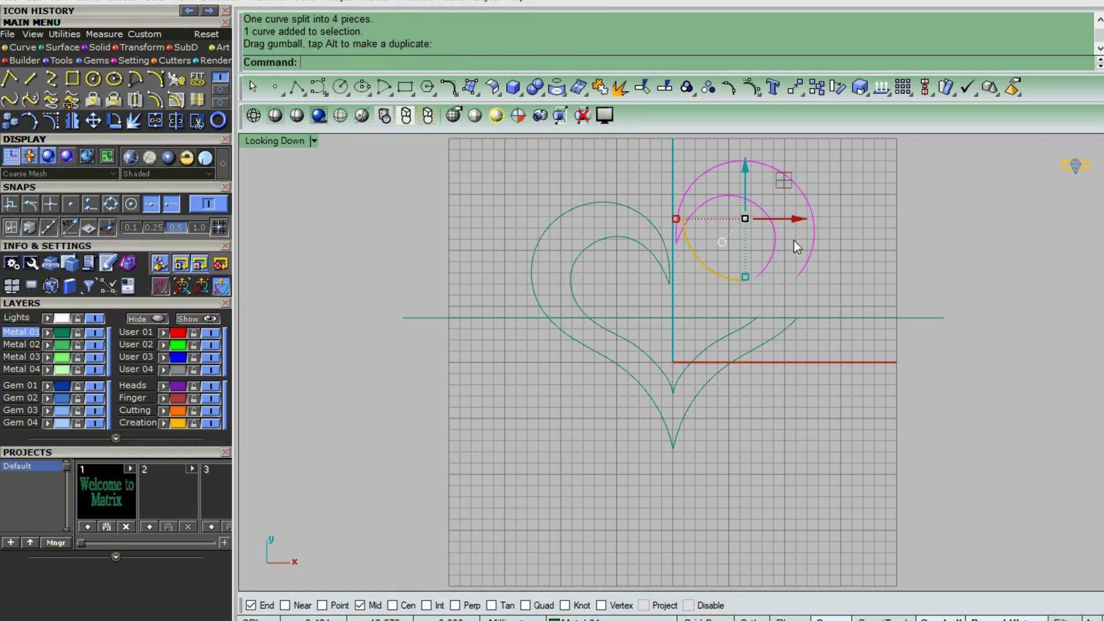
pyautogui.moveTo(796, 222); pyautogui.dragTo(921, 222)
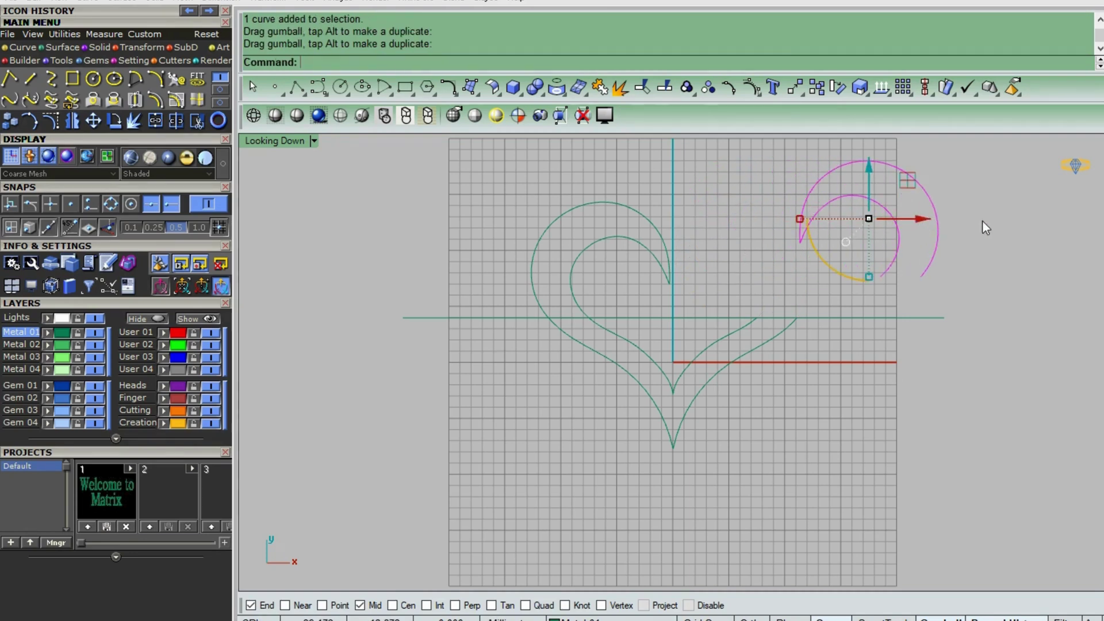
pyautogui.click(1013, 225)
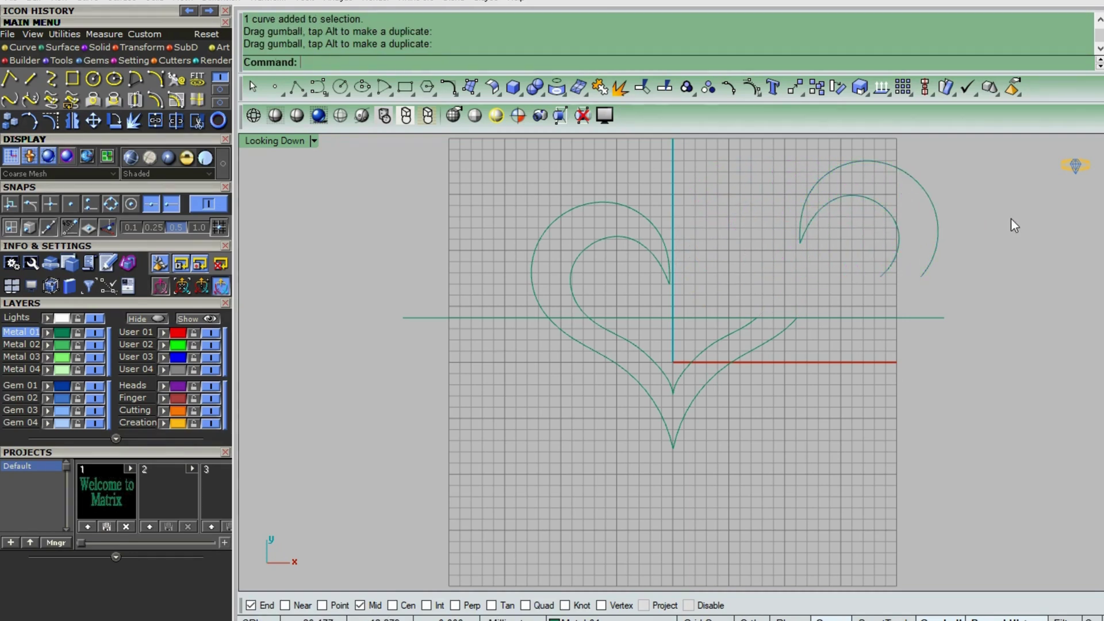
# Move the split V-shaped lower section of the heart straight down from the horizontal line
pyautogui.click(638, 400)
pyautogui.moveTo(670, 338); pyautogui.dragTo(668, 409)
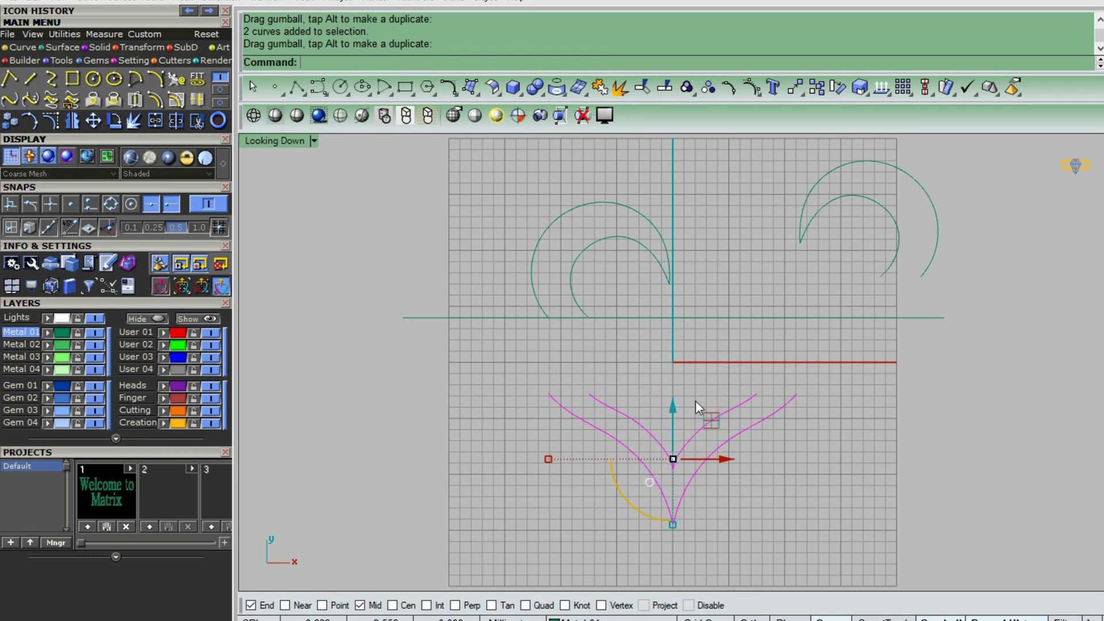
pyautogui.click(876, 395)
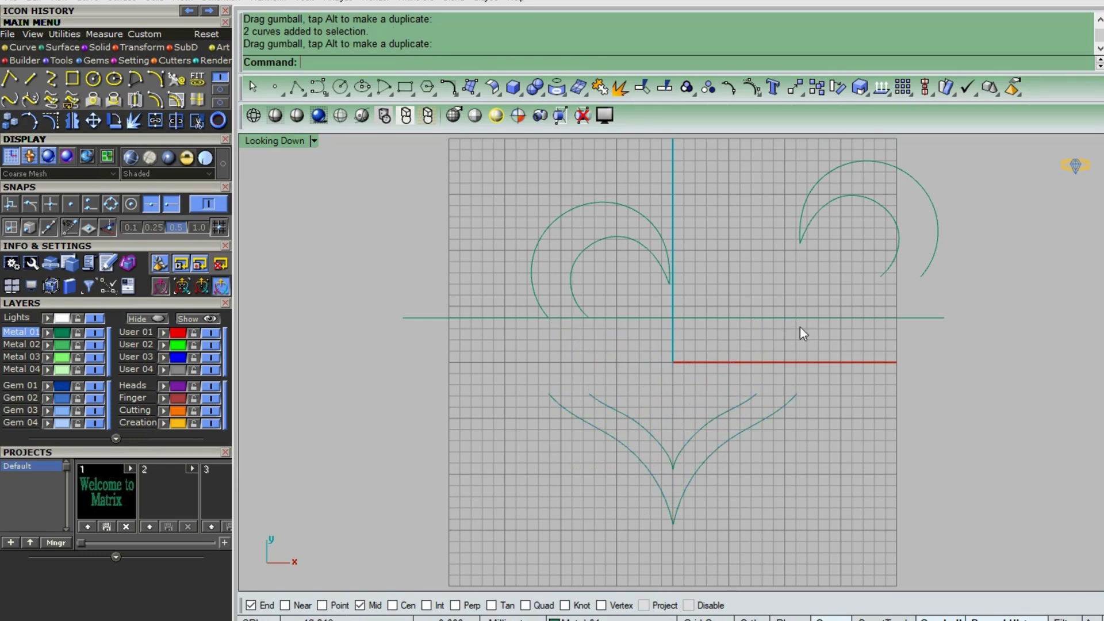
# Undo the moves of the heart pieces so they return to their original positions, and clear the selection
pyautogui.hotkey('ctrl', 'z')
pyautogui.hotkey('ctrl', 'z')
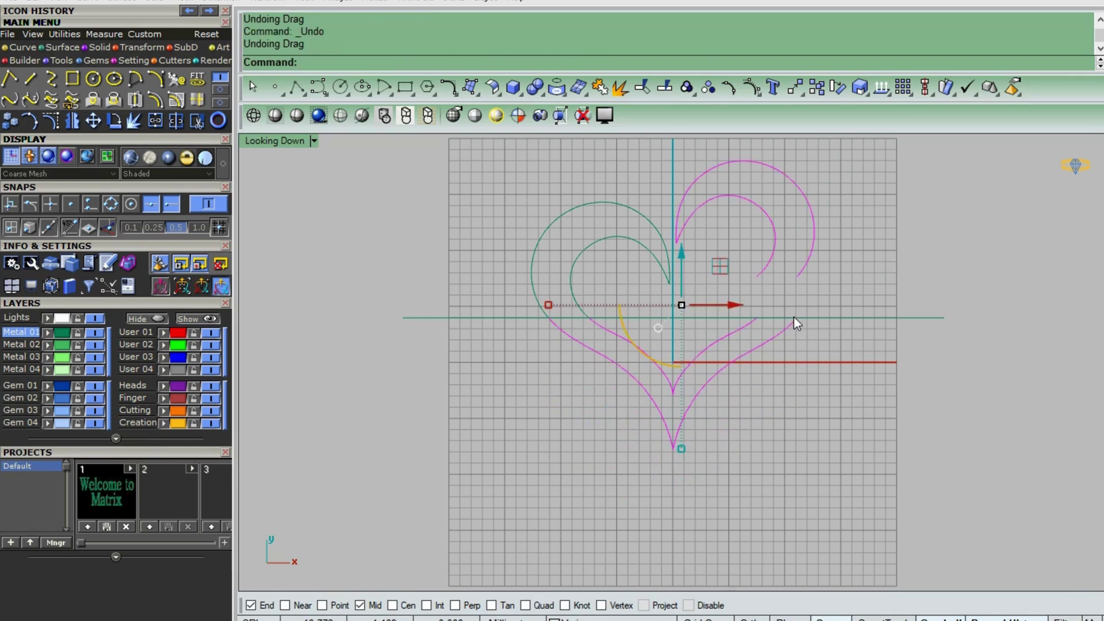
pyautogui.click(817, 377)
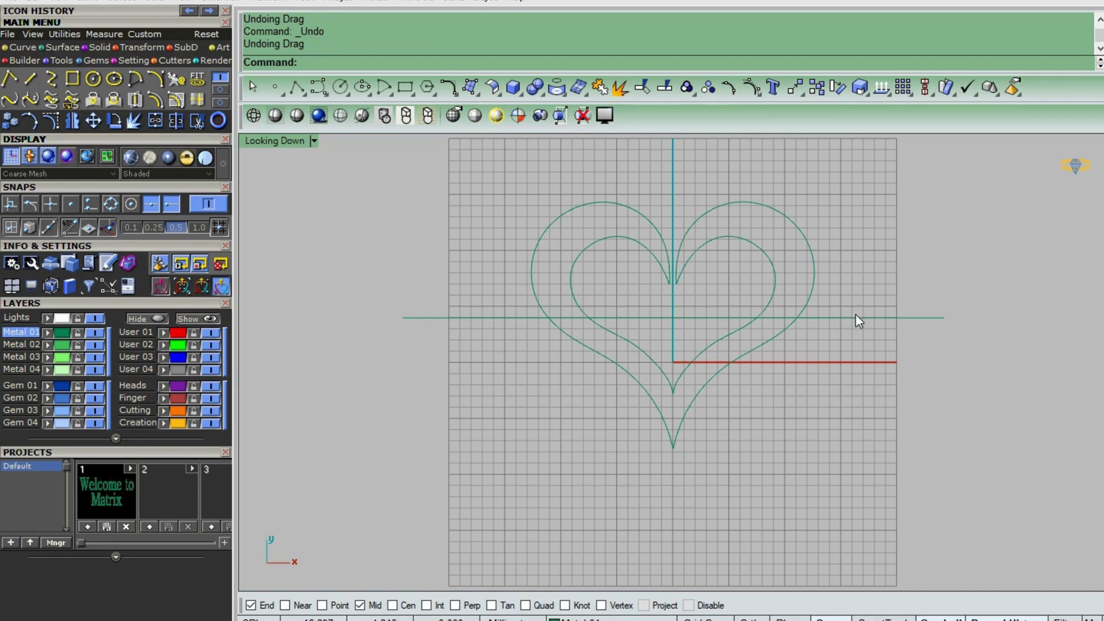
# Delete the horizontal line crossing the heart
pyautogui.click(856, 318)
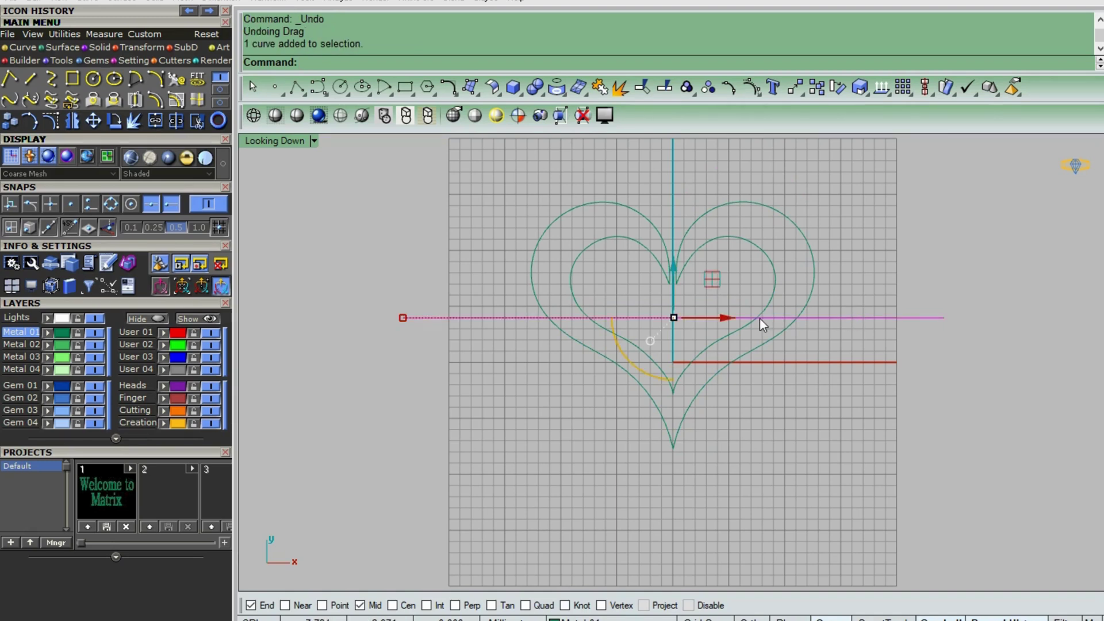
pyautogui.press('Delete')
pyautogui.moveTo(888, 174); pyautogui.dragTo(981, 428)
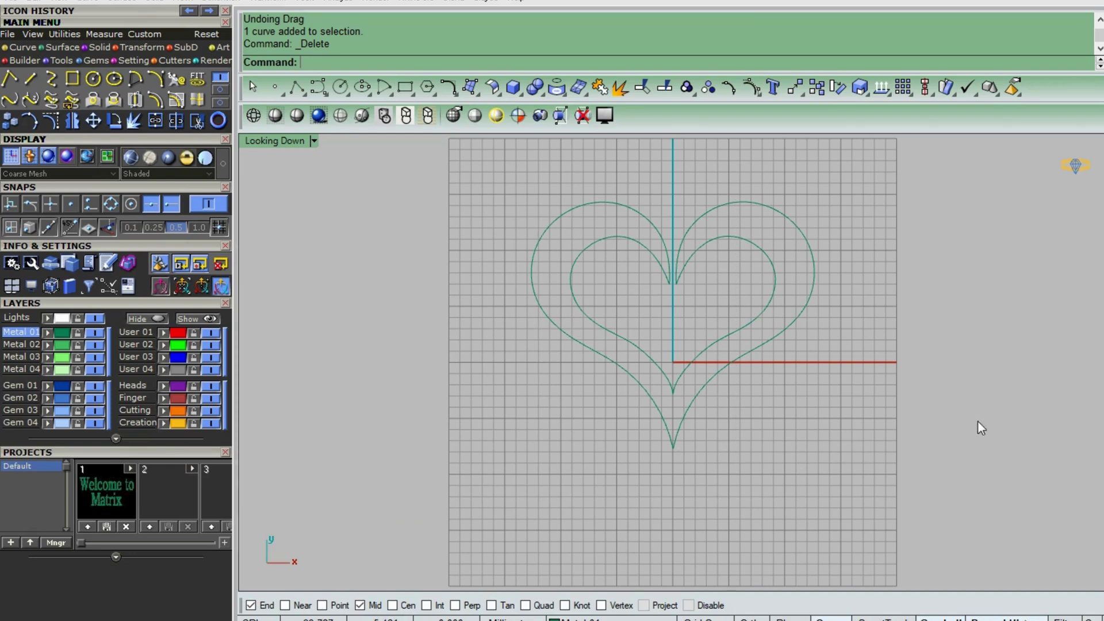
# Join the heart's right lobe, both lower sections and left lobe into one closed curve
pyautogui.click(155, 121)
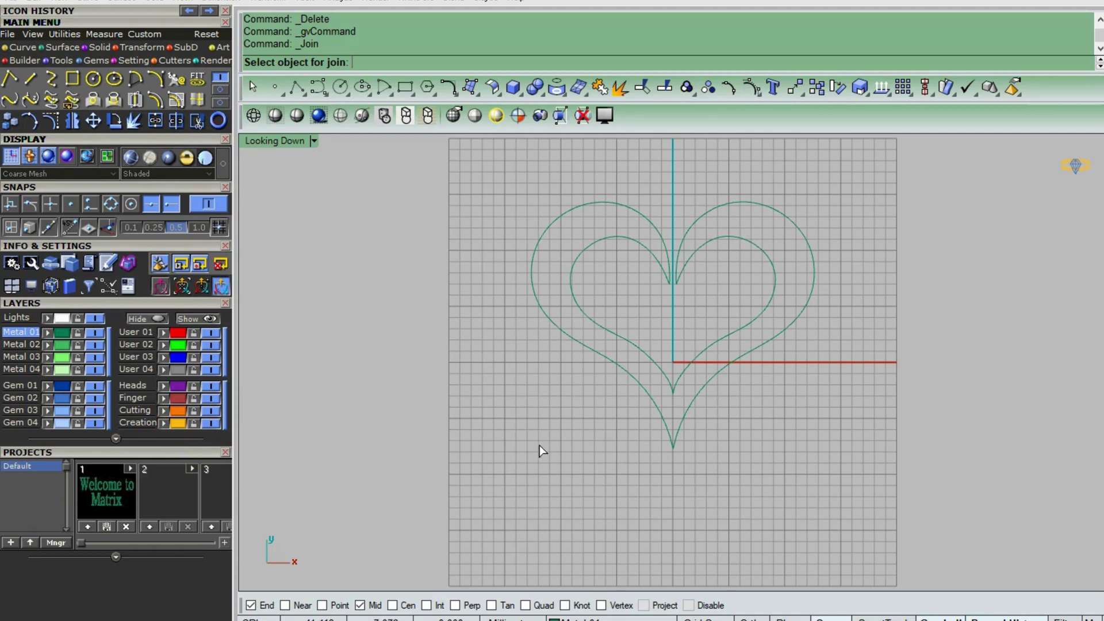
pyautogui.click(803, 226)
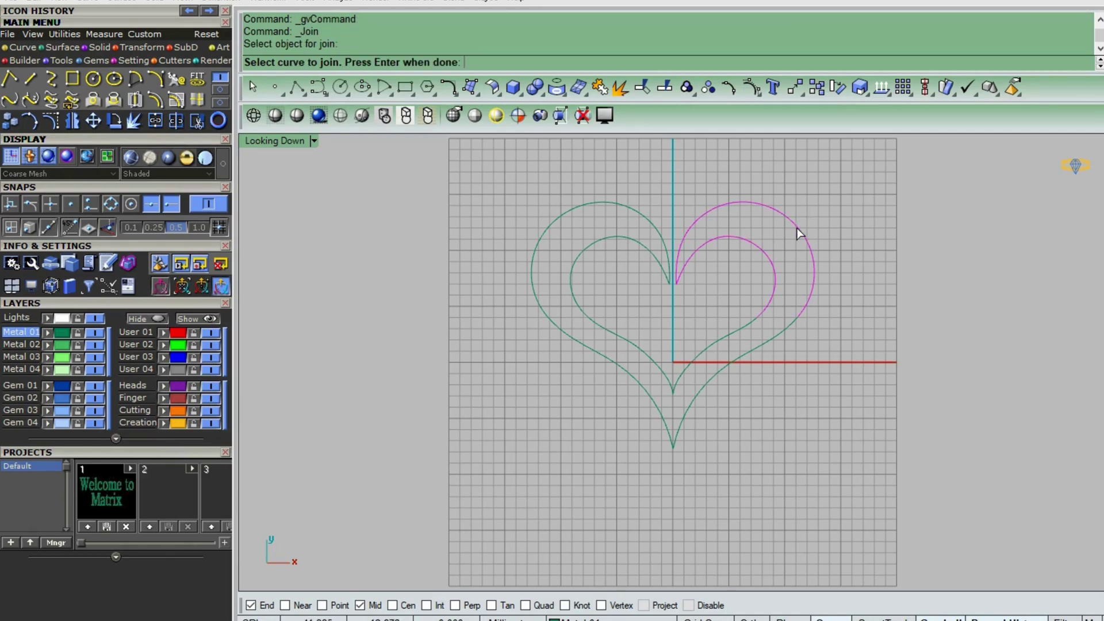
pyautogui.click(771, 335)
pyautogui.click(734, 337)
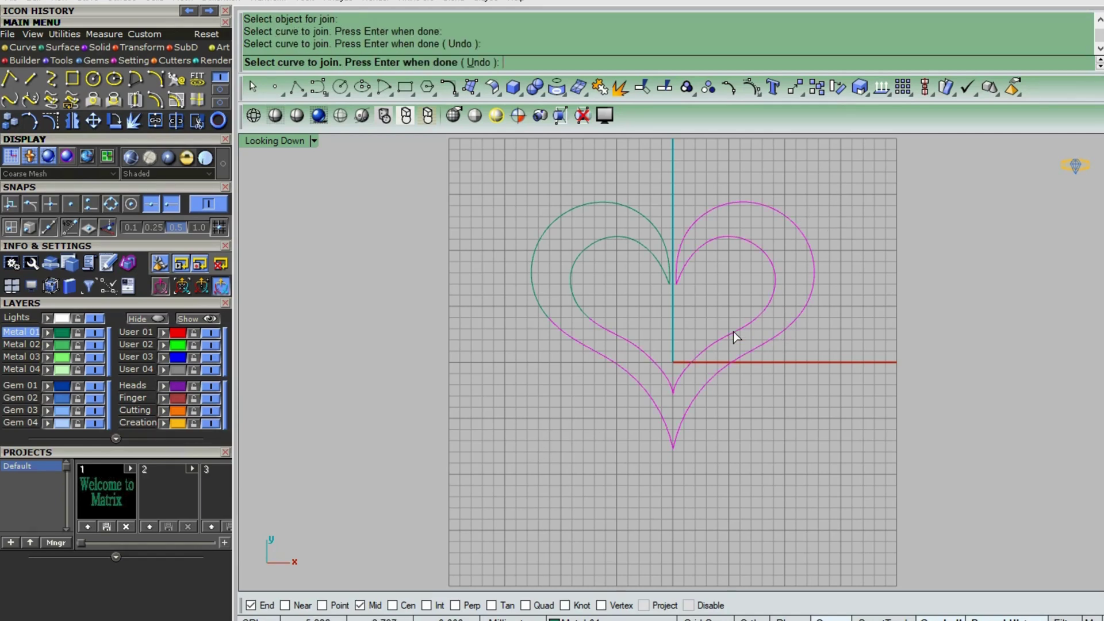
pyautogui.click(576, 310)
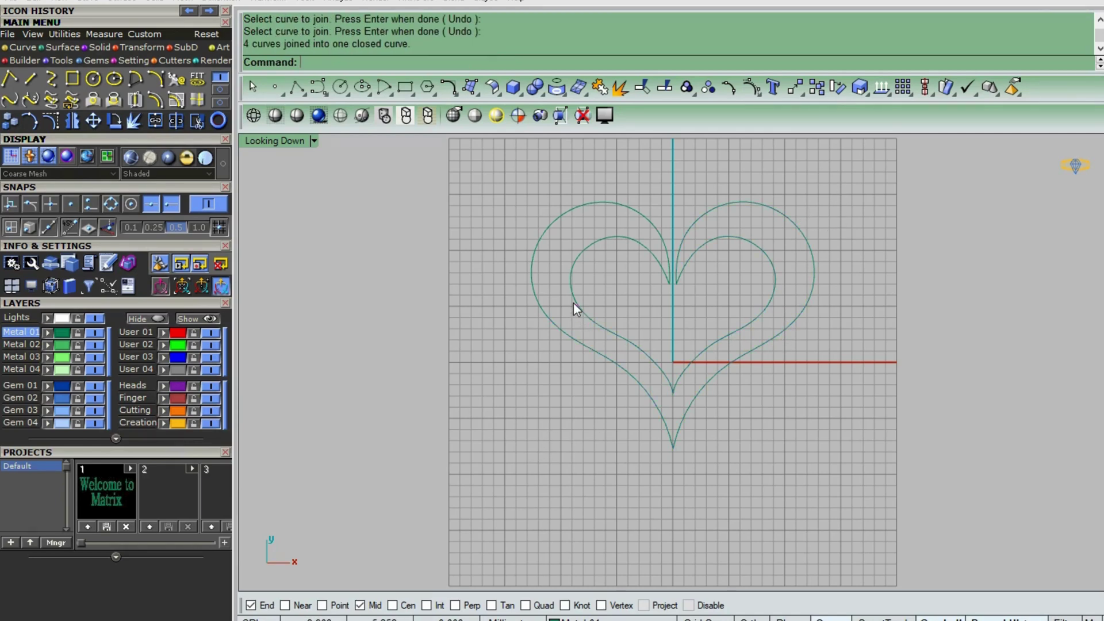
pyautogui.click(749, 242)
pyautogui.moveTo(720, 328)
pyautogui.mouseDown()
pyautogui.moveTo(843, 342)
pyautogui.moveTo(543, 340)
pyautogui.moveTo(720, 343)
pyautogui.mouseUp()
pyautogui.click(743, 500)
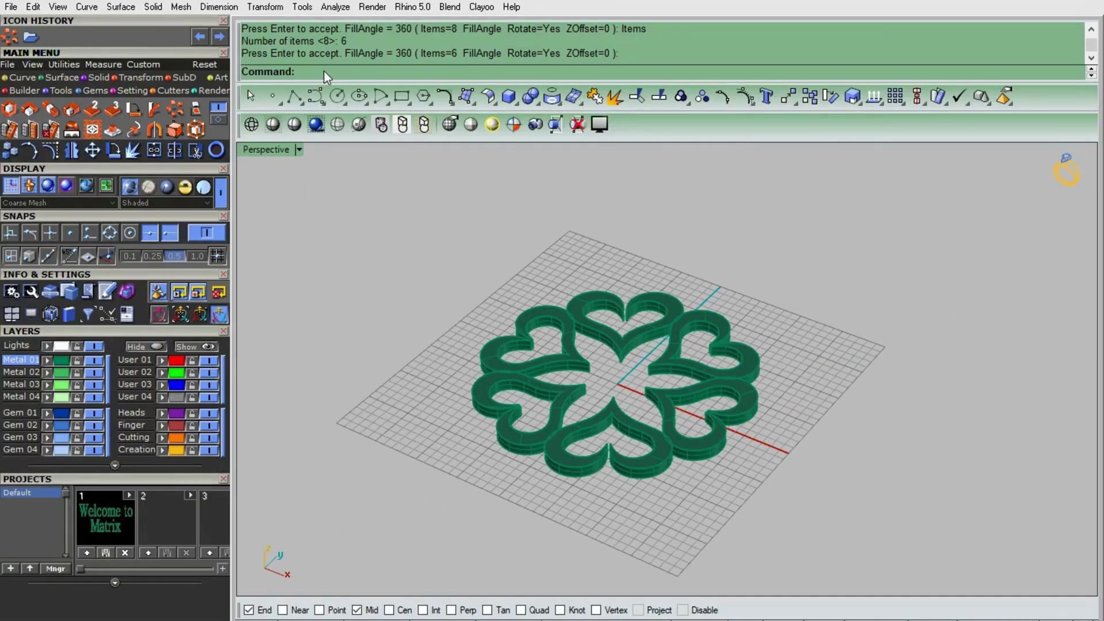
# Group the three rear hearts of the six-heart ring
pyautogui.write('Group')
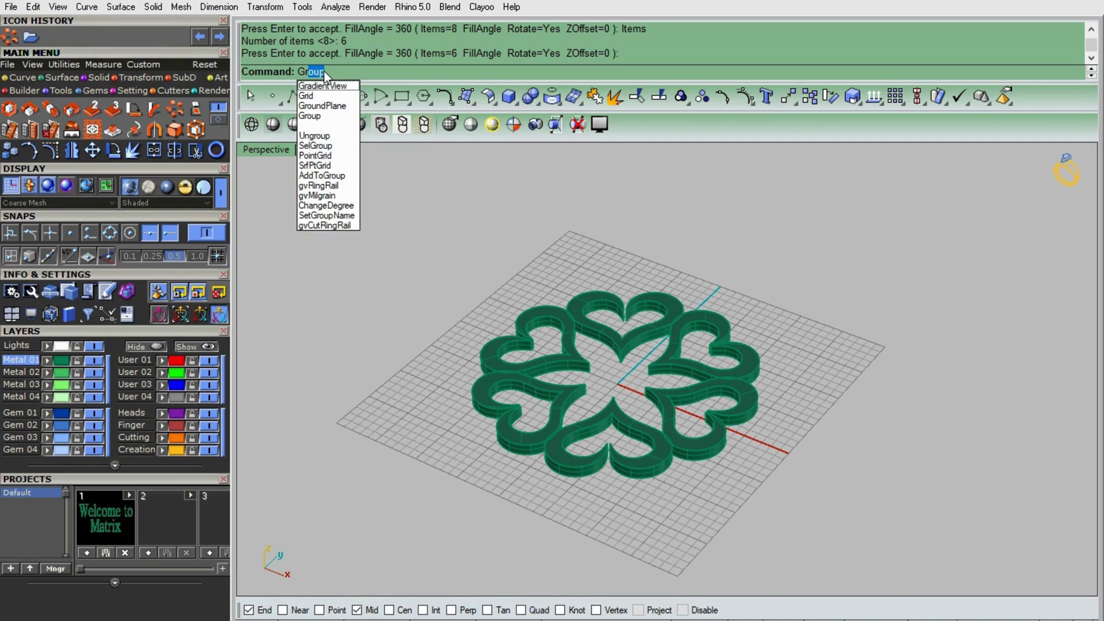
pyautogui.press('Return')
pyautogui.click(562, 371)
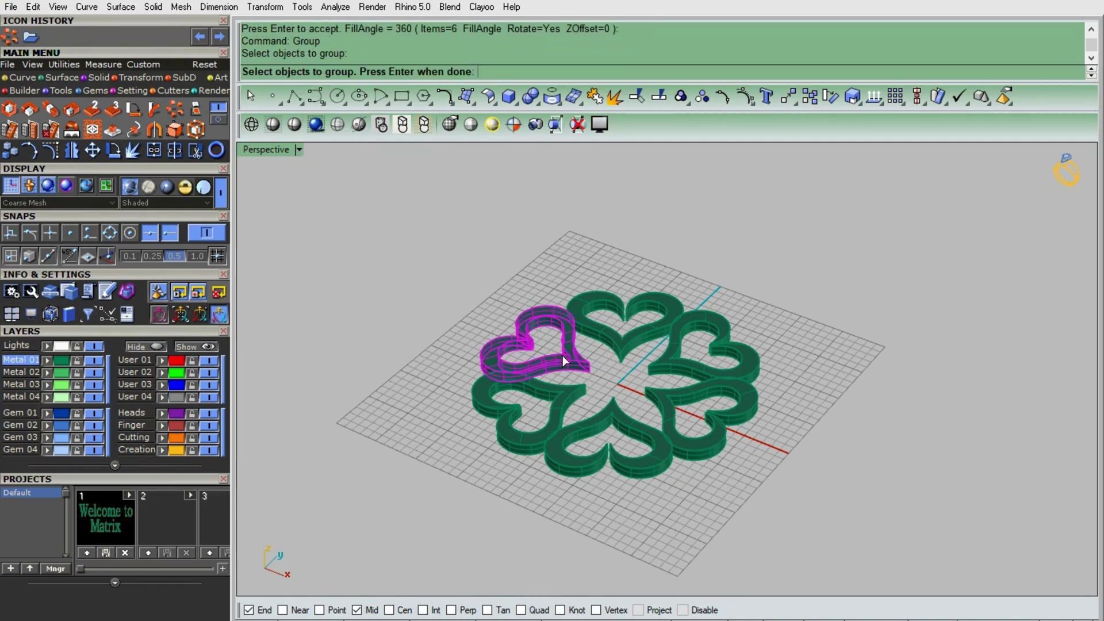
pyautogui.click(617, 346)
pyautogui.click(683, 346)
pyautogui.press('Return')
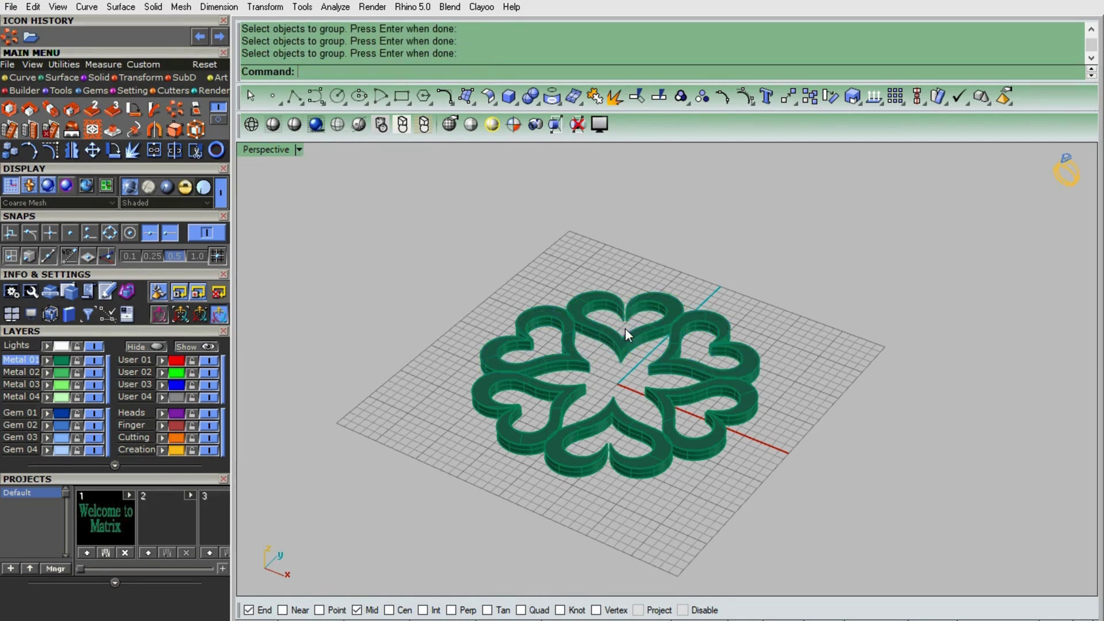
# Raise the grouped rear hearts straight up above the rest of the ring and clear the selection
pyautogui.click(628, 347)
pyautogui.moveTo(629, 315); pyautogui.dragTo(631, 243)
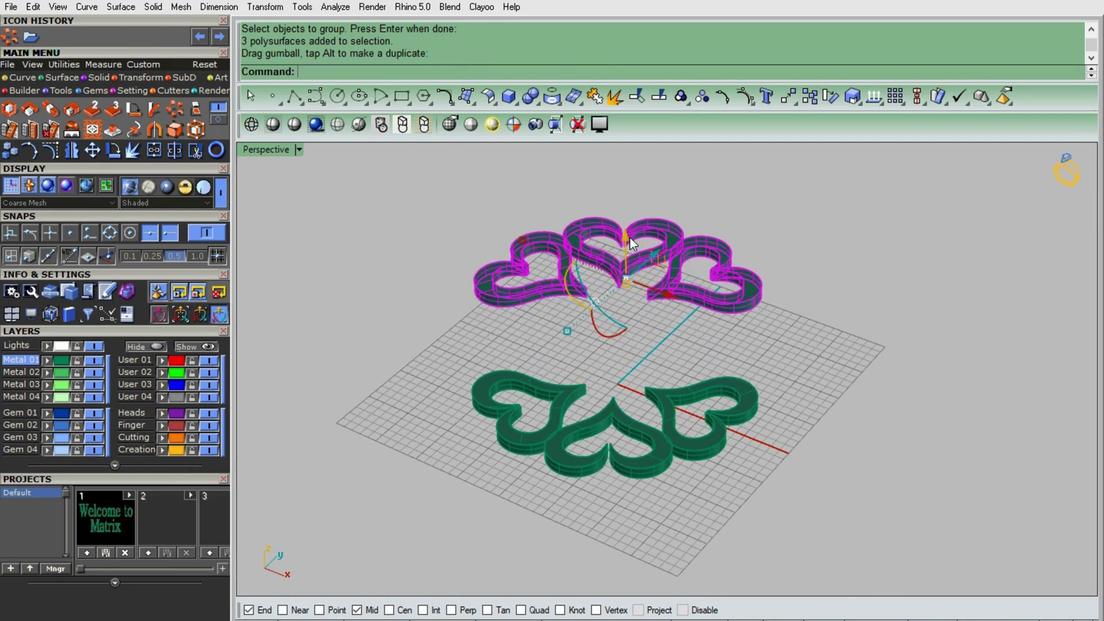
pyautogui.click(789, 271)
# Ungroup the three raised hearts and select the outer ones individually
pyautogui.click(674, 298)
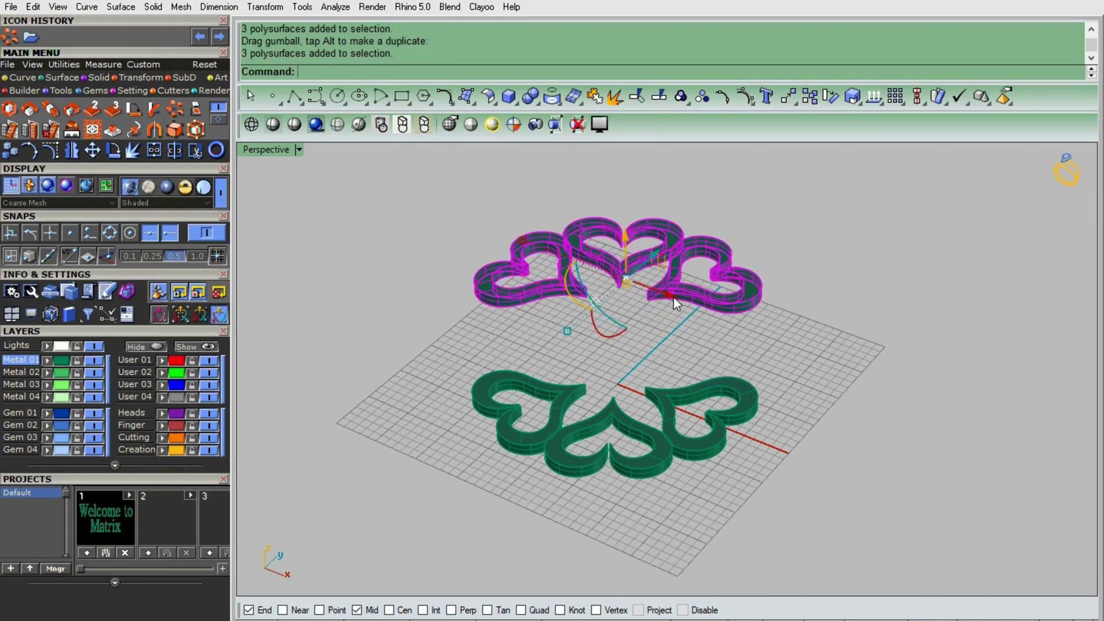
pyautogui.write('Ungroup')
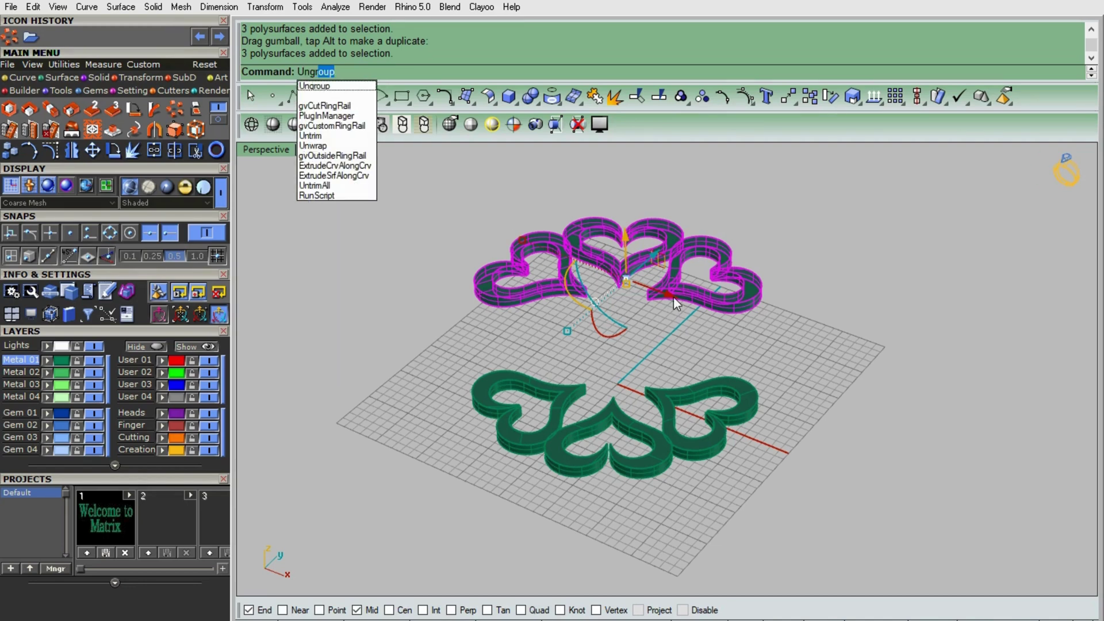
pyautogui.press('Return')
pyautogui.click(715, 302)
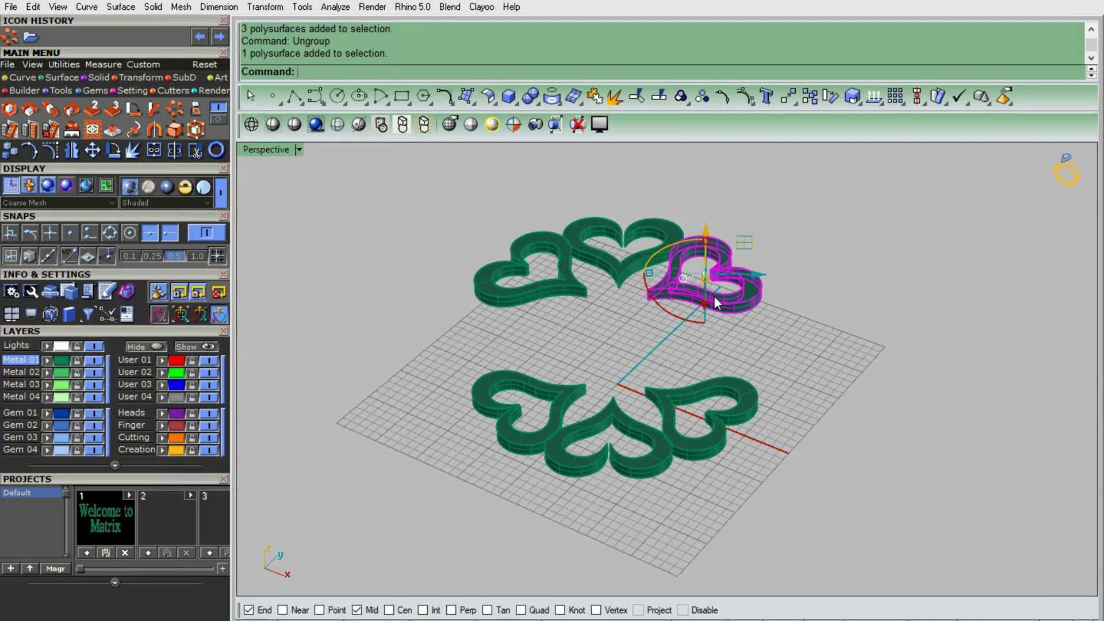
pyautogui.click(542, 289)
# Lower the two raised outer hearts together, and the middle one separately, back towards the level of the ring
pyautogui.click(691, 299)
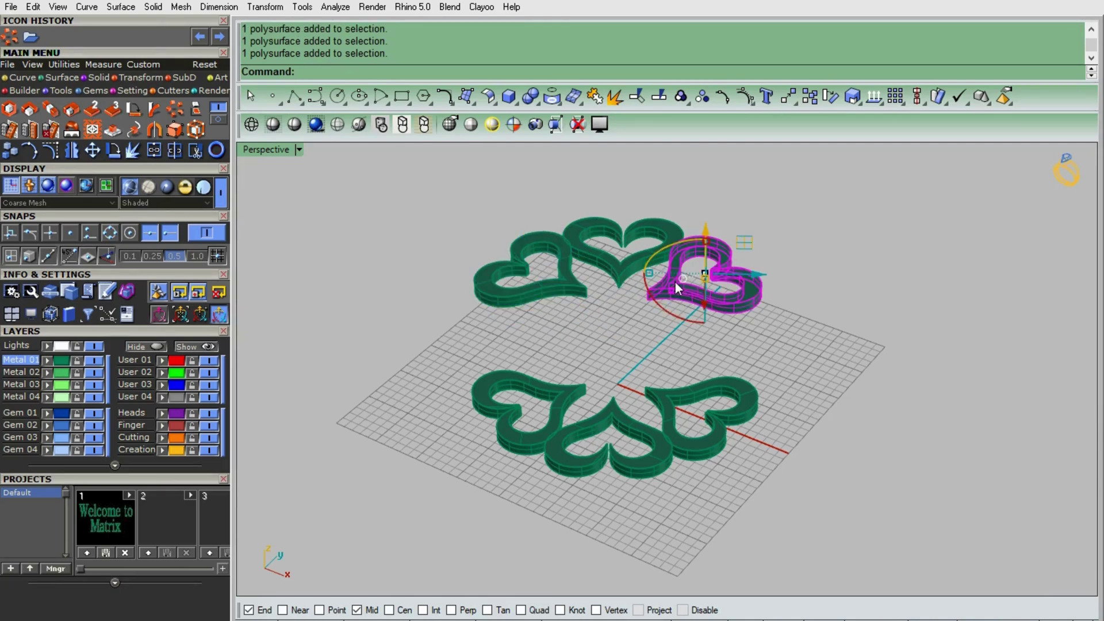
pyautogui.keyDown('shift'); pyautogui.click(563, 289); pyautogui.keyUp('shift')
pyautogui.moveTo(639, 244); pyautogui.dragTo(638, 305)
pyautogui.click(742, 253)
pyautogui.click(642, 257)
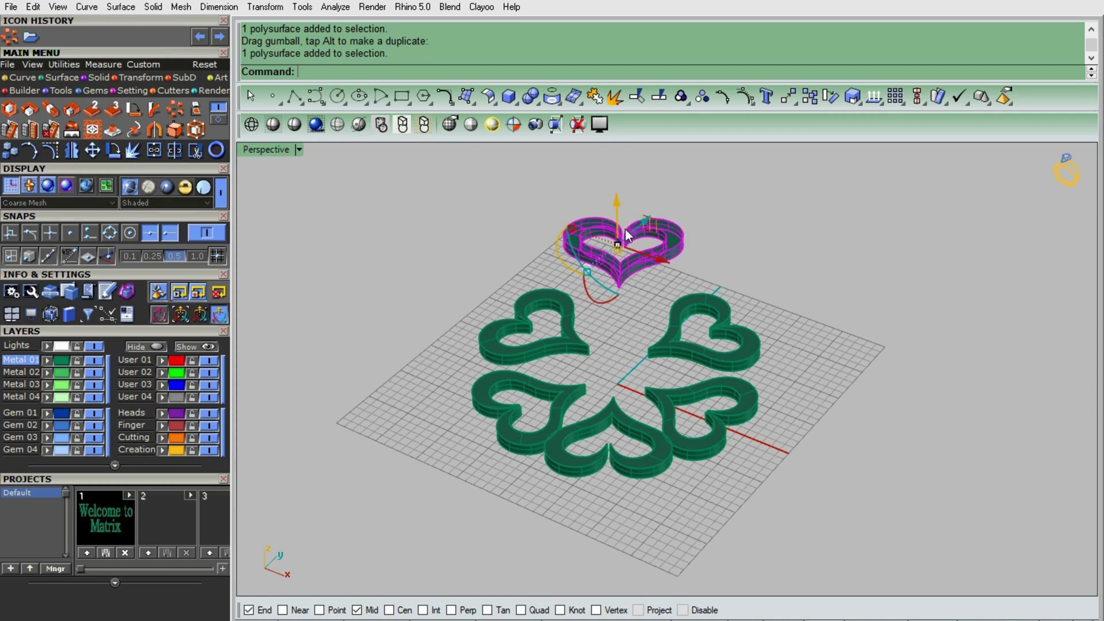
pyautogui.moveTo(620, 217); pyautogui.dragTo(619, 273)
pyautogui.click(730, 241)
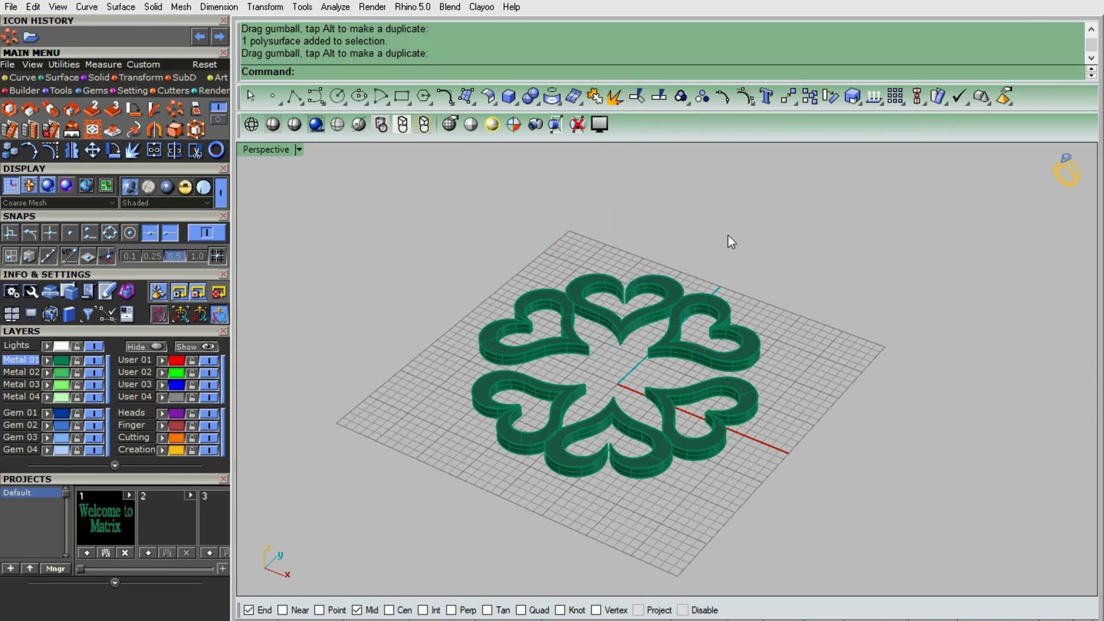
# Raise the rear middle heart on its own above the ring and clear the selection
pyautogui.click(630, 309)
pyautogui.moveTo(624, 266); pyautogui.dragTo(641, 226)
pyautogui.click(801, 239)
# Group the raised middle heart with the two rear hearts on either side of it
pyautogui.write('Group')
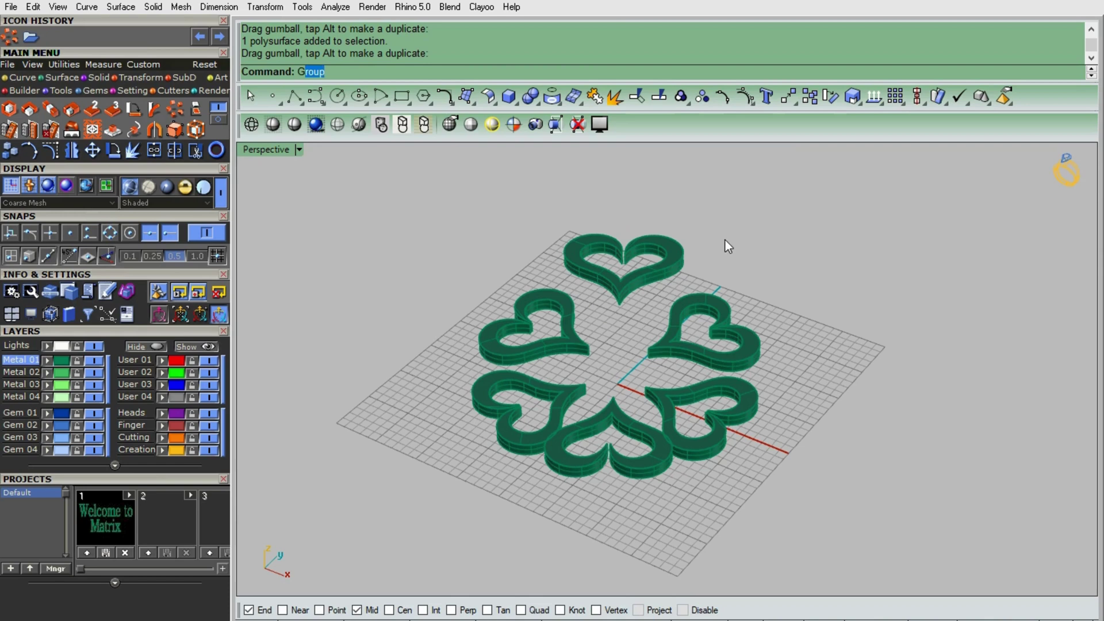
pyautogui.press('Return')
pyautogui.click(711, 311)
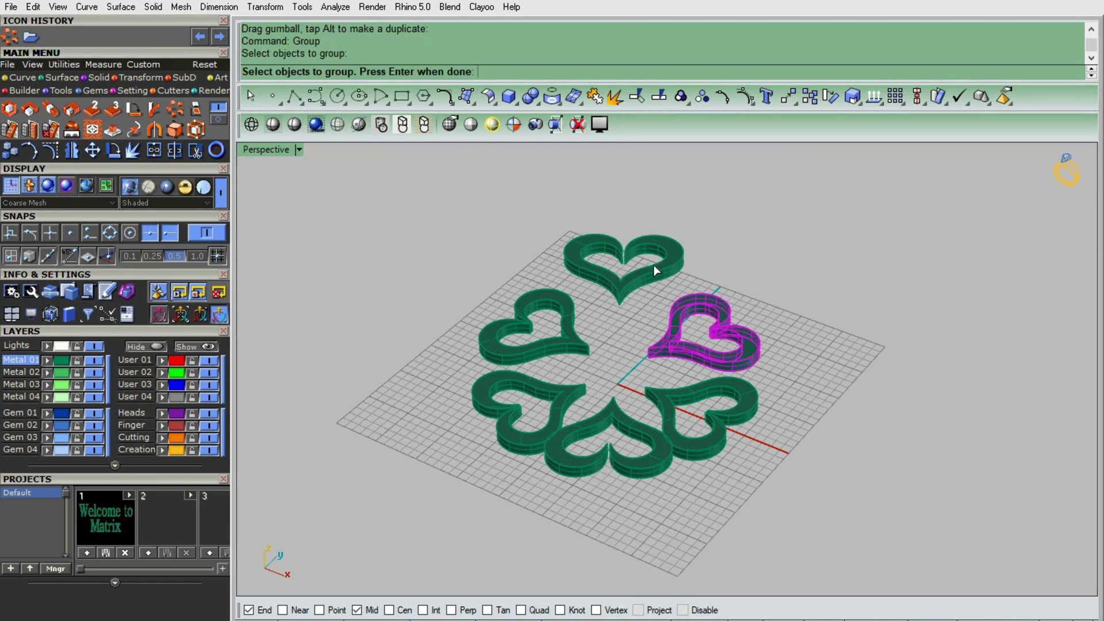
pyautogui.click(656, 271)
pyautogui.click(582, 343)
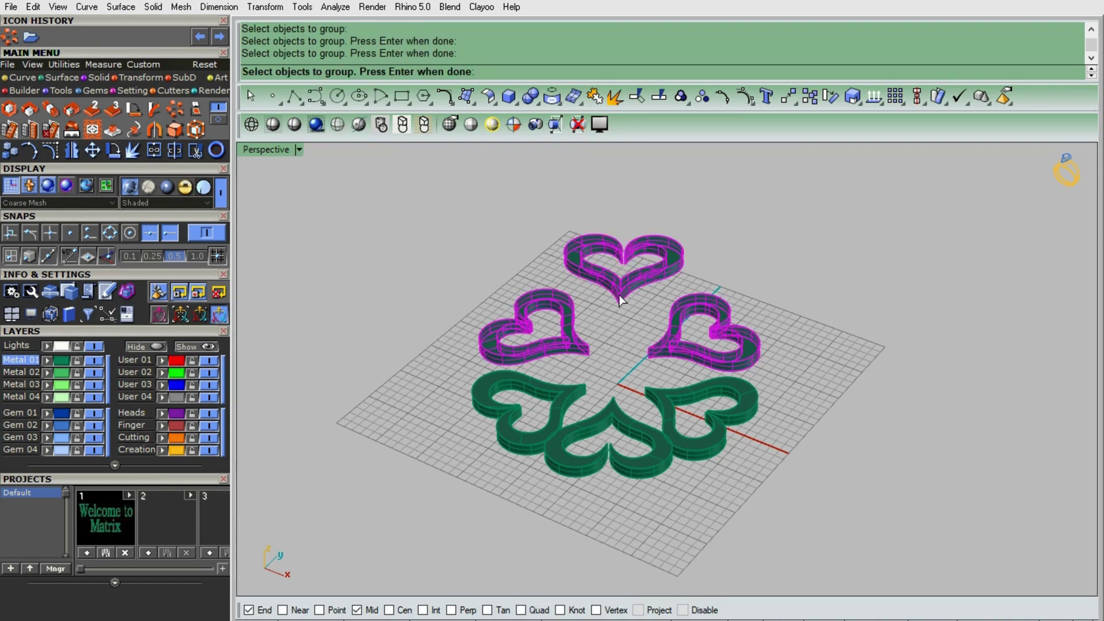
pyautogui.press('Return')
# Move the regrouped rear hearts vertically as one unit and clear the selection
pyautogui.click(620, 298)
pyautogui.moveTo(626, 282)
pyautogui.mouseDown()
pyautogui.moveTo(629, 226)
pyautogui.moveTo(635, 298)
pyautogui.mouseUp()
pyautogui.click(752, 229)
pyautogui.click(634, 230)
pyautogui.click(815, 290)
pyautogui.moveTo(870, 345)
pyautogui.mouseDown(button='right')
pyautogui.moveTo(819, 326)
pyautogui.moveTo(801, 288)
pyautogui.moveTo(841, 320)
pyautogui.moveTo(850, 347)
pyautogui.mouseUp(button='right')
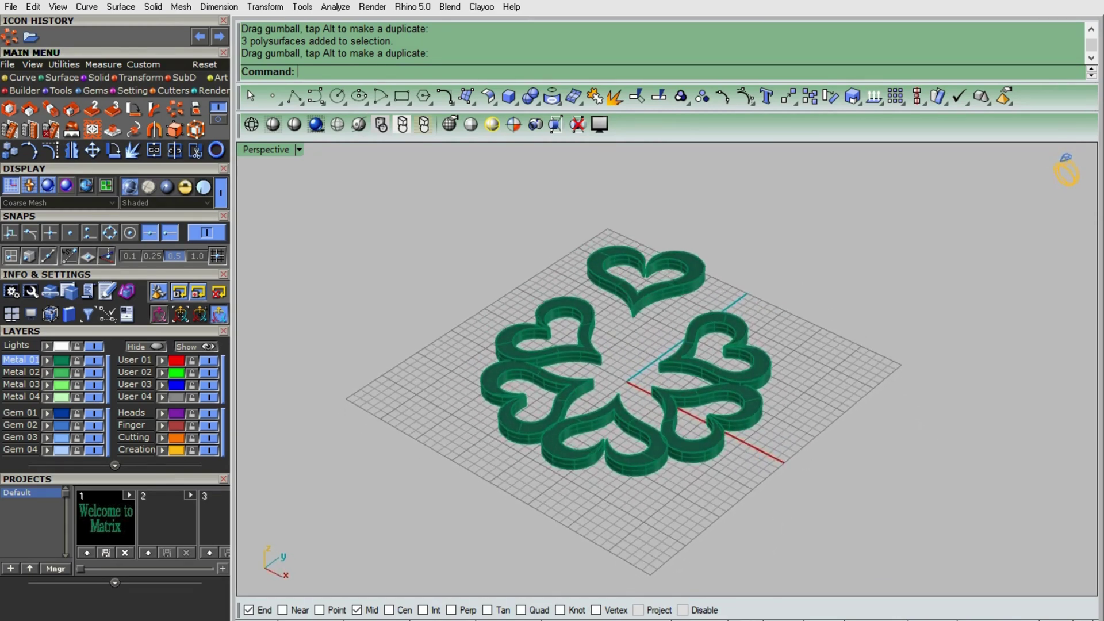
# Ungroup the group containing the raised middle heart and its two neighbours
pyautogui.click(670, 295)
pyautogui.write('U')
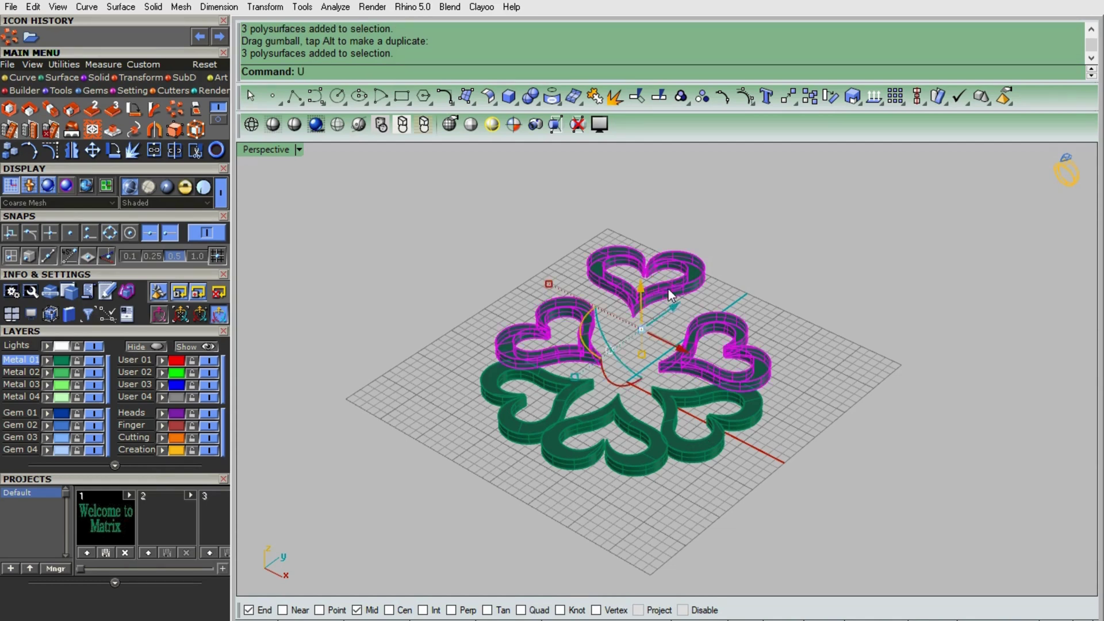
pyautogui.write('ngroup')
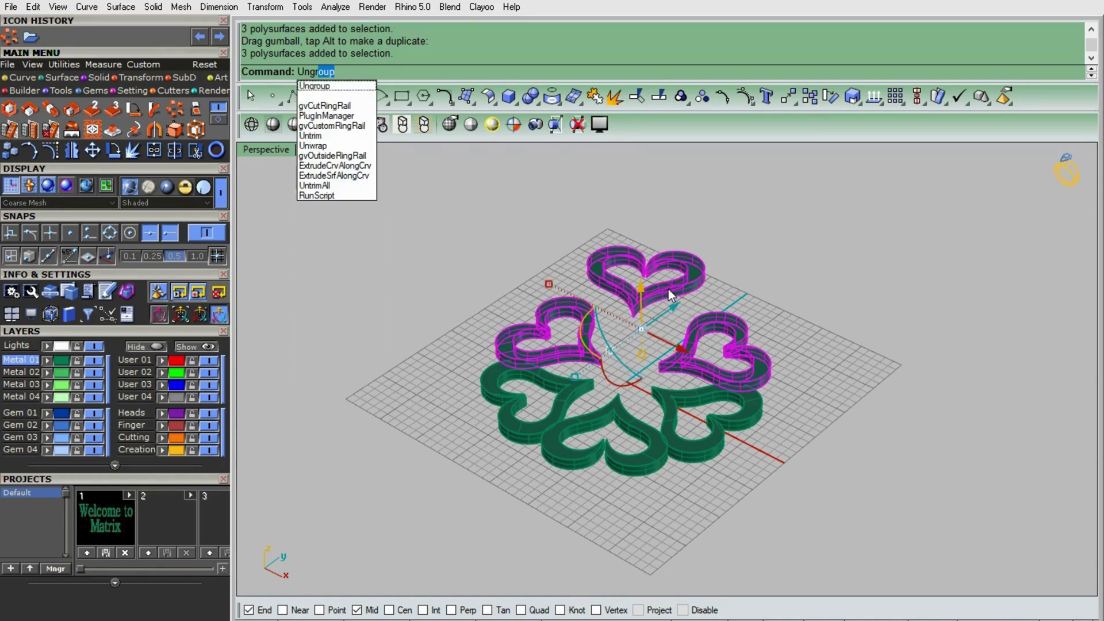
pyautogui.press('Return')
# Lower the raised middle heart straight down to the level of the other hearts
pyautogui.click(671, 292)
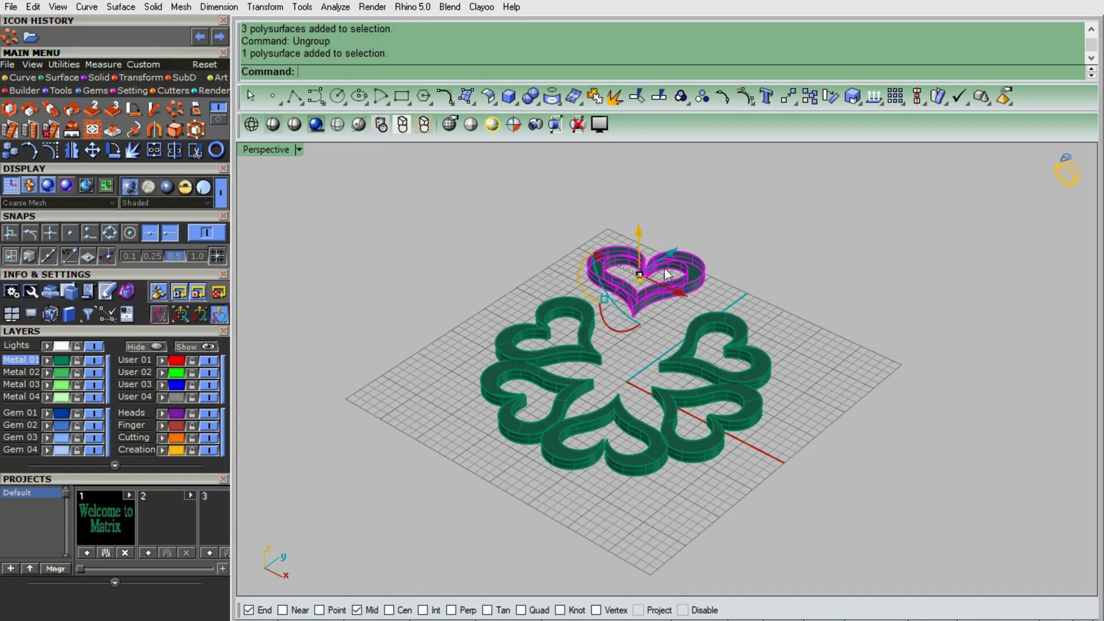
pyautogui.moveTo(647, 240); pyautogui.dragTo(649, 296)
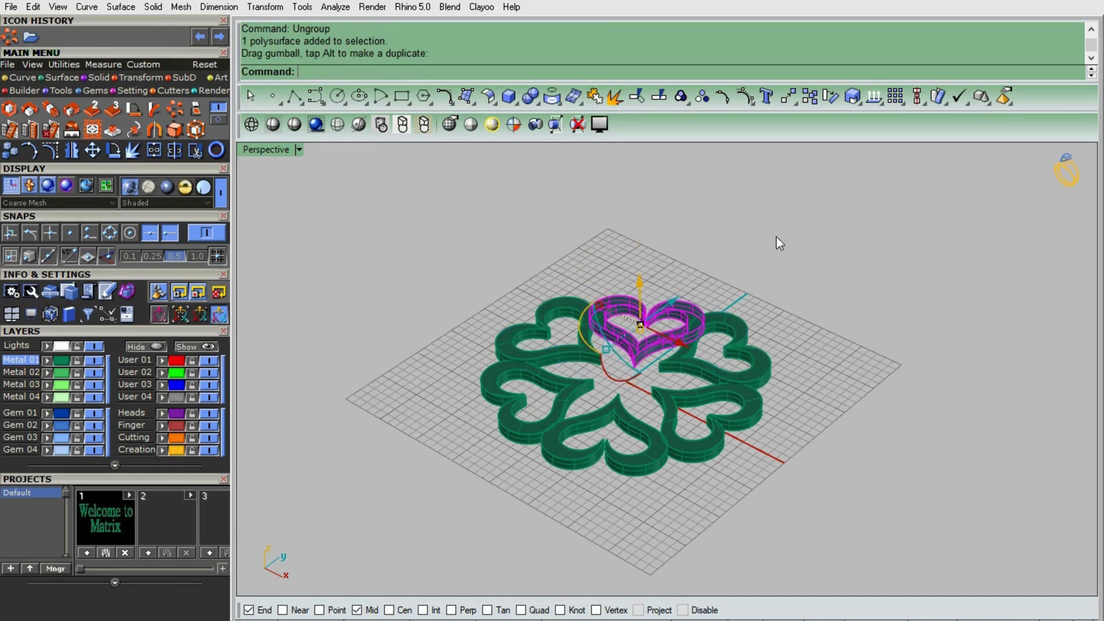
pyautogui.click(779, 240)
pyautogui.moveTo(726, 414)
pyautogui.mouseDown(button='right')
pyautogui.moveTo(907, 424)
pyautogui.moveTo(802, 400)
pyautogui.moveTo(732, 429)
pyautogui.mouseUp(button='right')
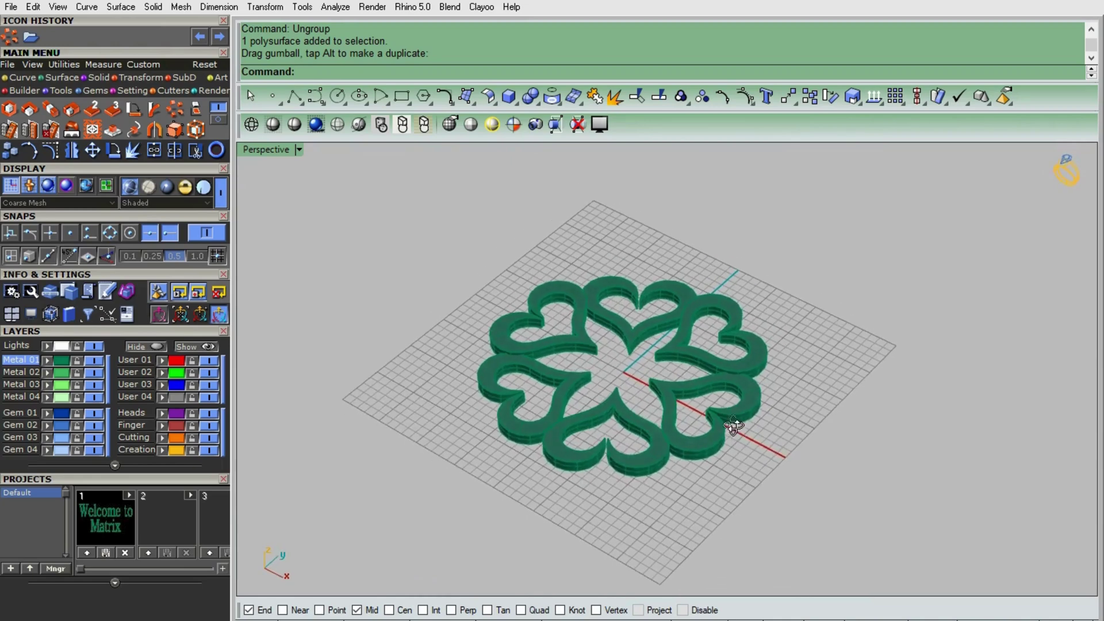
pyautogui.moveTo(861, 357); pyautogui.dragTo(830, 396, button='right')
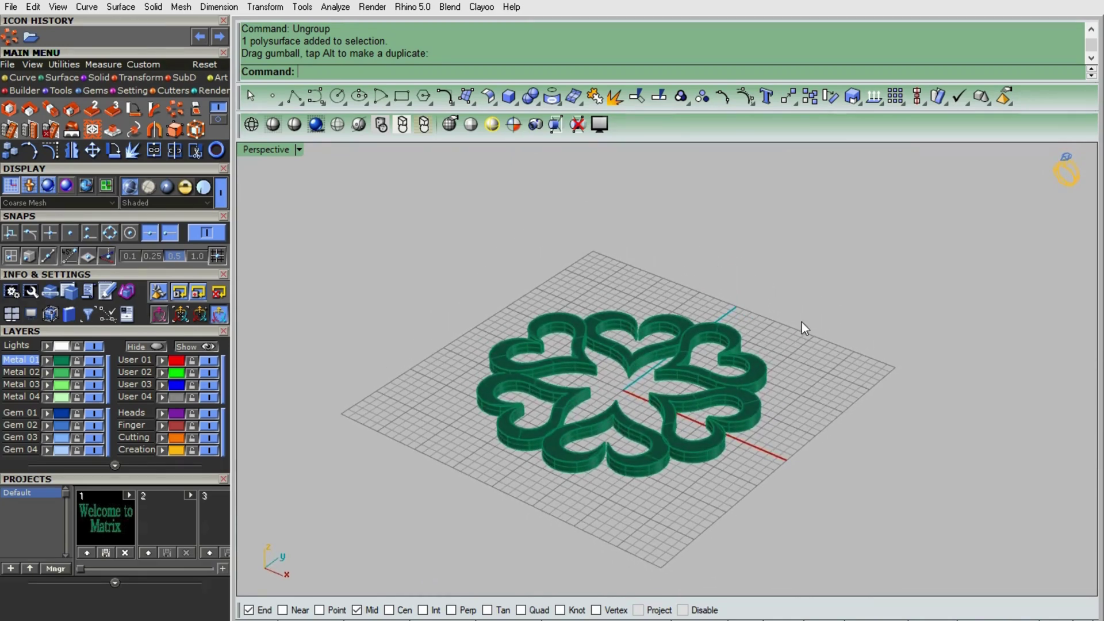
# Select the three rear hearts of the ring together and group them
pyautogui.click(685, 341)
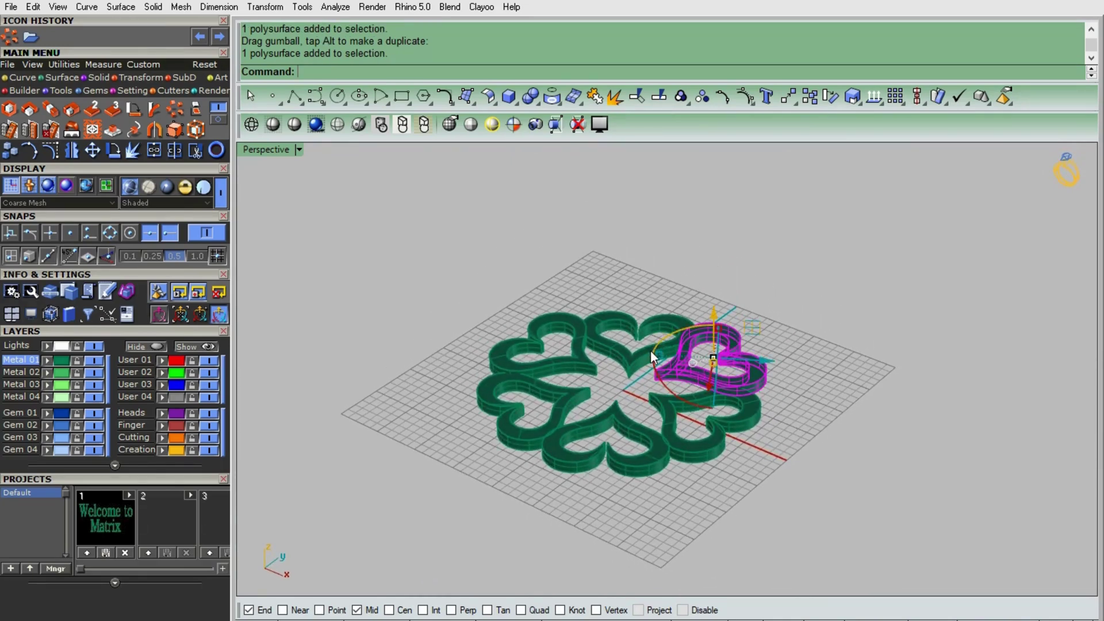
pyautogui.keyDown('shift'); pyautogui.click(651, 355); pyautogui.keyUp('shift')
pyautogui.keyDown('shift'); pyautogui.click(581, 364); pyautogui.keyUp('shift')
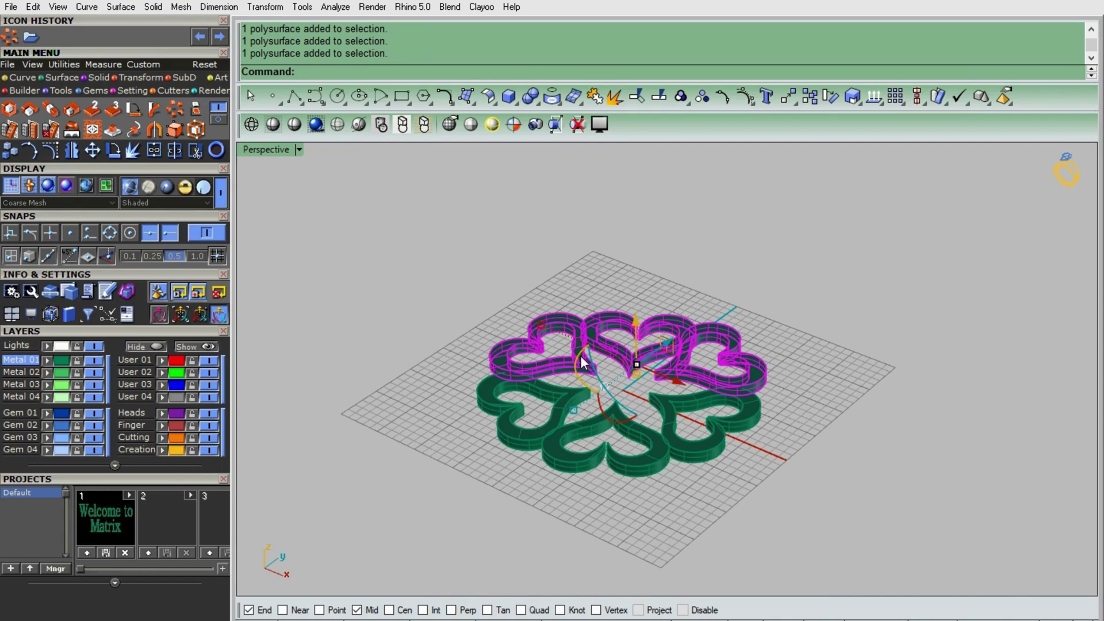
pyautogui.write('Group')
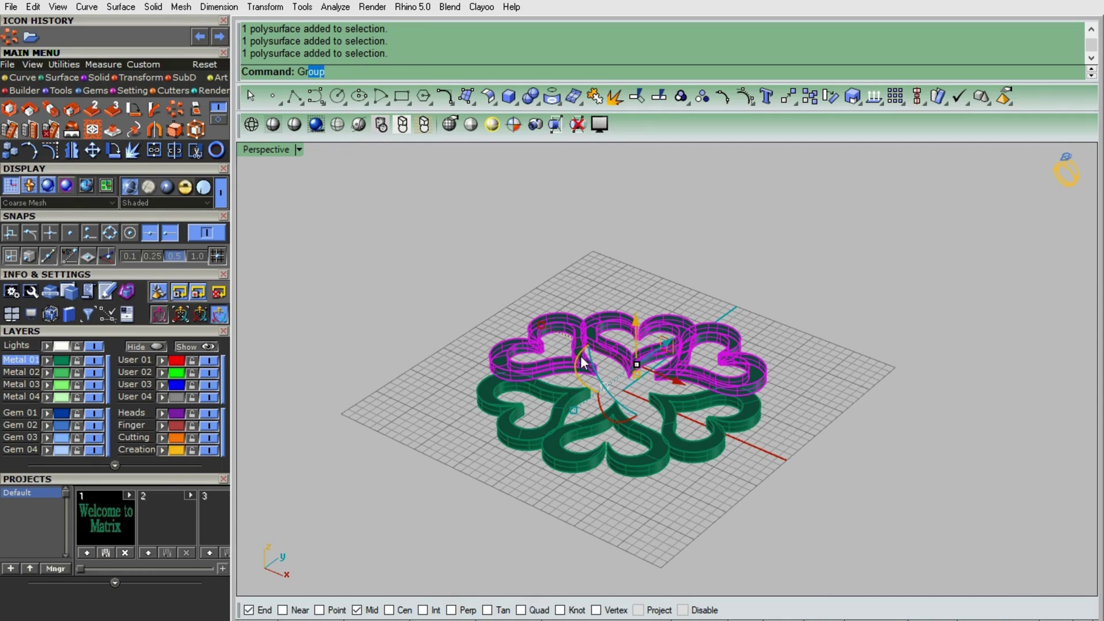
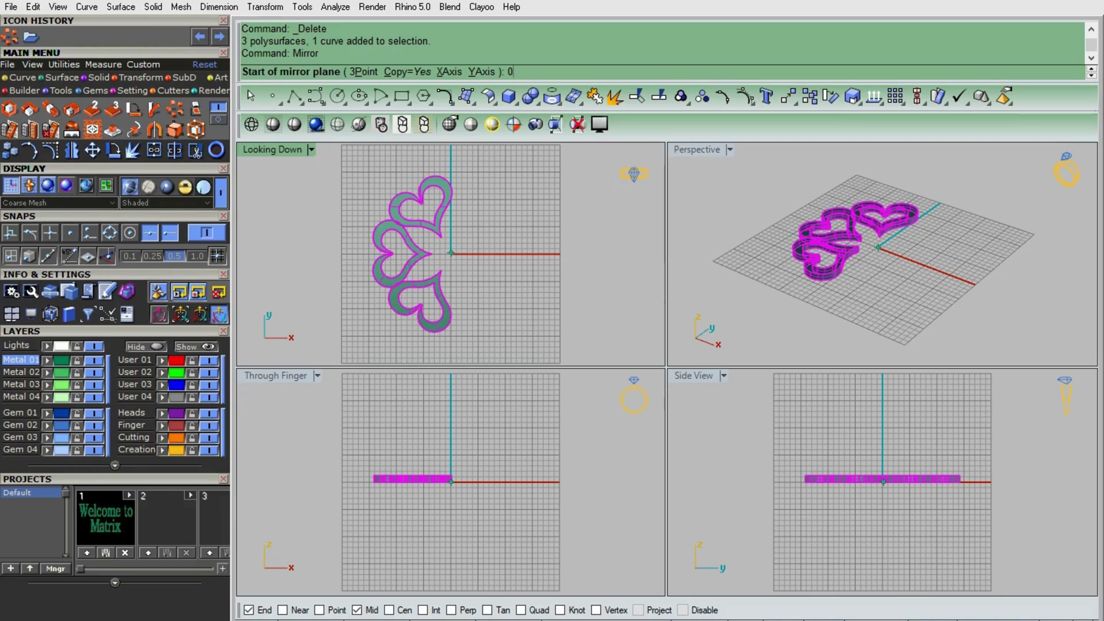
# Mirror a copy of the three hearts and the curve across the vertical axis from origin 0, and undo the mirror
pyautogui.press('Return')
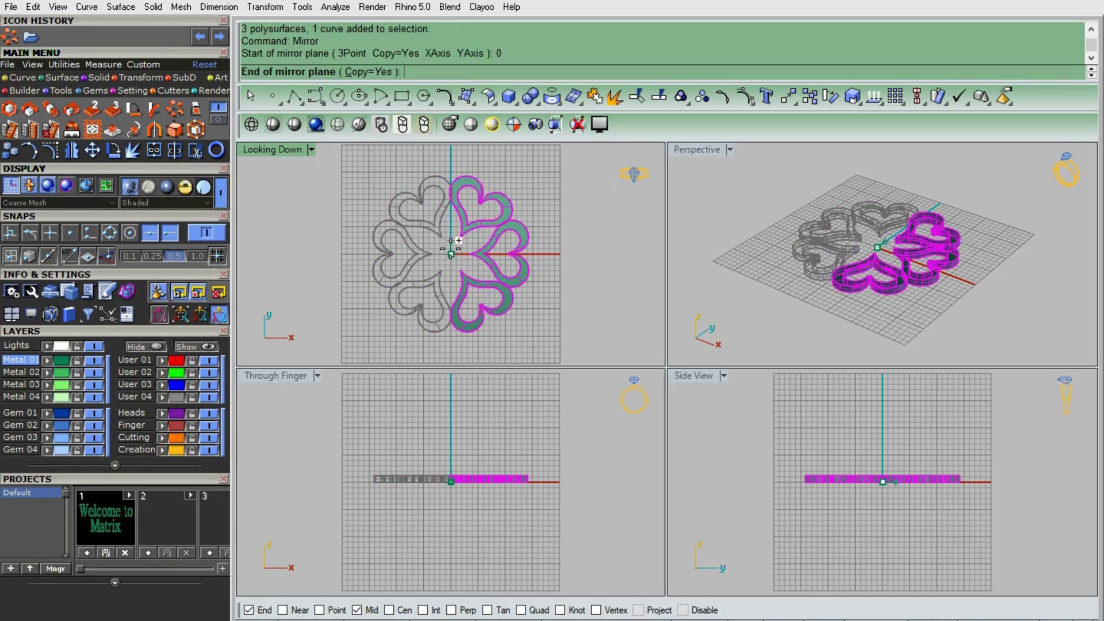
pyautogui.click(451, 351)
pyautogui.click(610, 185)
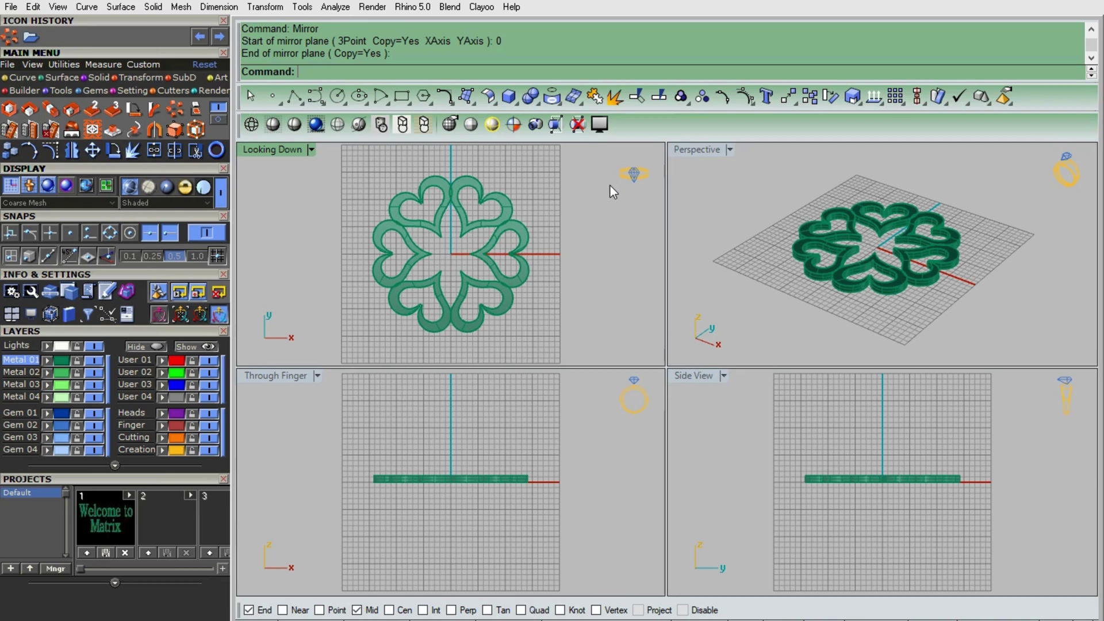
pyautogui.hotkey('ctrl', 'z')
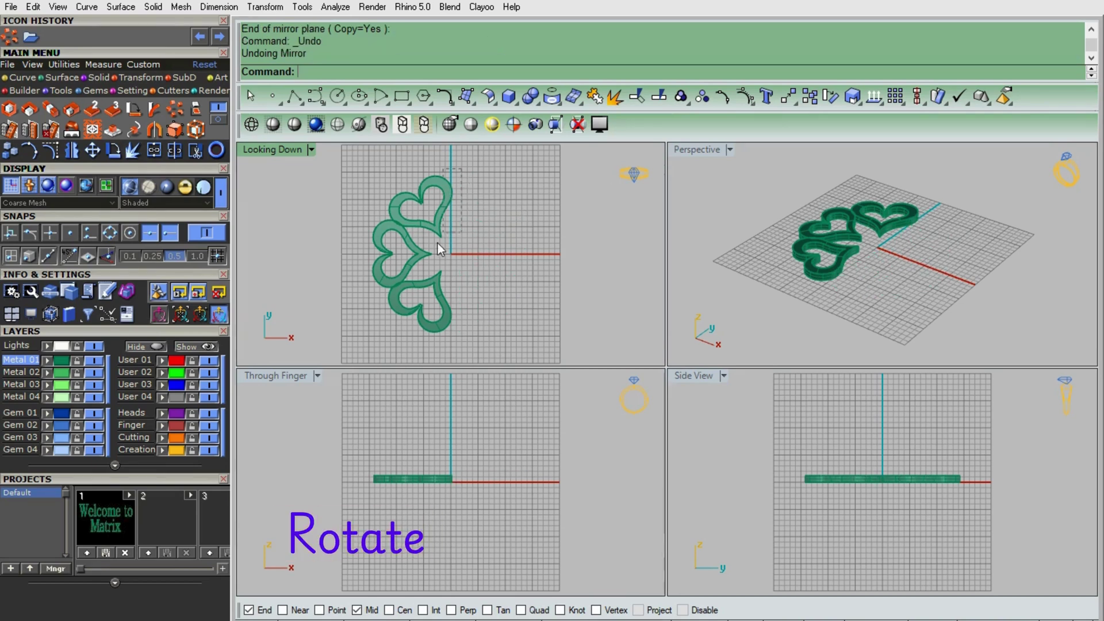
# Rotate the three hearts and the curve about a quarter turn clockwise around origin 0 with Copy=No, and undo the rotation
pyautogui.moveTo(377, 331); pyautogui.dragTo(374, 338)
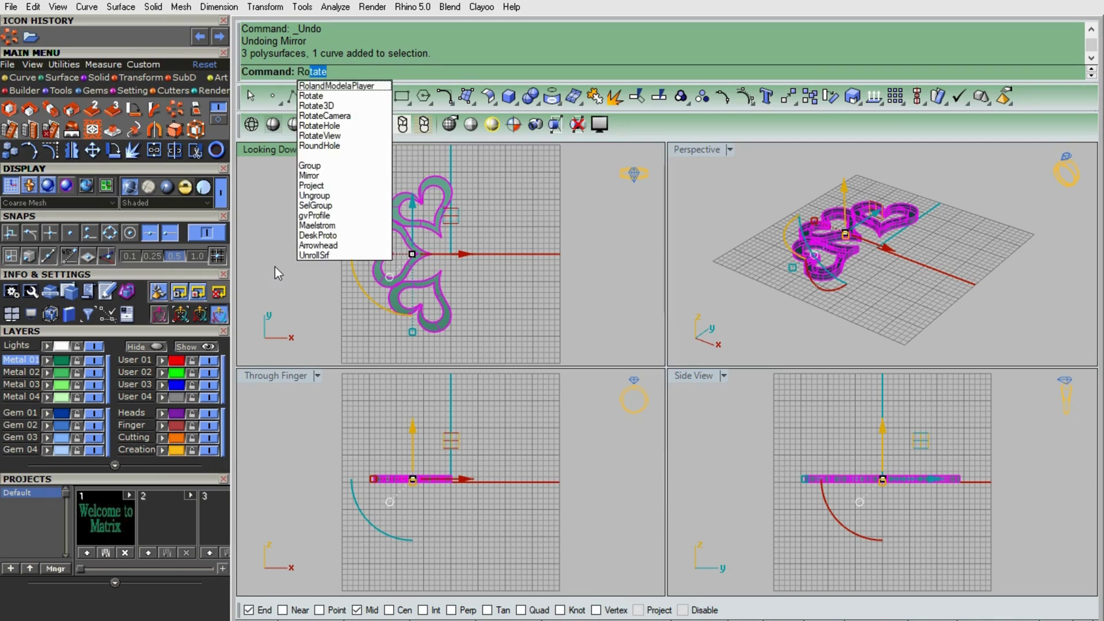
pyautogui.press('Return')
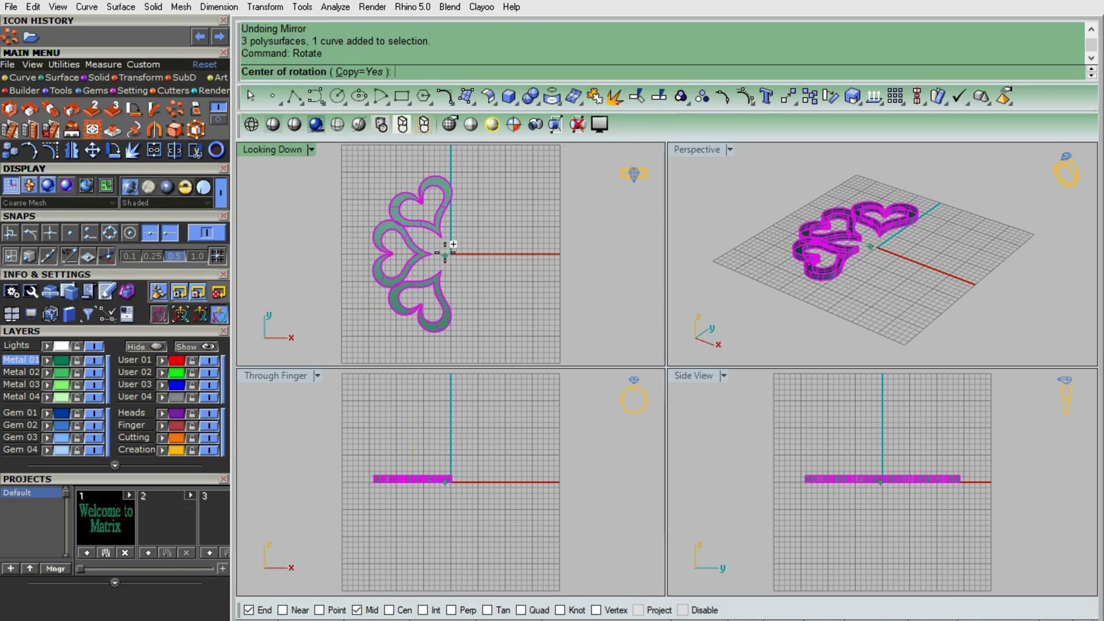
pyautogui.click(362, 71)
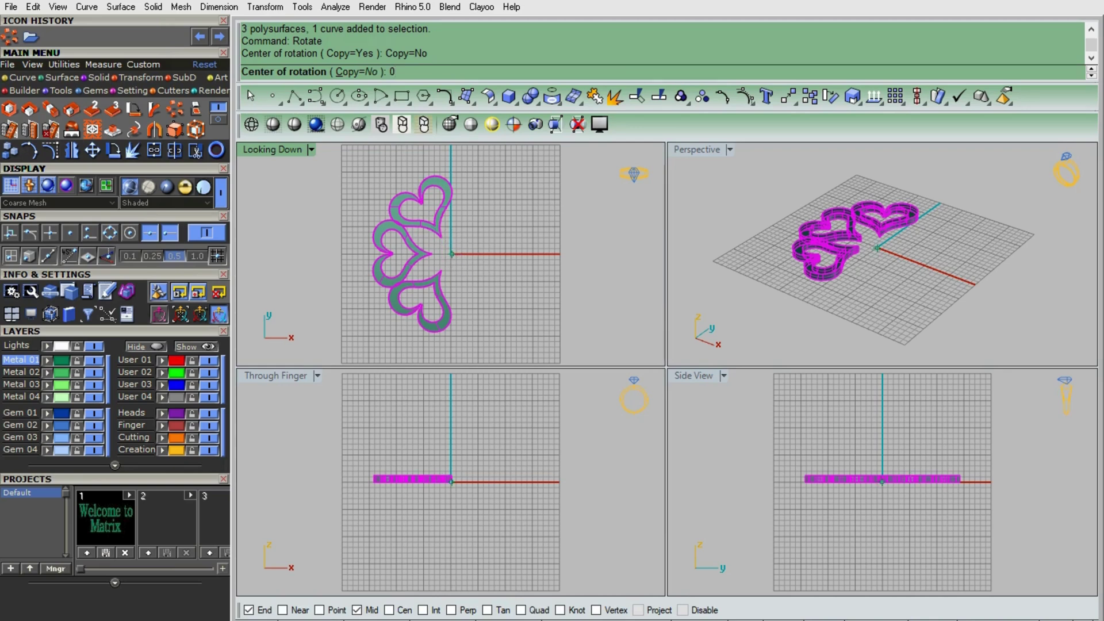
pyautogui.write('0')
pyautogui.press('Return')
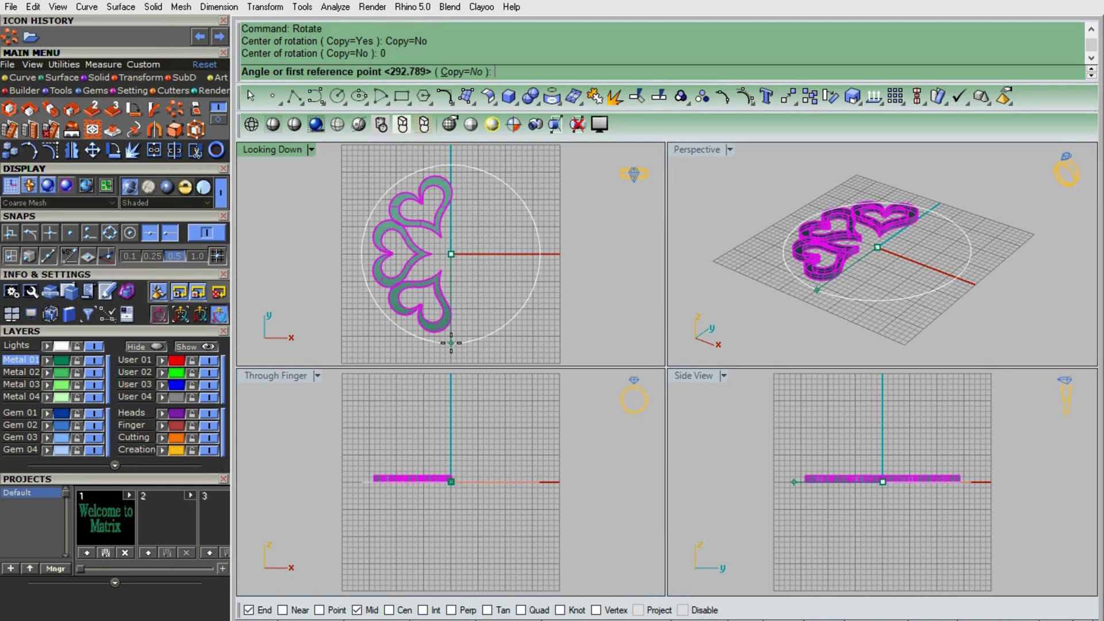
pyautogui.click(451, 343)
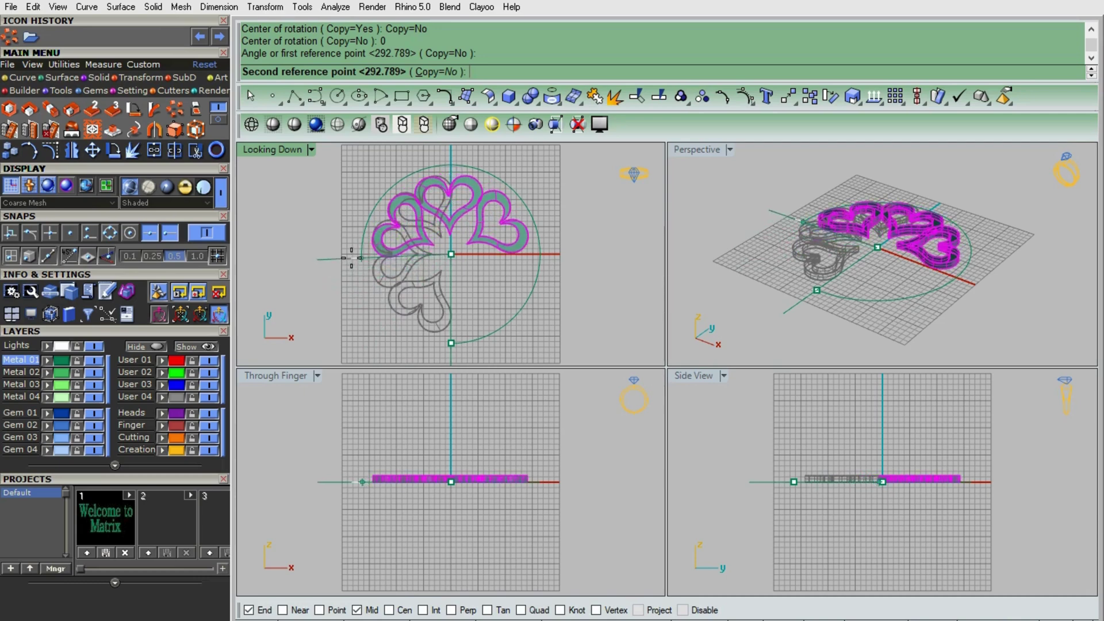
pyautogui.click(352, 258)
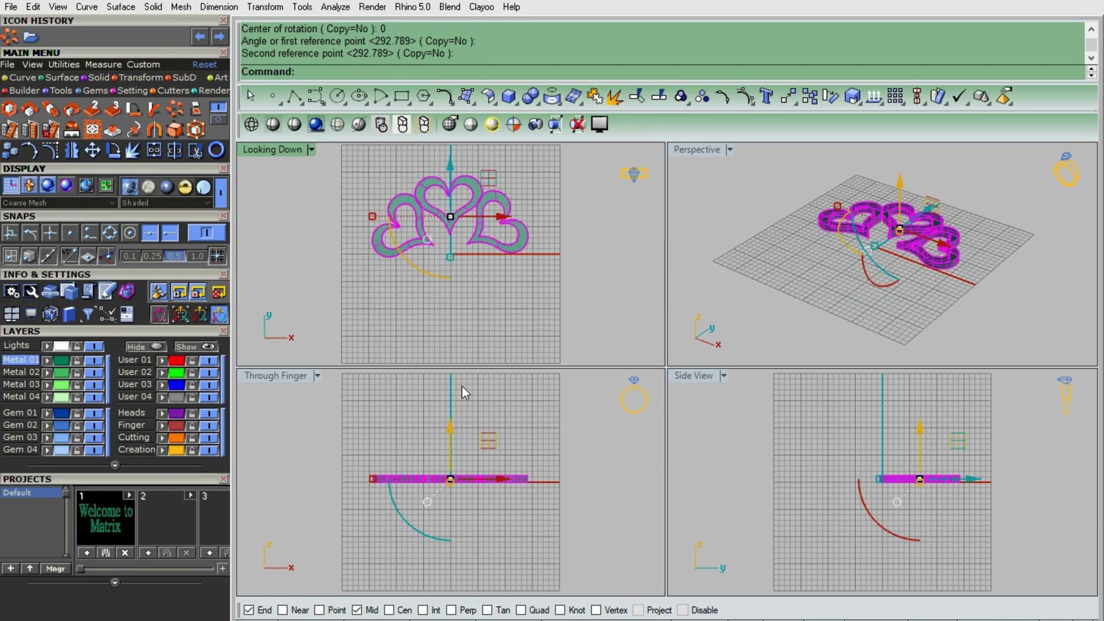
pyautogui.hotkey('ctrl', 'z')
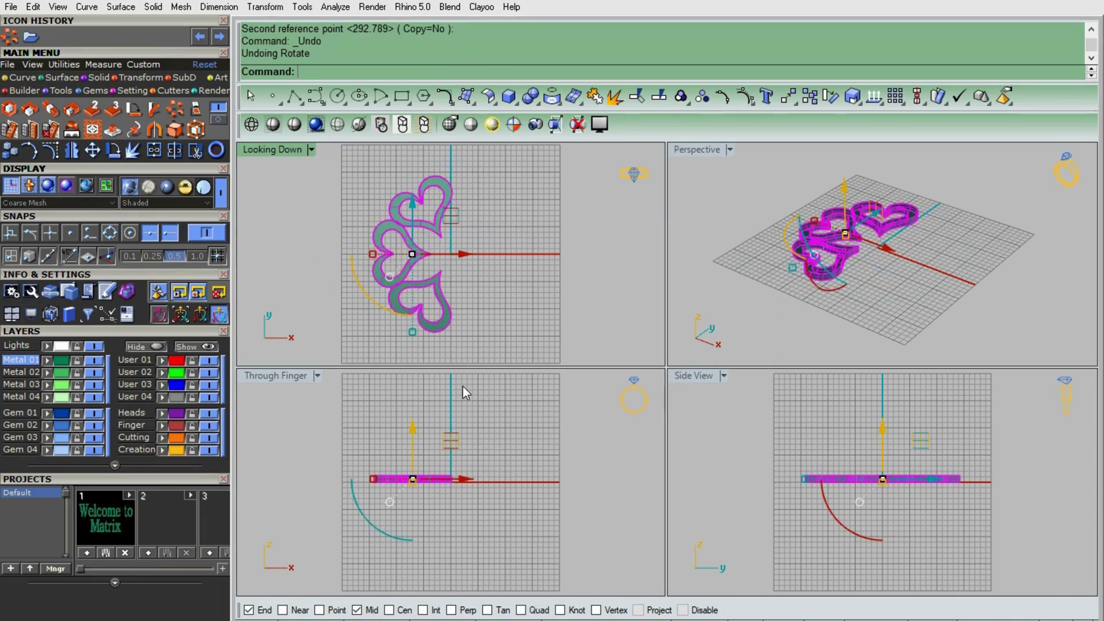
# Rotate several overlapping copies of the three hearts around origin 0 with Copy=Yes, filling the full circle
pyautogui.click(540, 244)
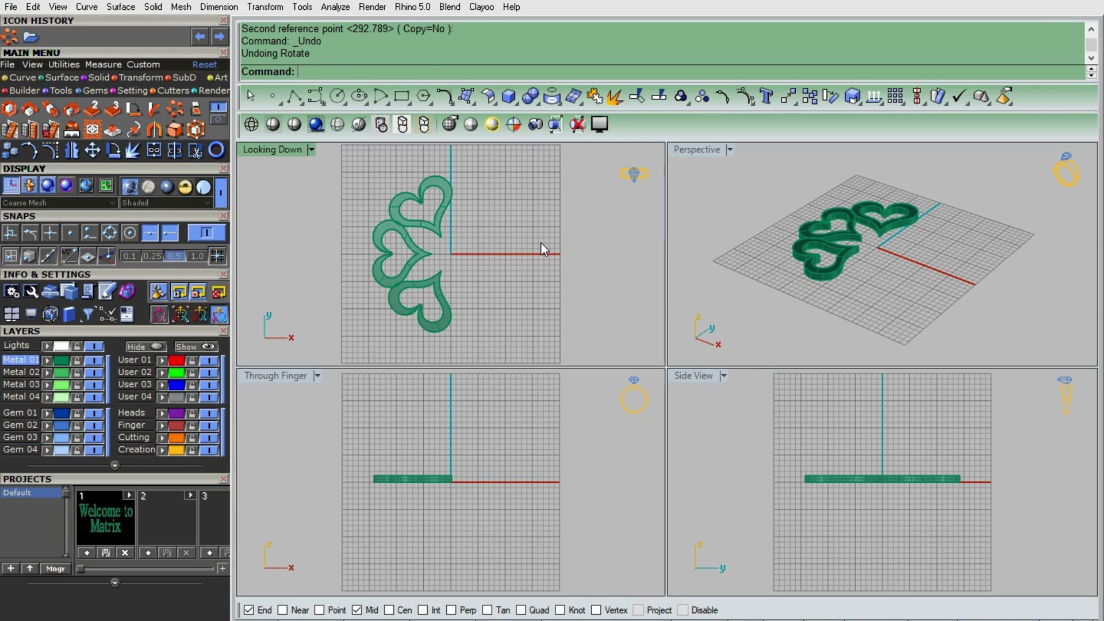
pyautogui.press('Return')
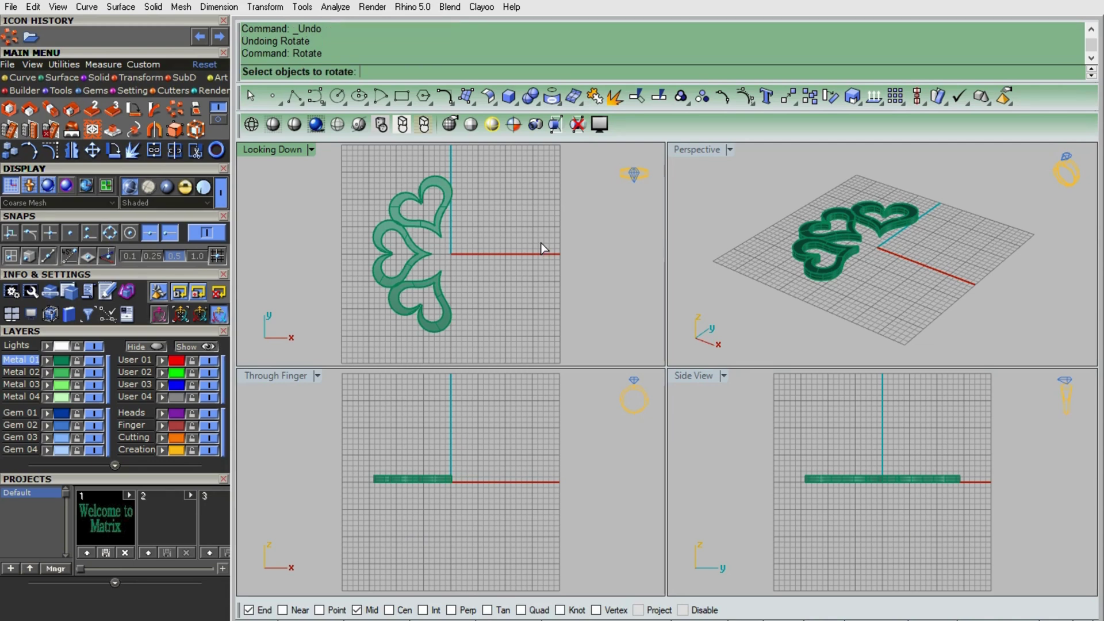
pyautogui.moveTo(481, 171); pyautogui.dragTo(359, 370)
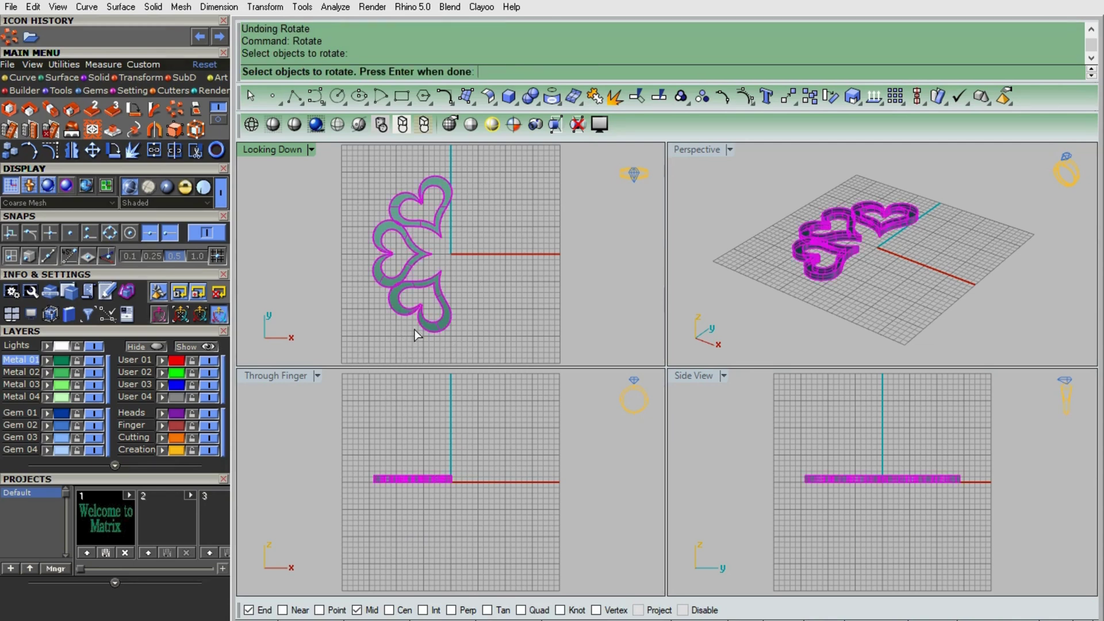
pyautogui.press('Return')
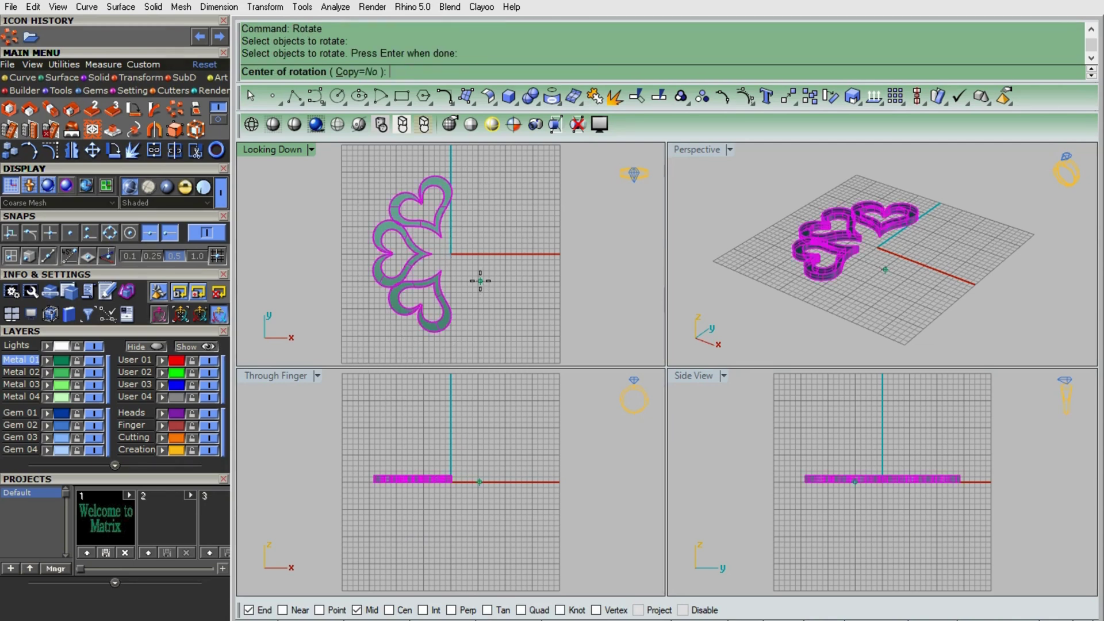
pyautogui.click(356, 72)
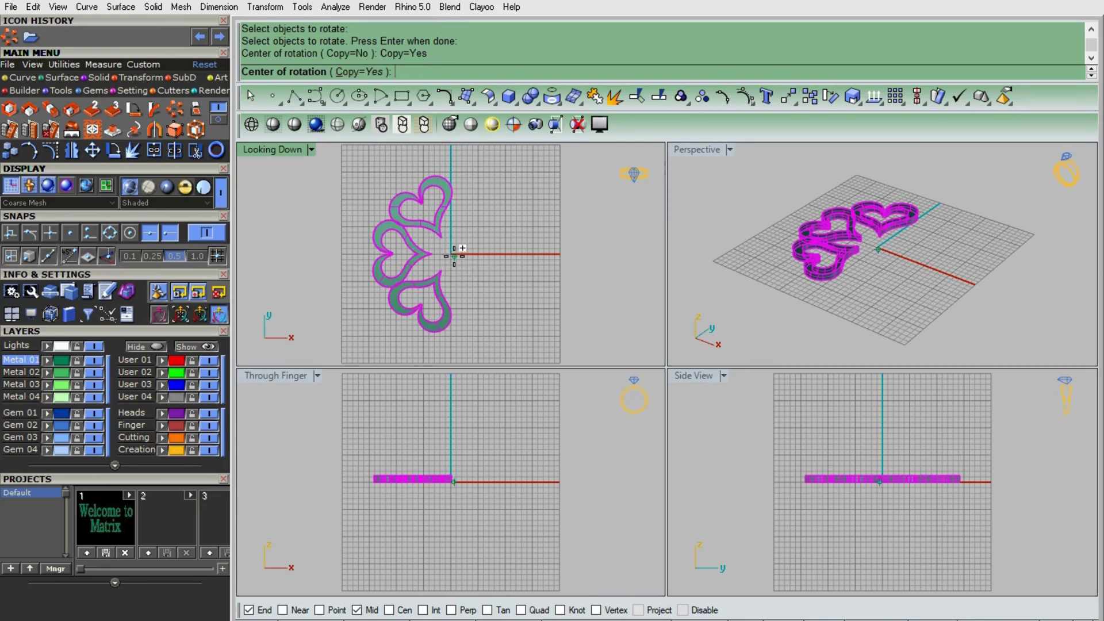
pyautogui.write('0')
pyautogui.press('Return')
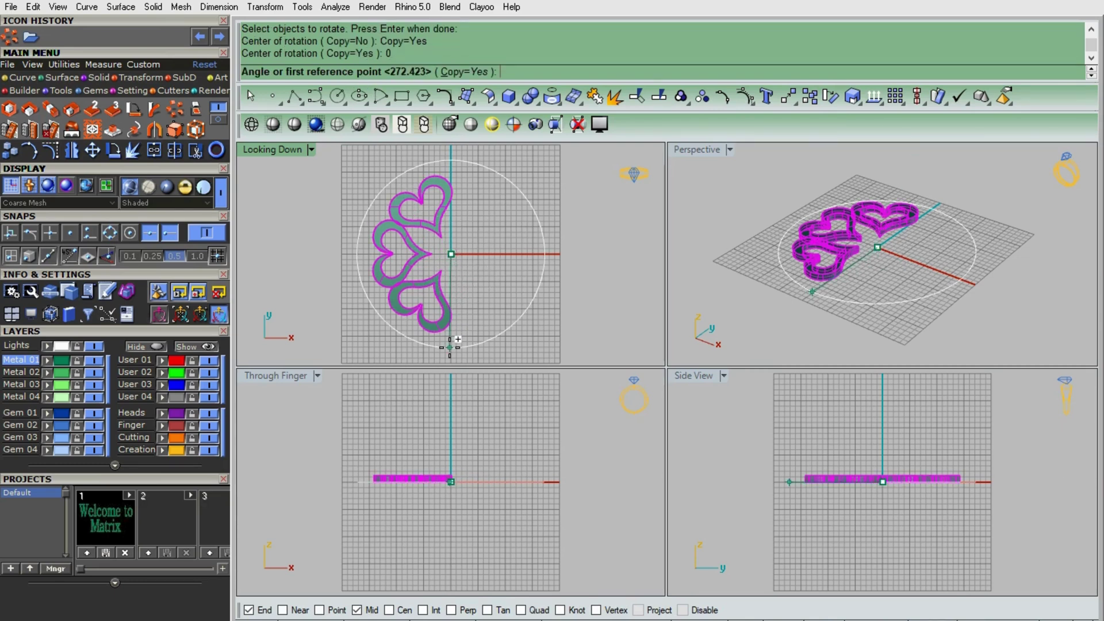
pyautogui.click(450, 347)
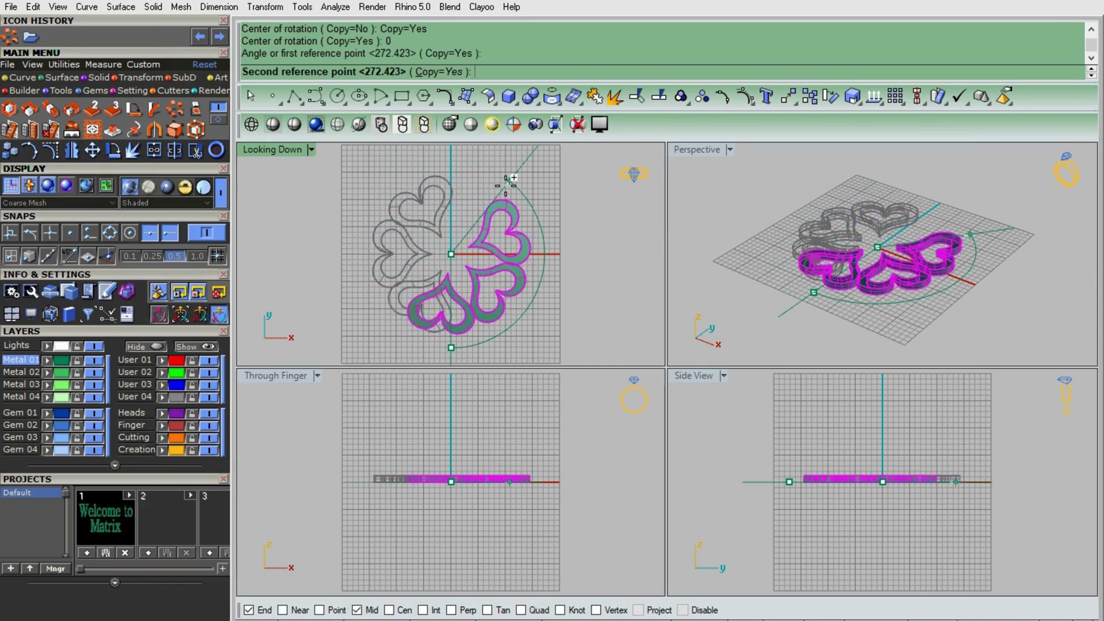
pyautogui.click(506, 178)
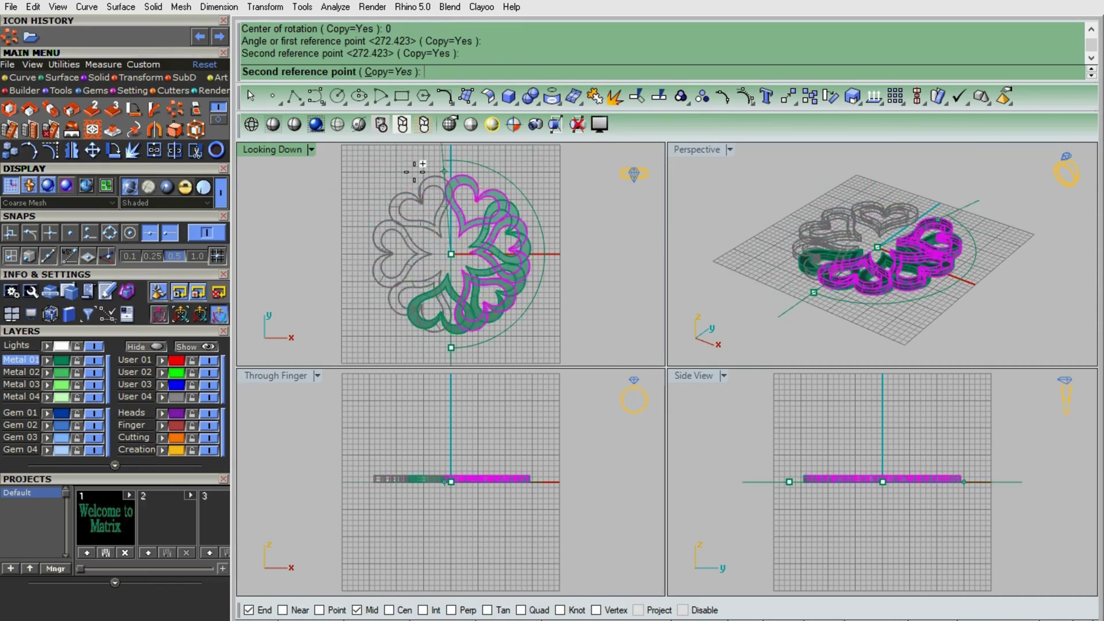
pyautogui.click(304, 287)
pyautogui.click(460, 335)
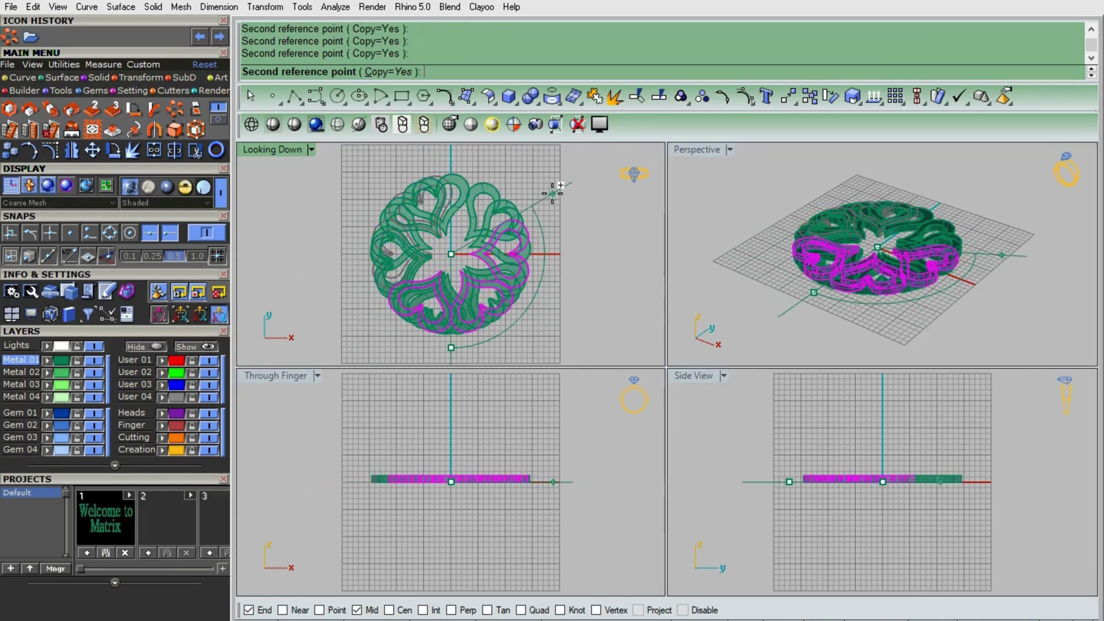
pyautogui.rightClick(452, 178)
# Clear the selection and undo the rotated copies of the three hearts
pyautogui.click(950, 281)
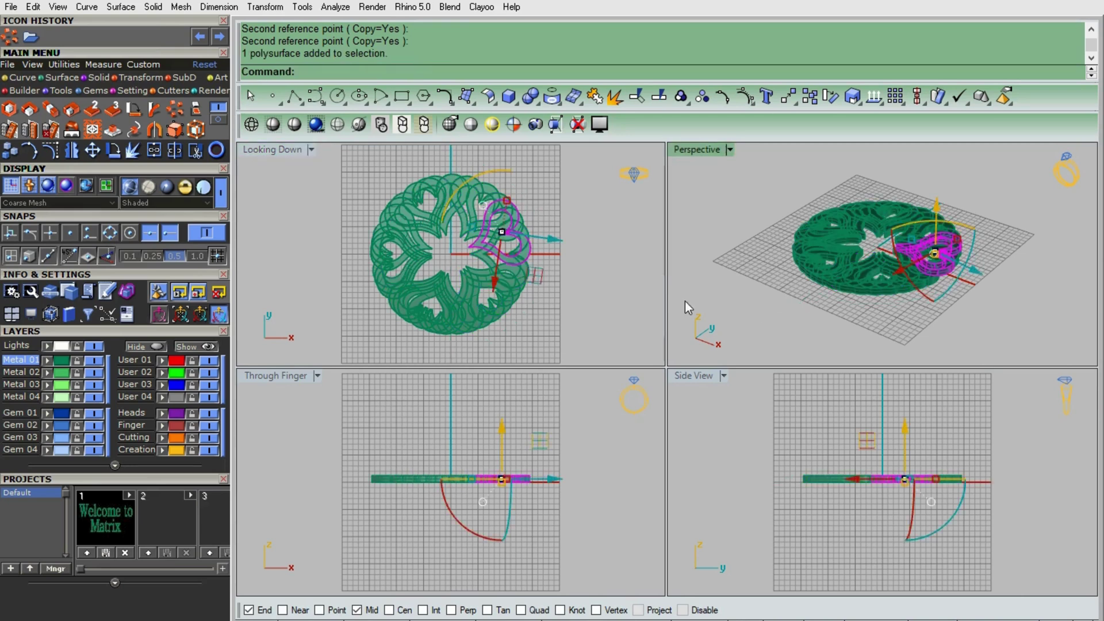
pyautogui.click(574, 306)
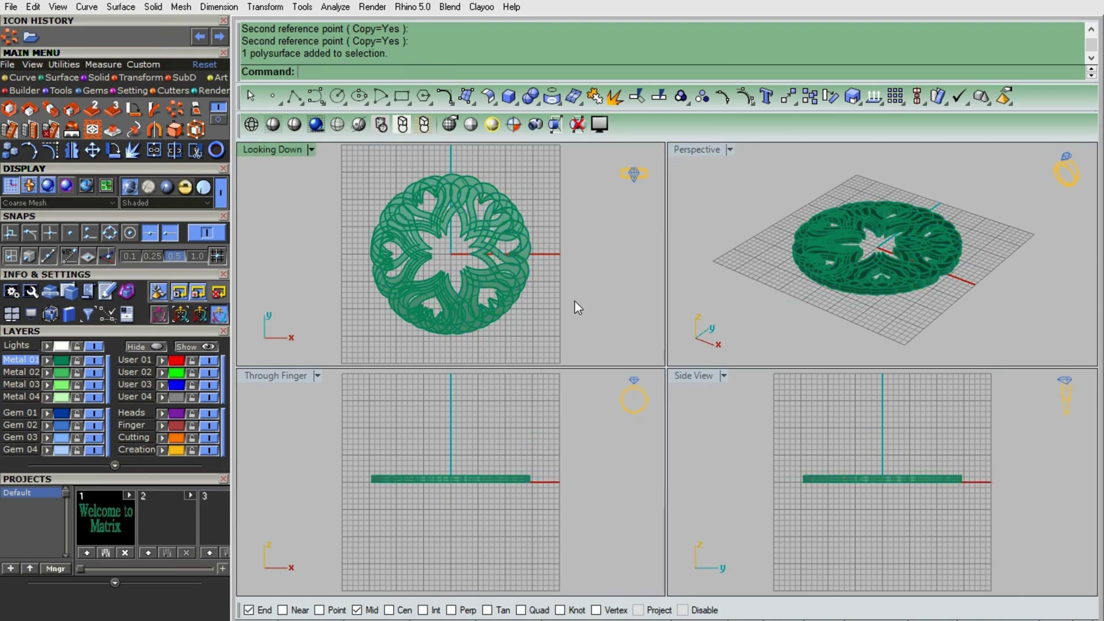
pyautogui.hotkey('ctrl', 'z')
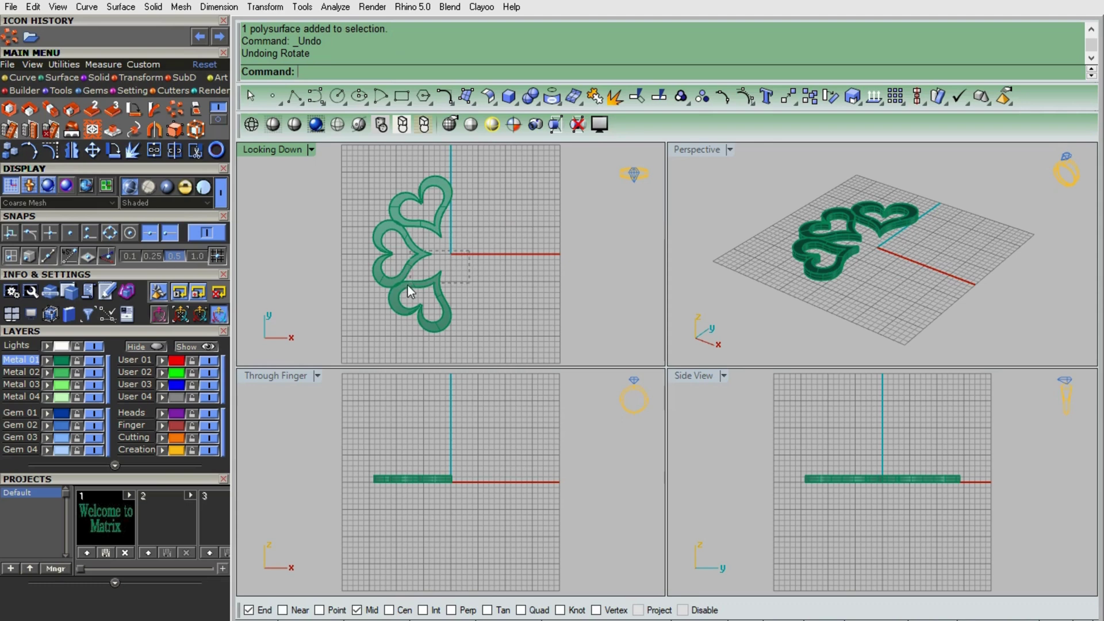
# Delete the two lower hearts and rotate five copies of the remaining heart around origin 0 to form a ring
pyautogui.moveTo(407, 284); pyautogui.dragTo(378, 315)
pyautogui.press('Delete')
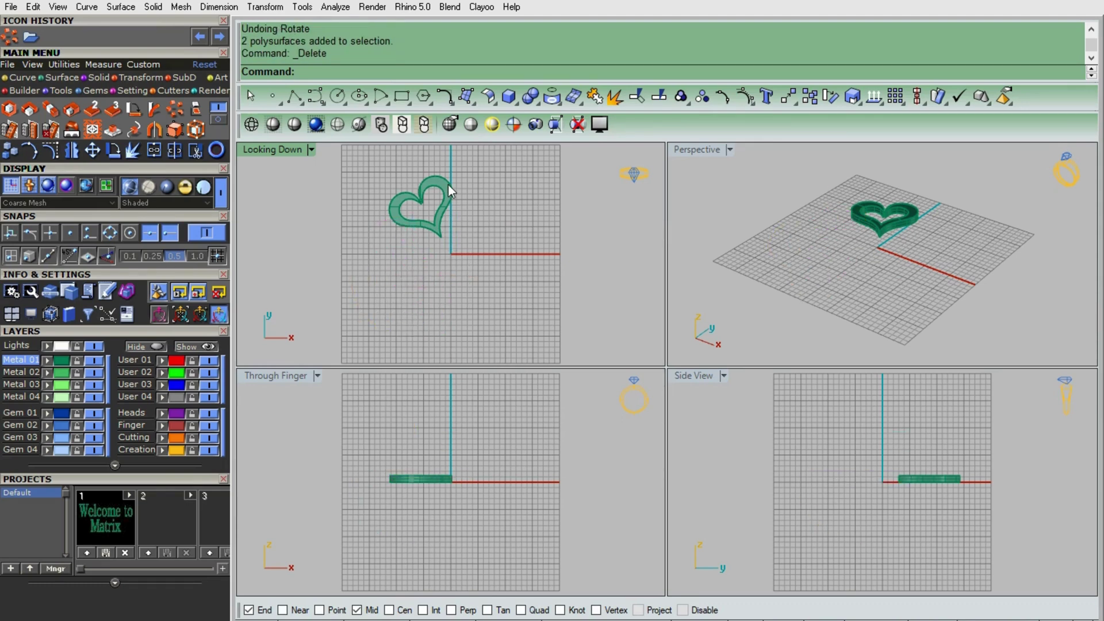
pyautogui.click(447, 191)
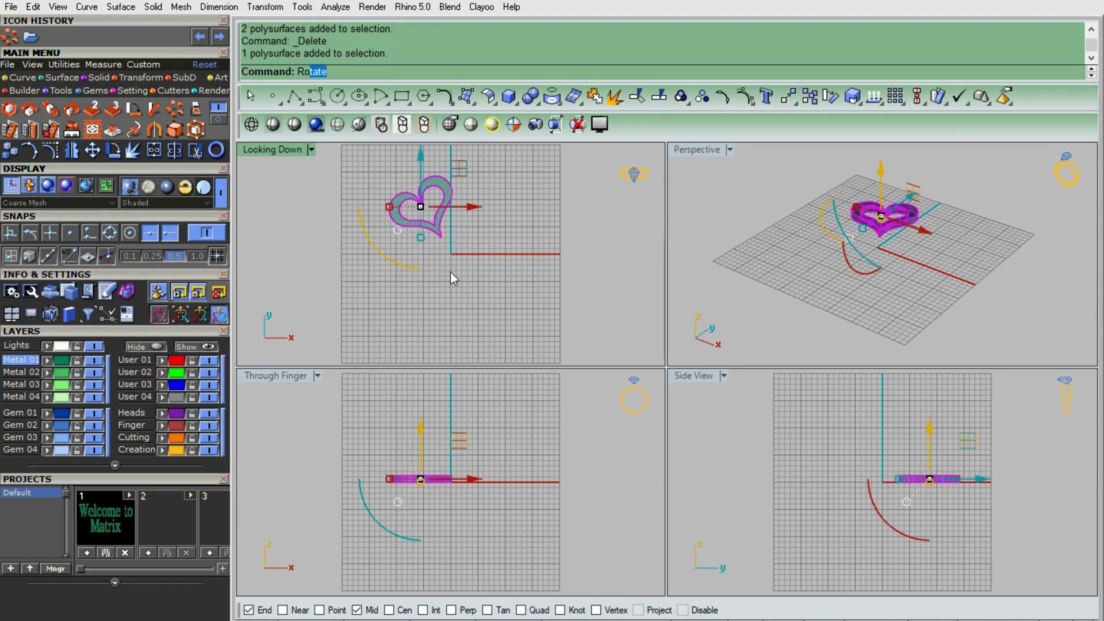
pyautogui.write('Ro')
pyautogui.press('Return')
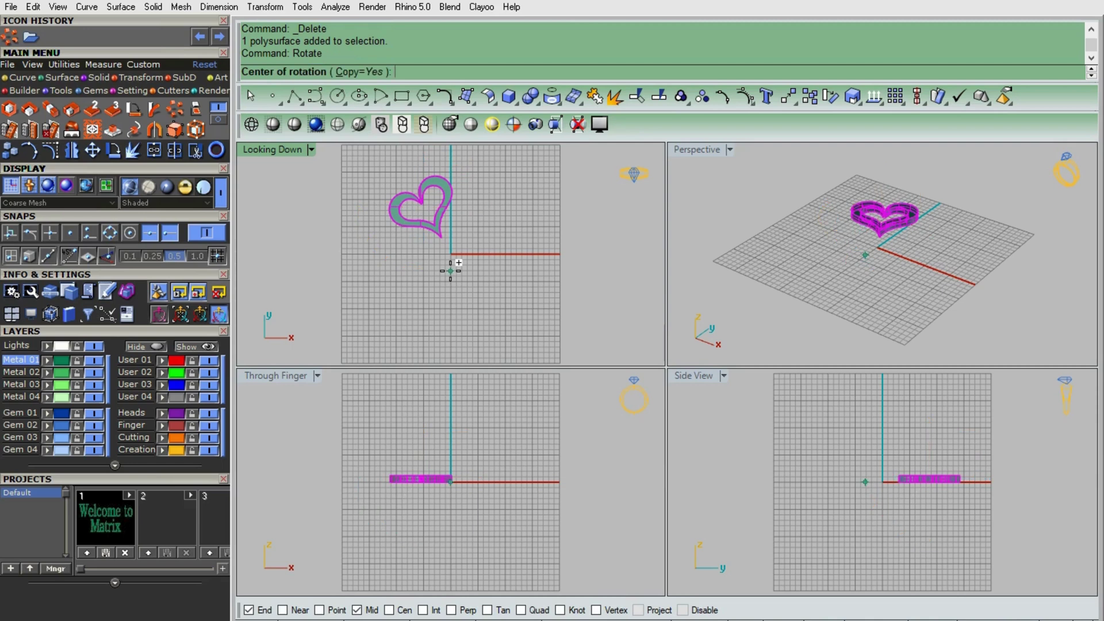
pyautogui.write('0')
pyautogui.press('Return')
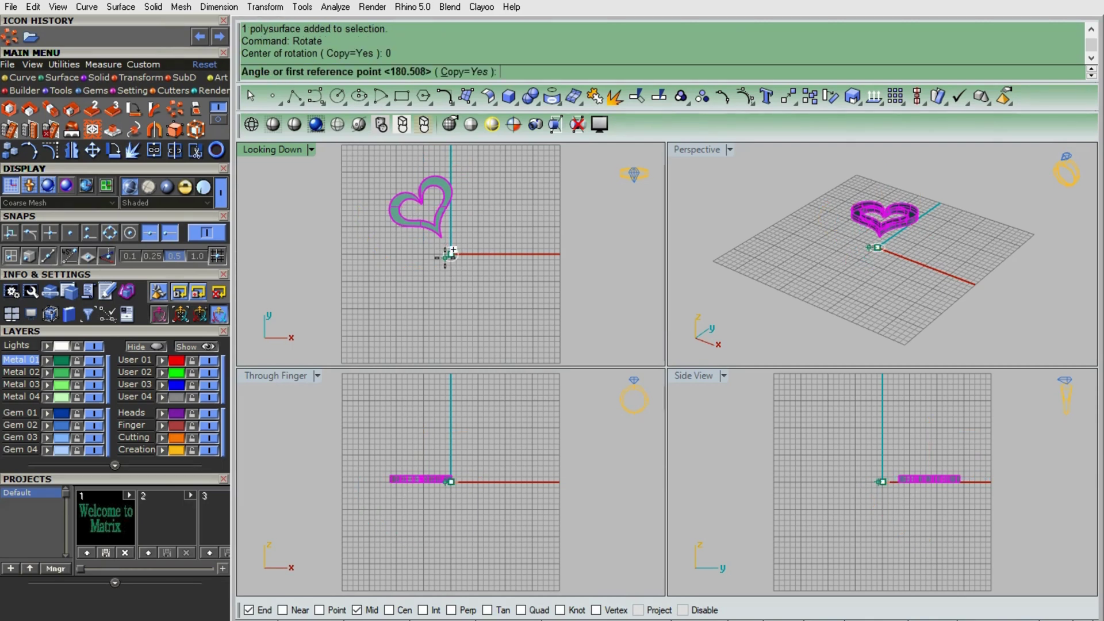
pyautogui.click(452, 302)
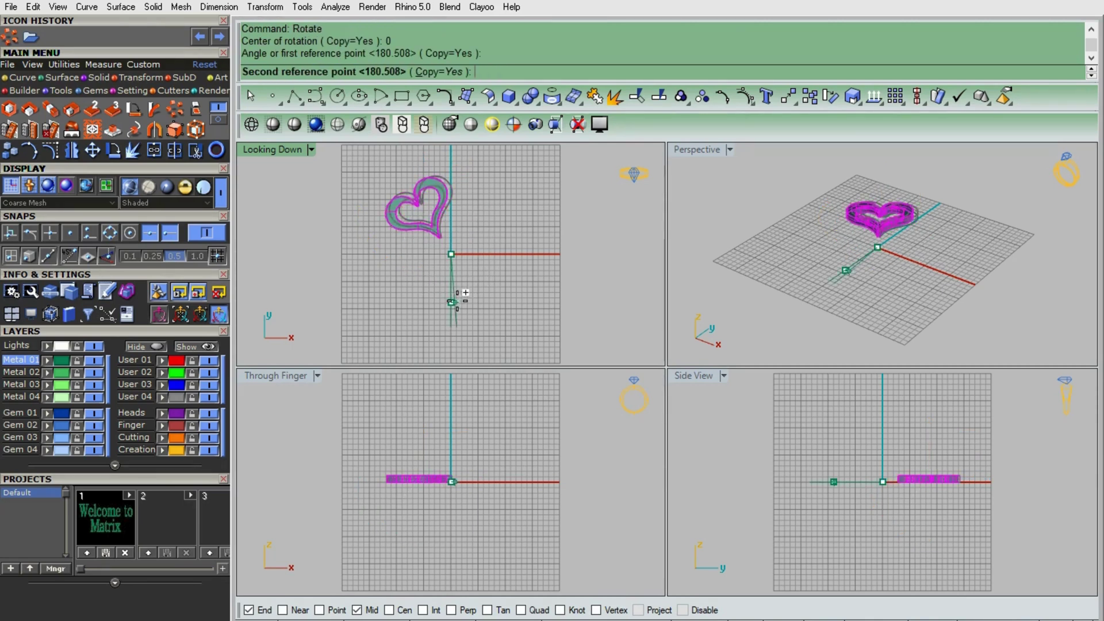
pyautogui.click(494, 271)
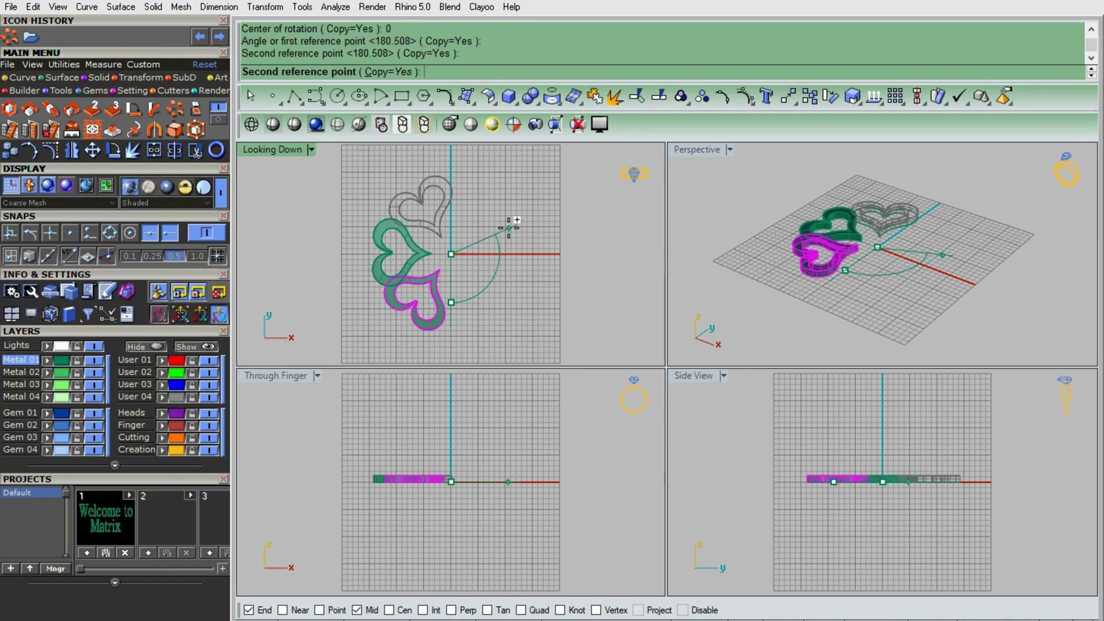
pyautogui.click(503, 225)
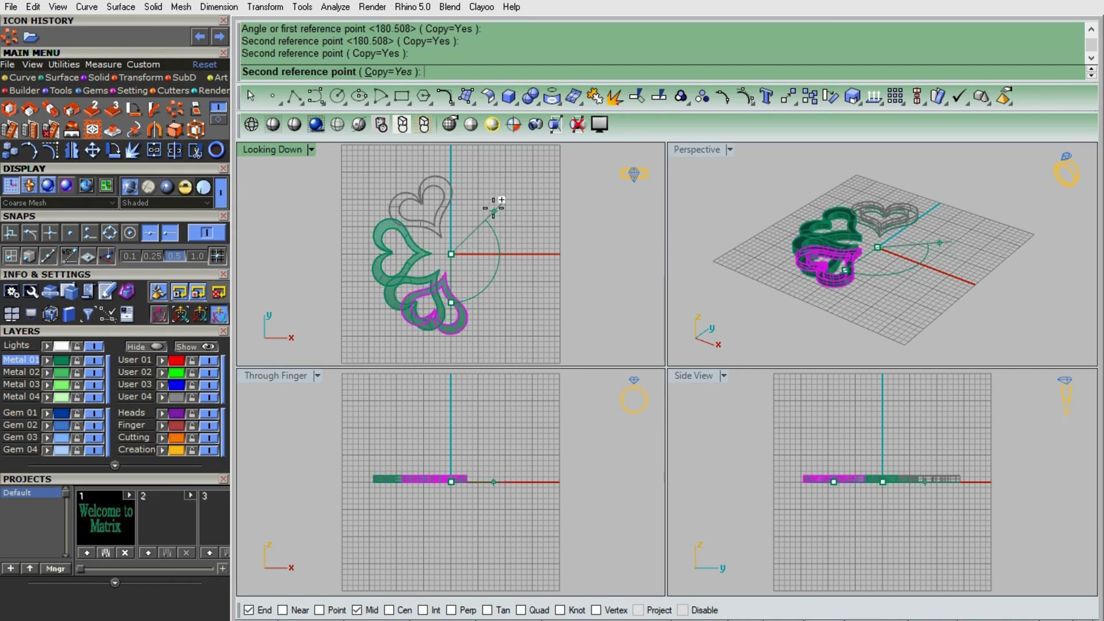
pyautogui.click(463, 195)
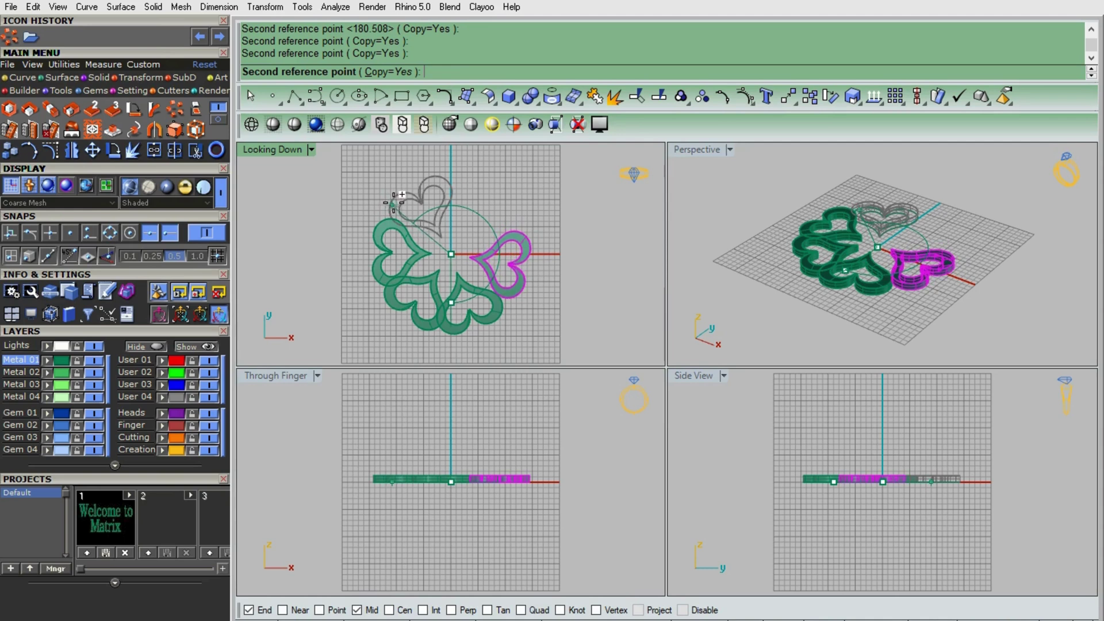
pyautogui.click(395, 219)
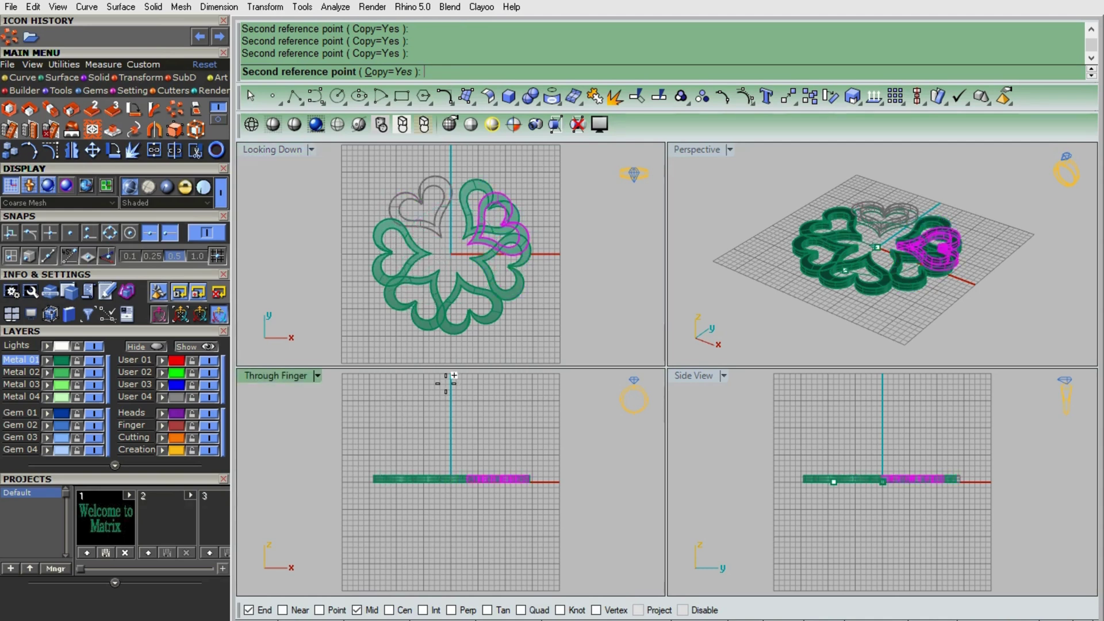
pyautogui.press('Escape')
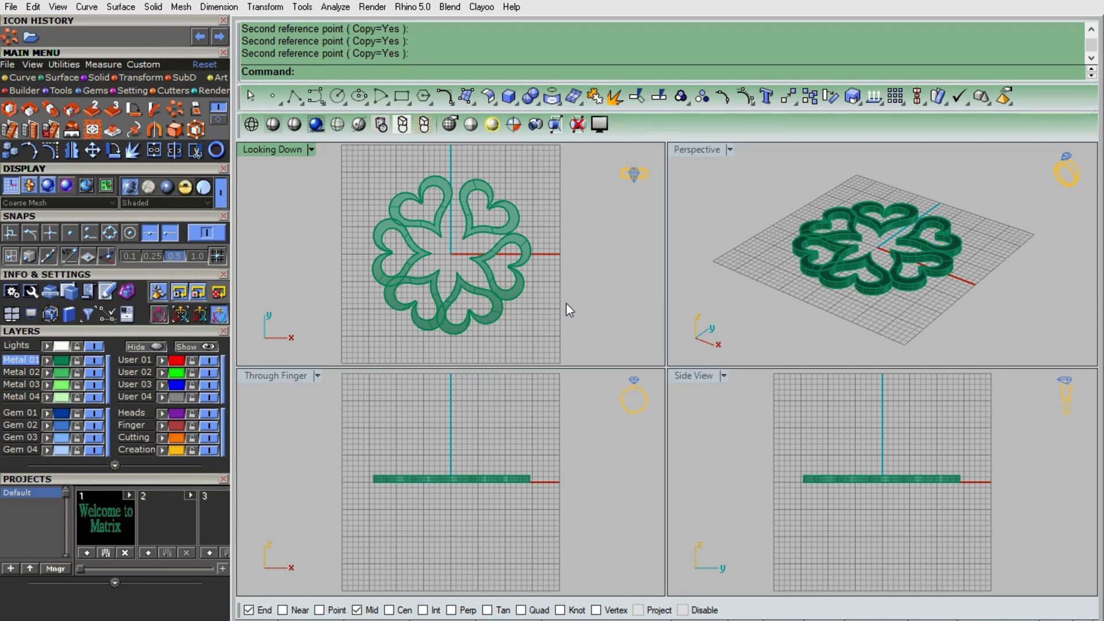
# Undo the heart's rotated copies and the earlier deletions back to the complete ring of six hearts, and clear the selection
pyautogui.hotkey('ctrl', 'z')
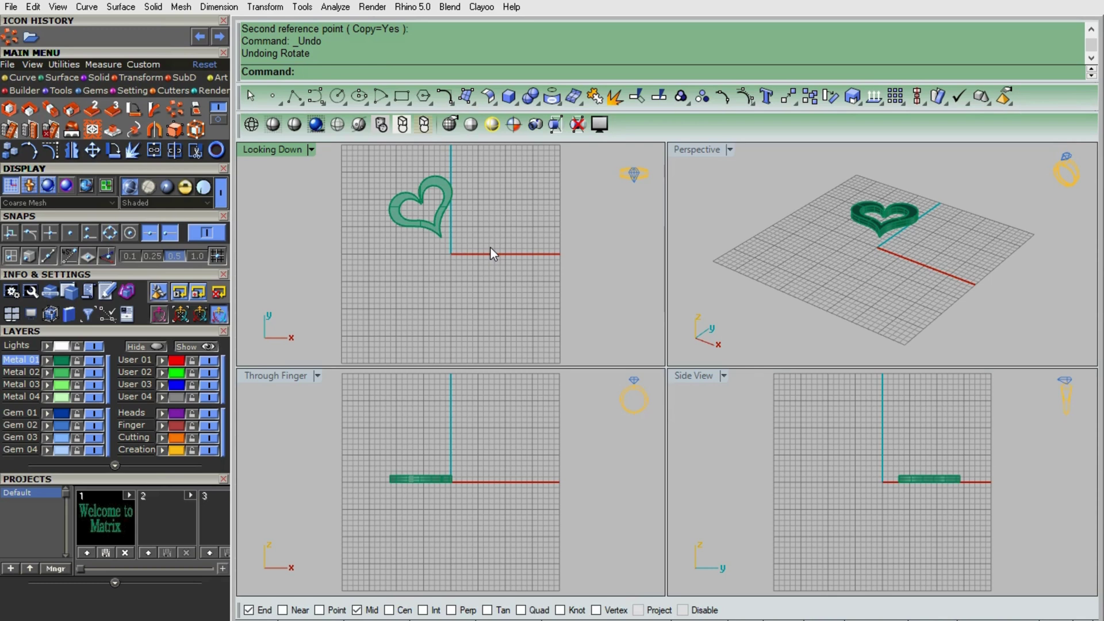
pyautogui.hotkey('ctrl', 'z')
pyautogui.hotkey('ctrl', 'z')
pyautogui.hotkey('ctrl', 'z')
pyautogui.hotkey('ctrl', 'z')
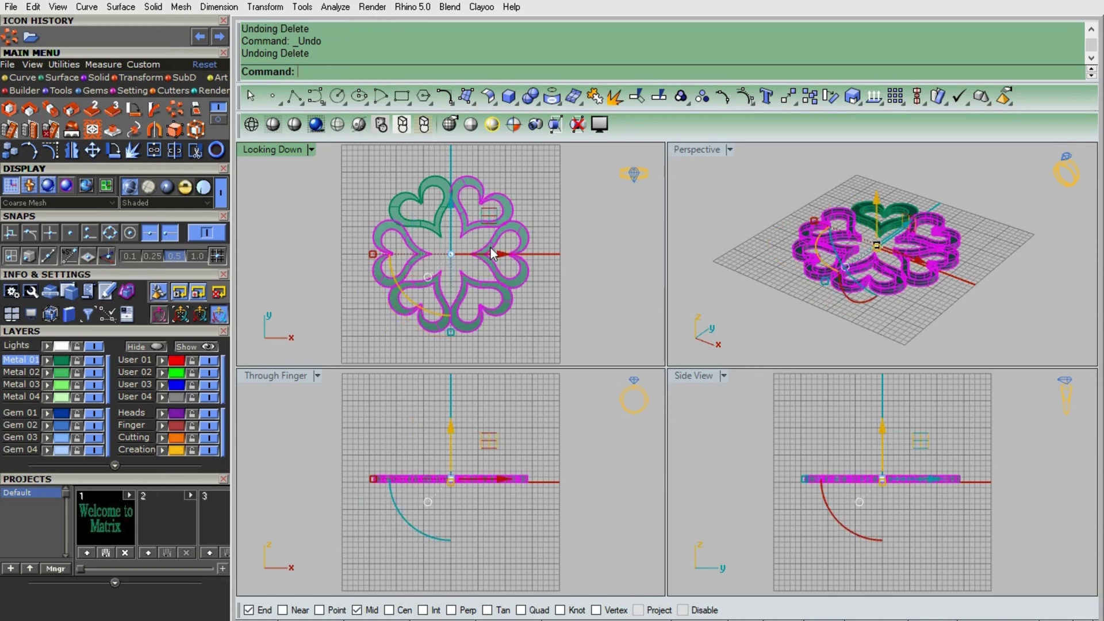
pyautogui.click(574, 228)
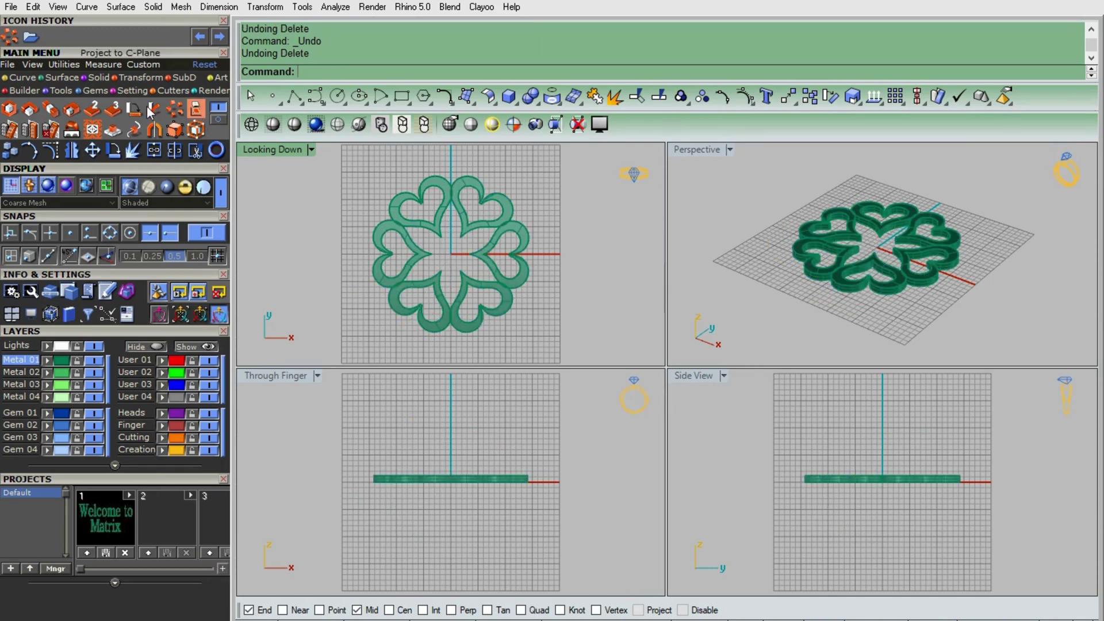
# Move the ring of six hearts with Vertical=No from a base point near its centre to a free point in Side View
pyautogui.write('Move')
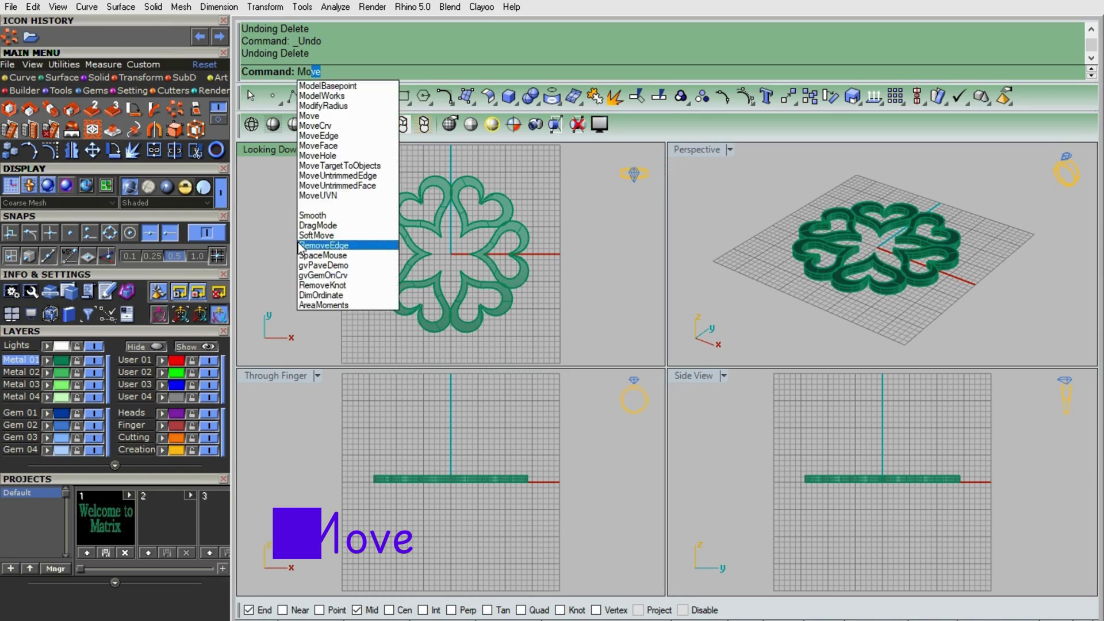
pyautogui.press('Return')
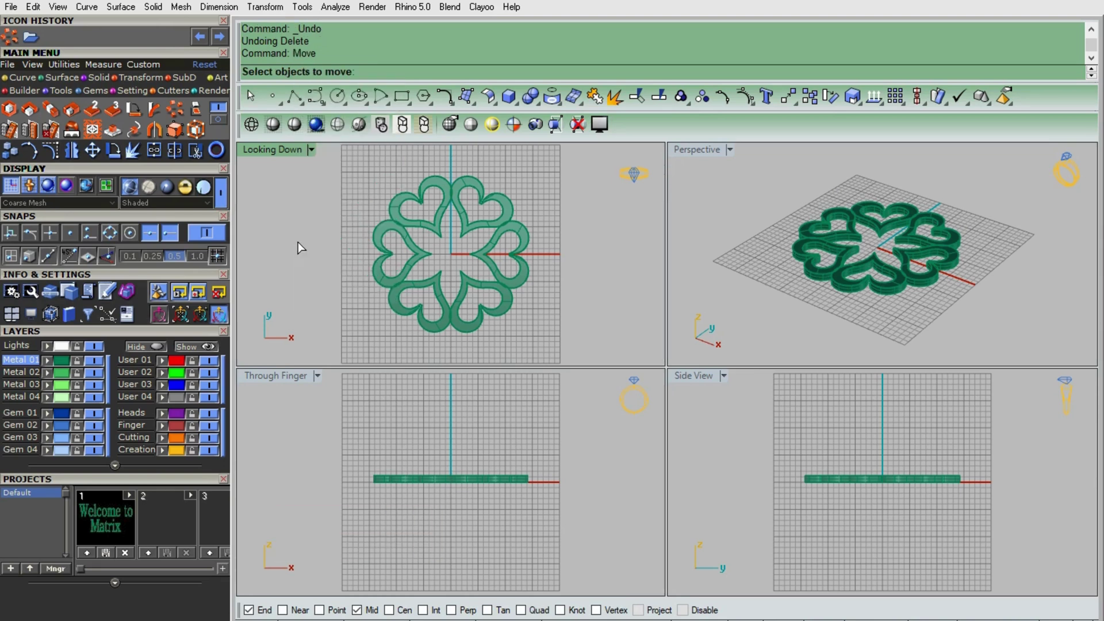
pyautogui.moveTo(357, 164); pyautogui.dragTo(563, 375)
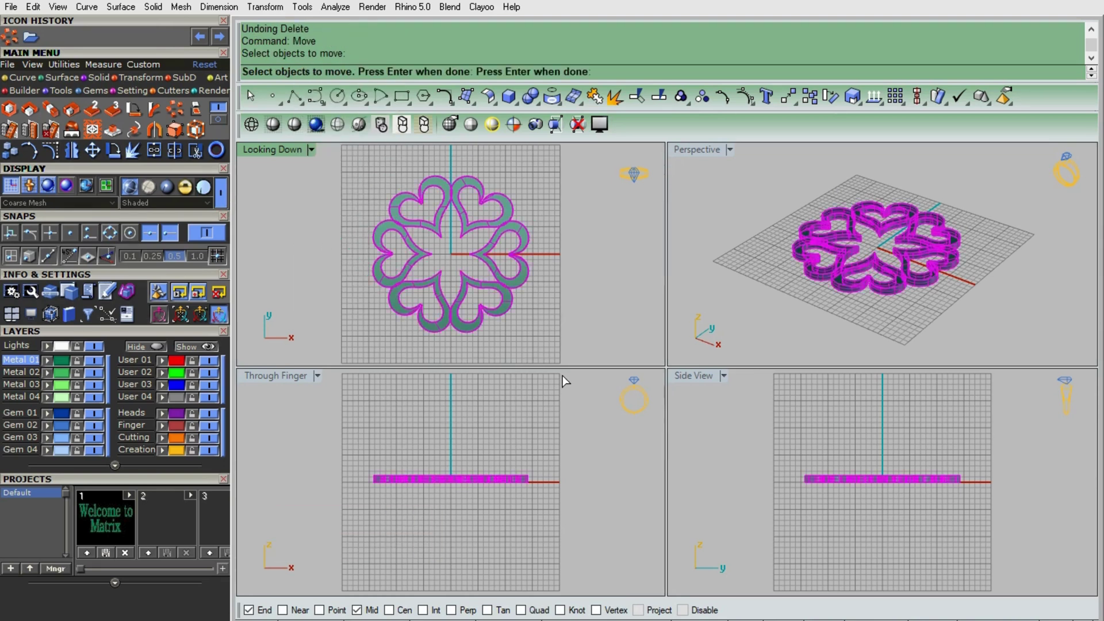
pyautogui.rightClick(724, 294)
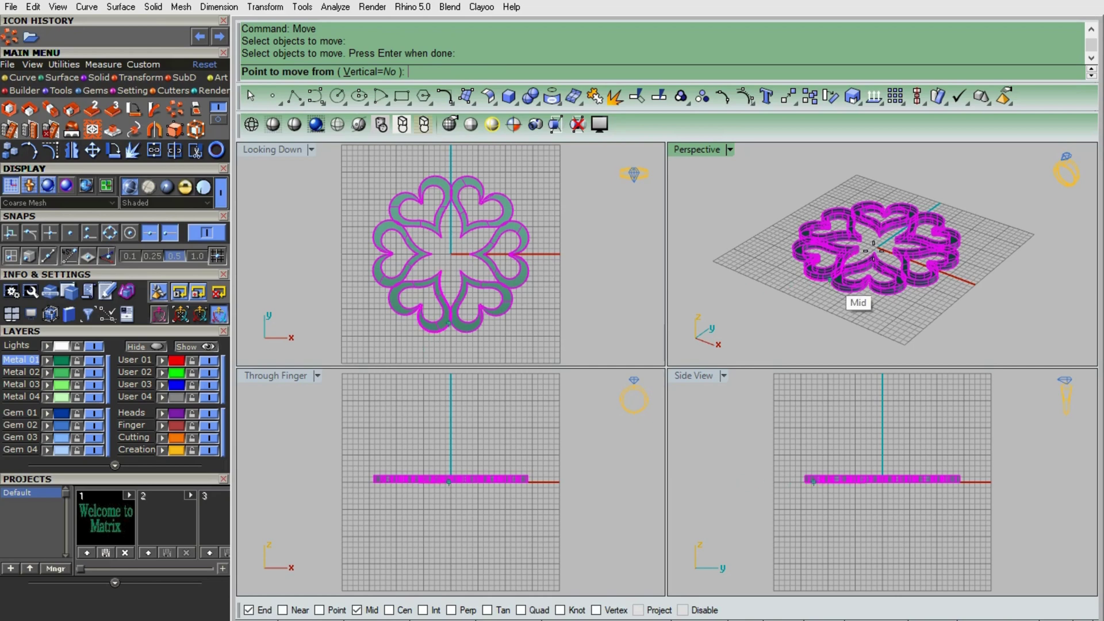
pyautogui.click(471, 253)
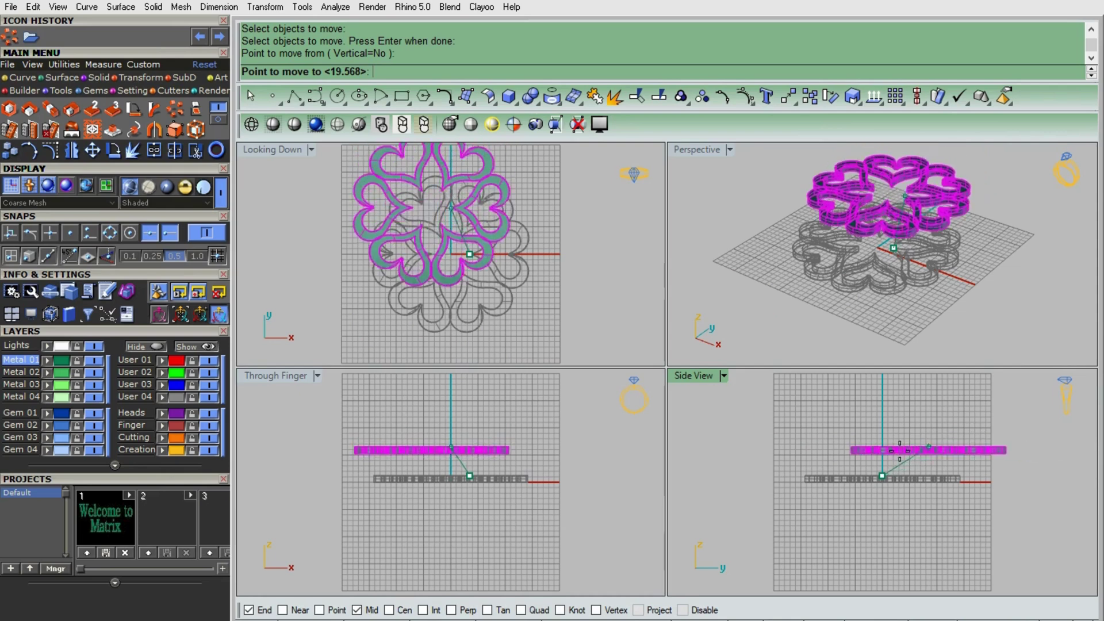
pyautogui.click(800, 452)
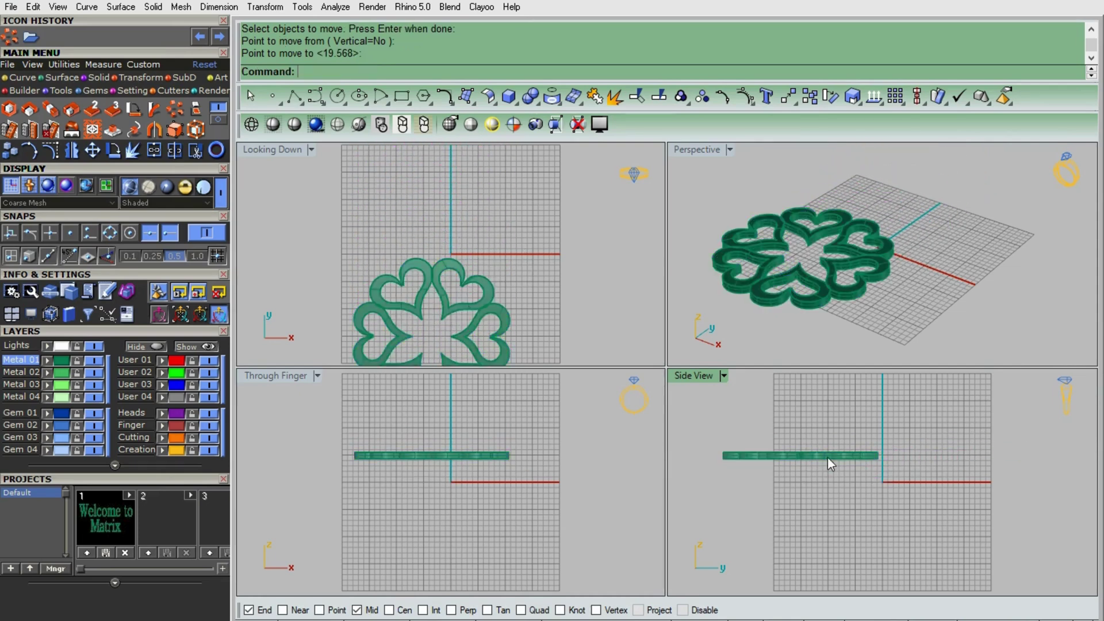
# Undo the free move of the heart ring and clear the selection
pyautogui.click(1013, 293)
pyautogui.hotkey('ctrl', 'z')
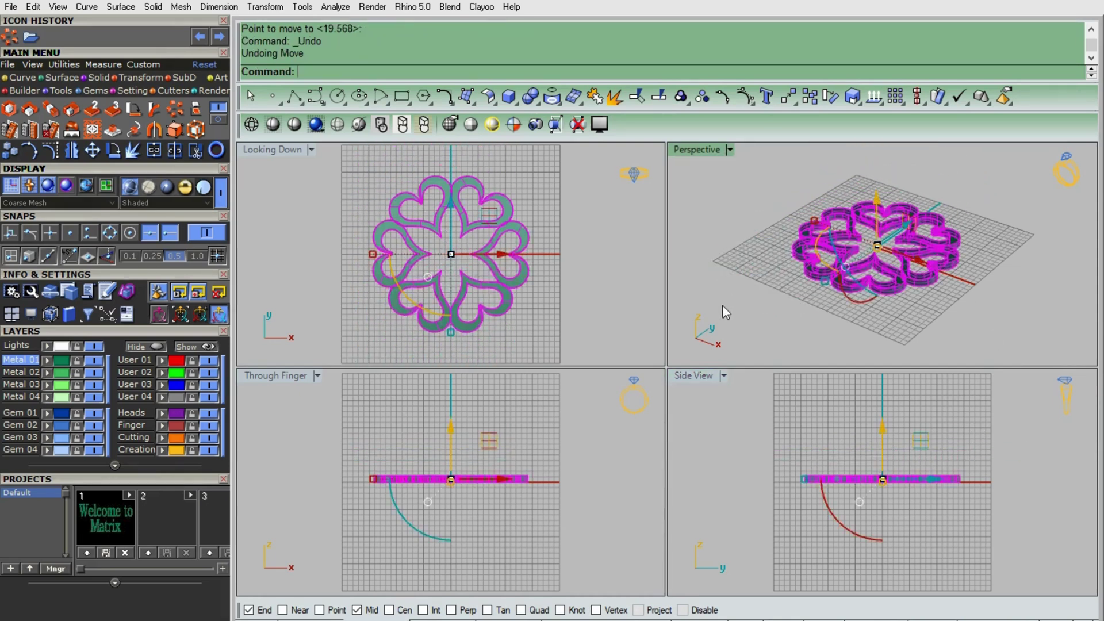
pyautogui.click(613, 244)
# Select the whole heart ring and move it with Vertical=Yes, picking both points along the vertical axis in Side View
pyautogui.moveTo(392, 345); pyautogui.dragTo(344, 351)
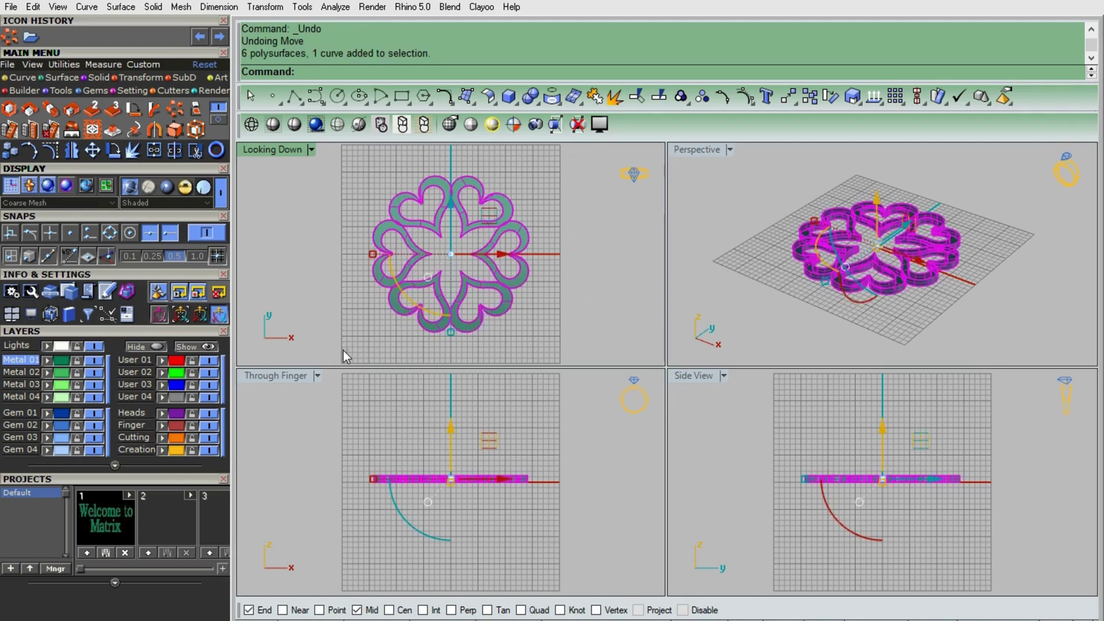
pyautogui.write('ove')
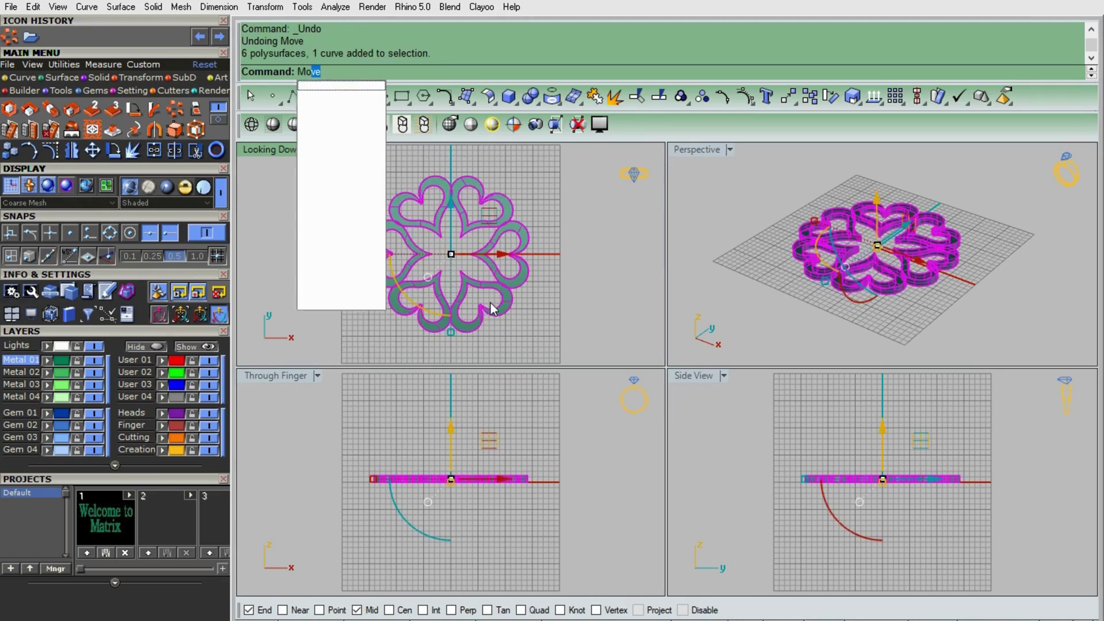
pyautogui.press('Return')
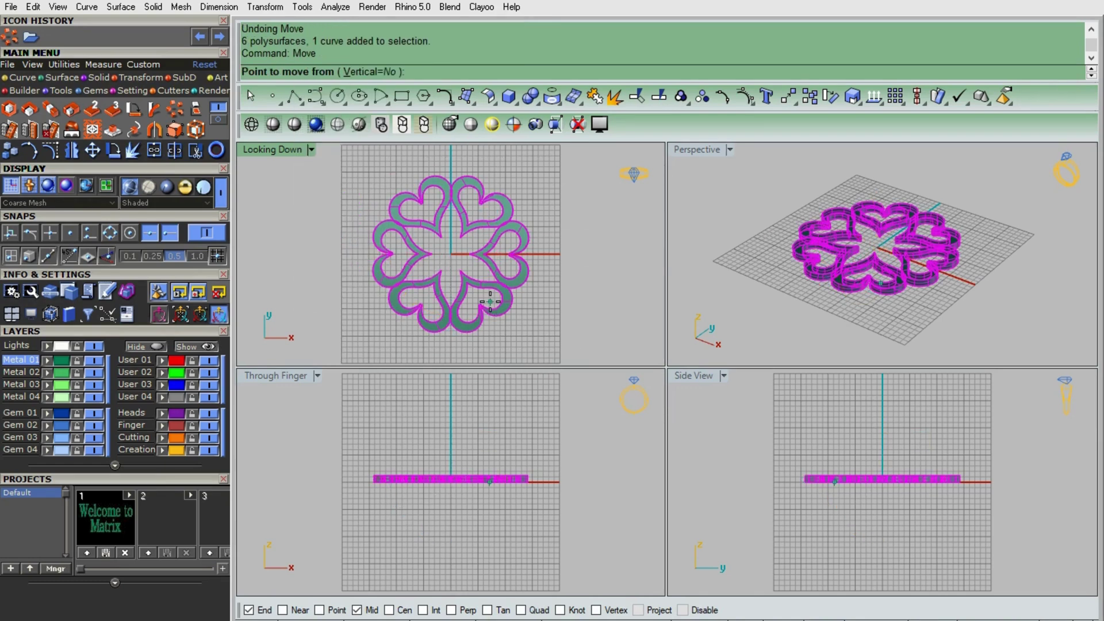
pyautogui.click(398, 72)
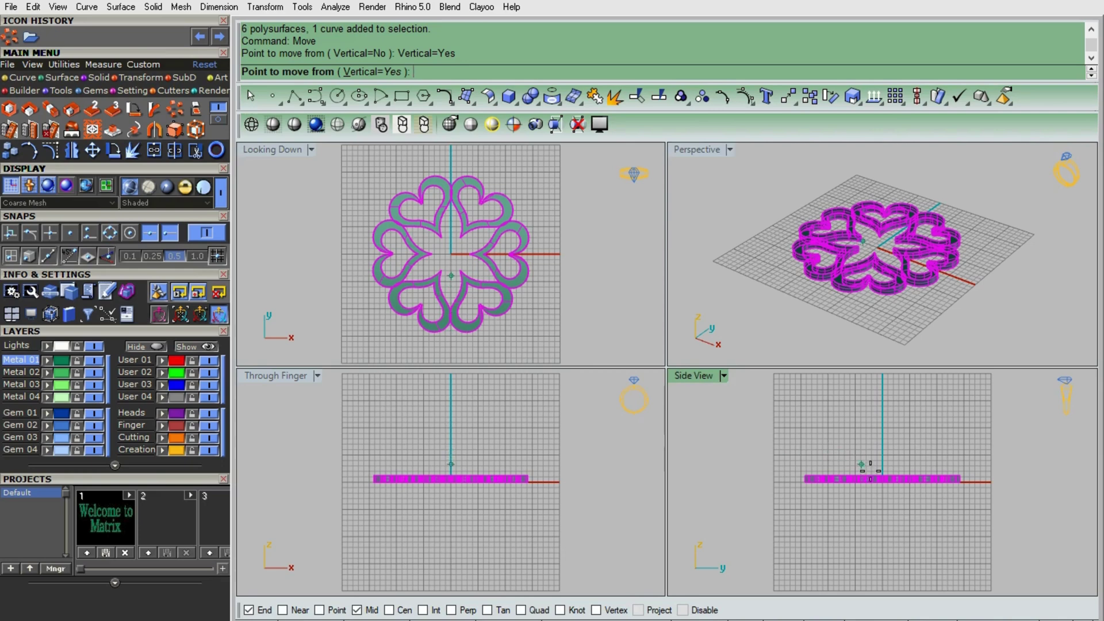
pyautogui.click(883, 477)
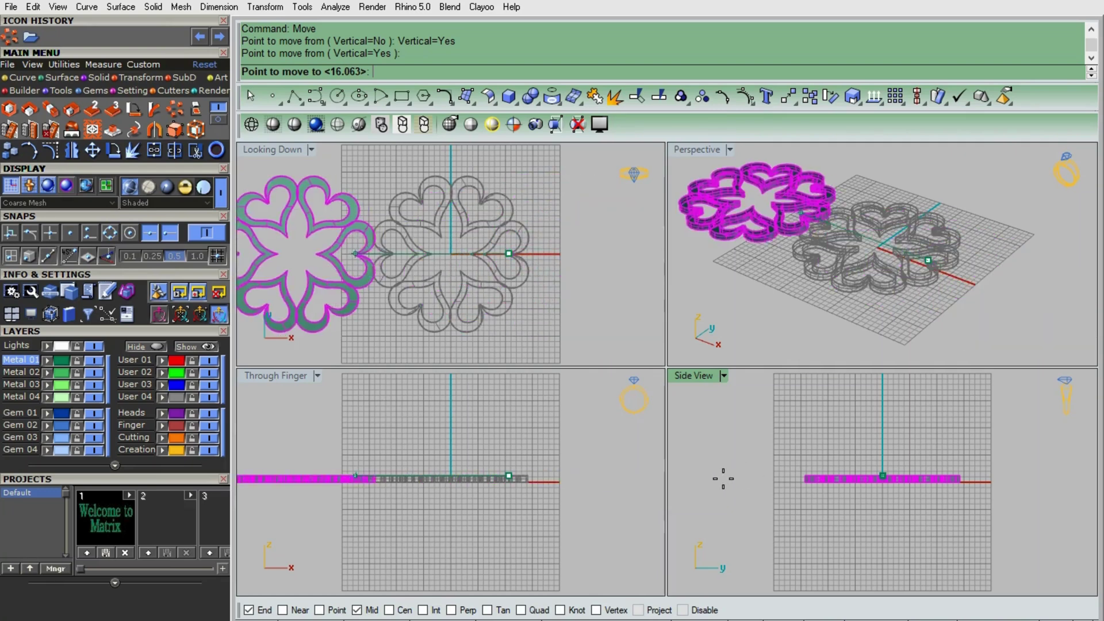
pyautogui.click(883, 467)
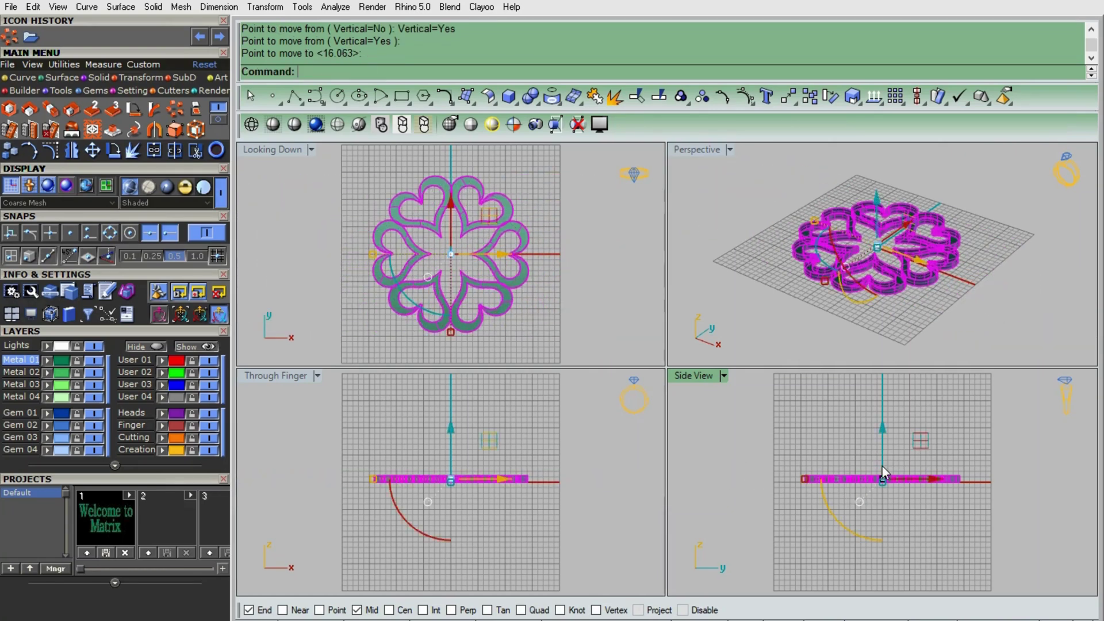
# Maximize the Perspective view and try to move the heart ring with Vertical=No from a point near its centre
pyautogui.doubleClick(692, 151)
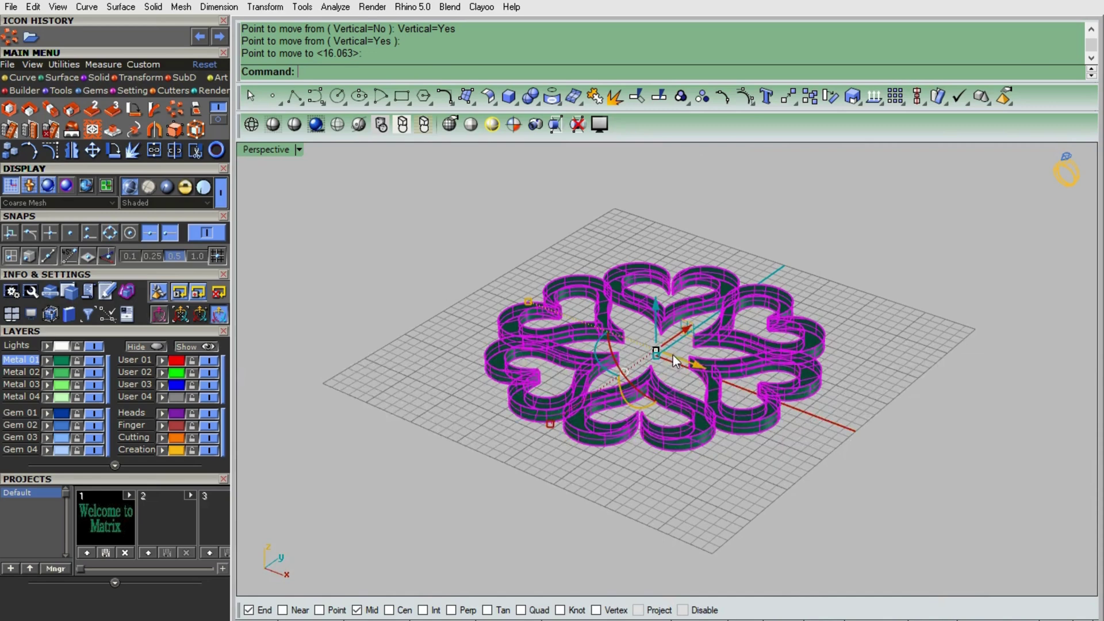
pyautogui.press('Return')
pyautogui.click(689, 361)
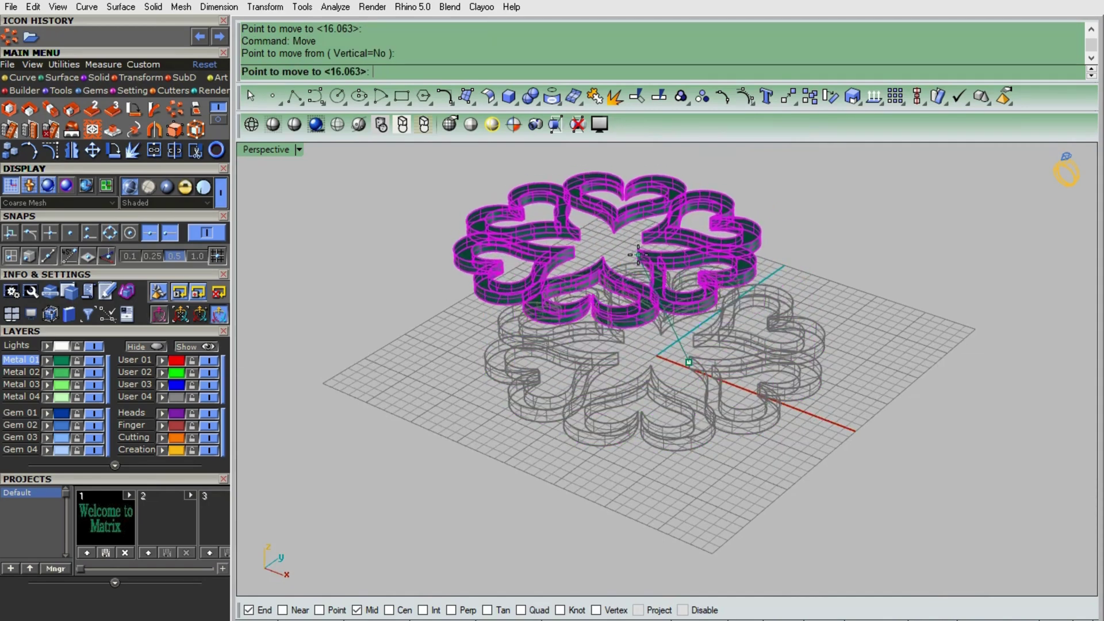
pyautogui.press('Escape')
# Try a vertical move of the heart ring with Vertical=Yes, using a heart's inner tip as the base point
pyautogui.press('Return')
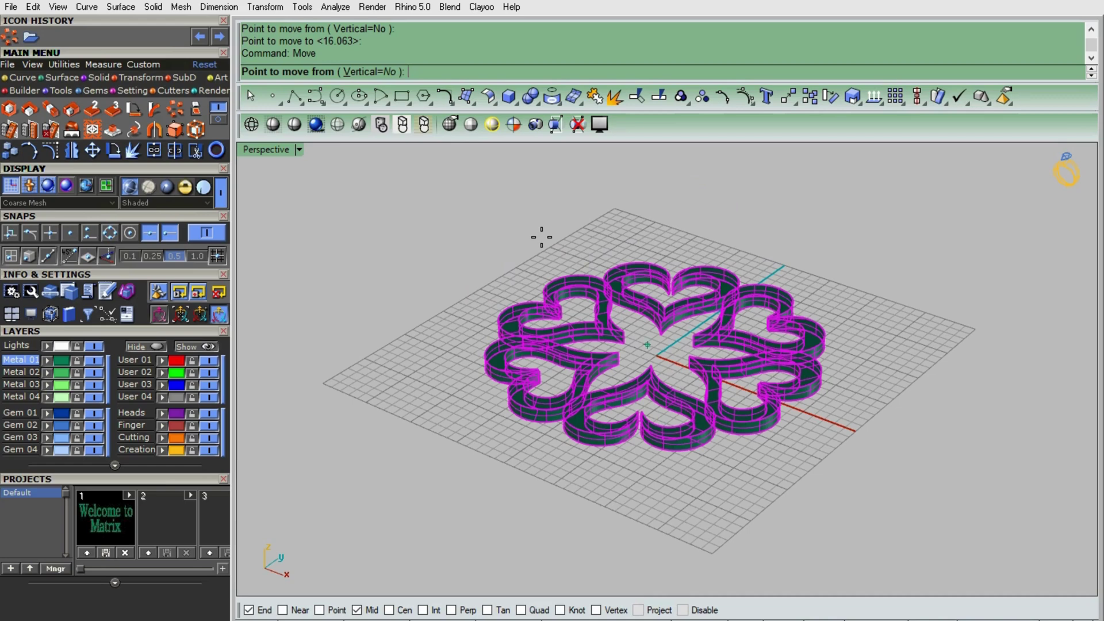
pyautogui.click(375, 71)
pyautogui.click(692, 356)
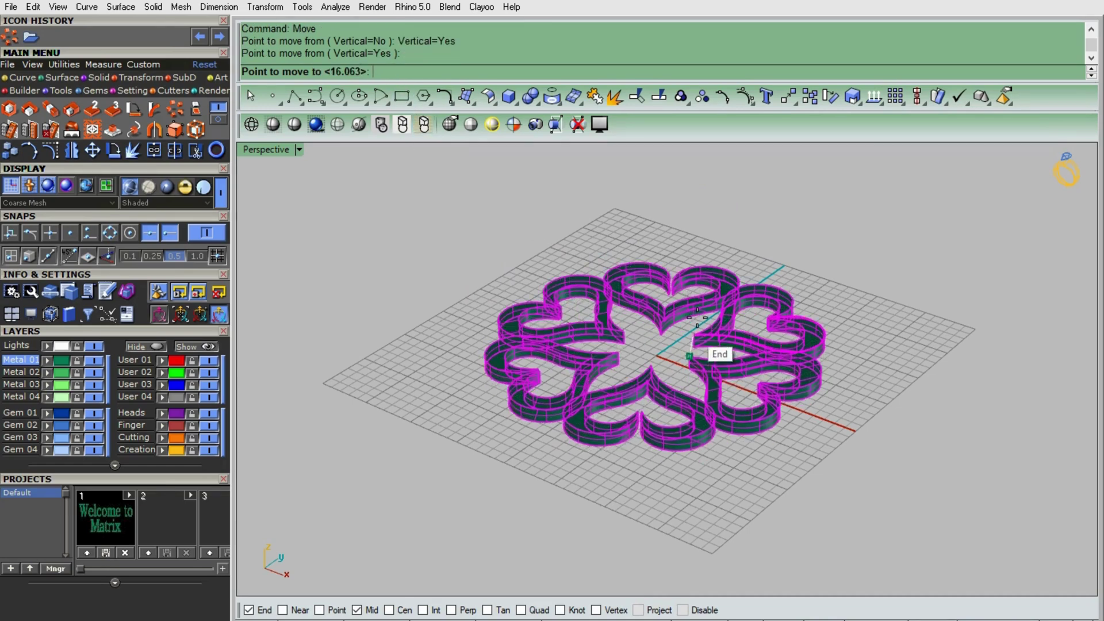
pyautogui.scroll(-4, 690, 259)
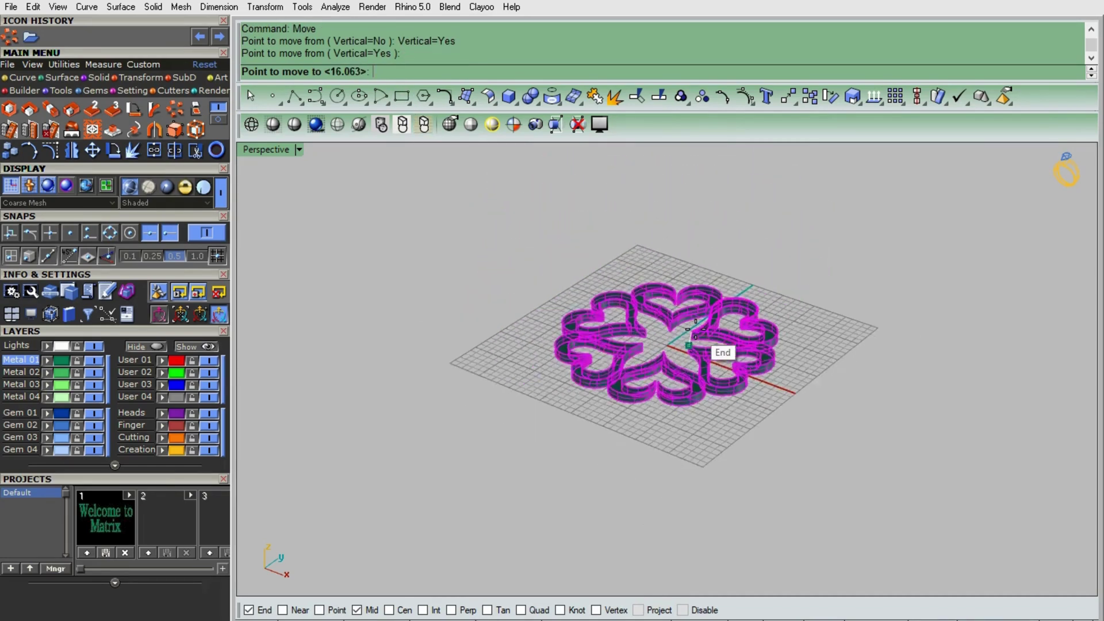
pyautogui.doubleClick(281, 151)
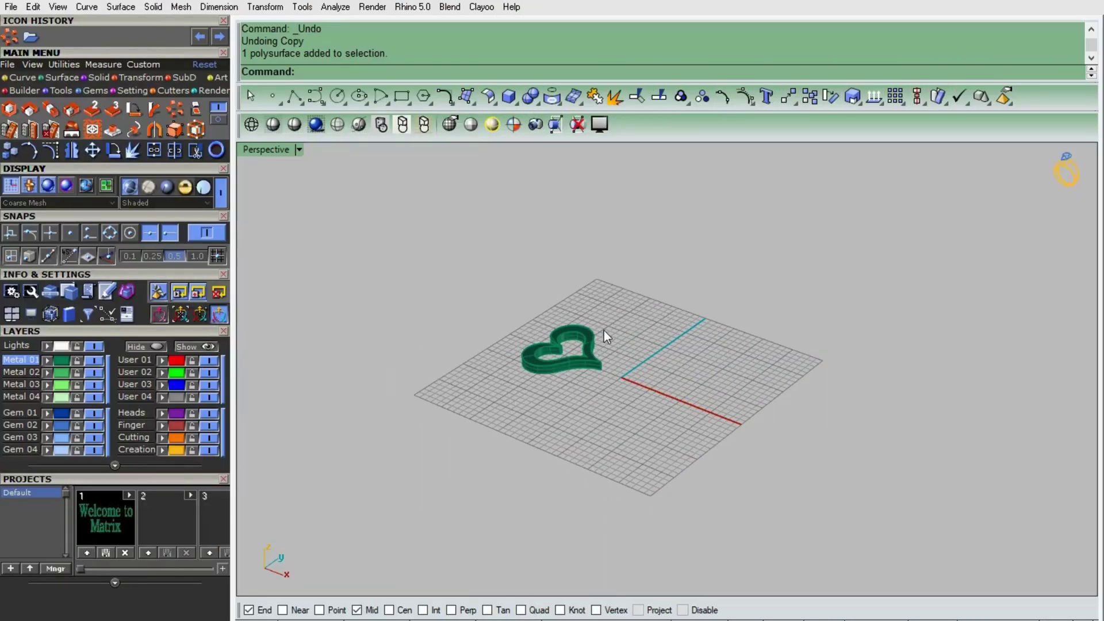
# Copy the single heart with the InPlace option, shift the selected heart off its duplicate along the gumball's red axis, and clear the selection
pyautogui.scroll(3, 643, 364)
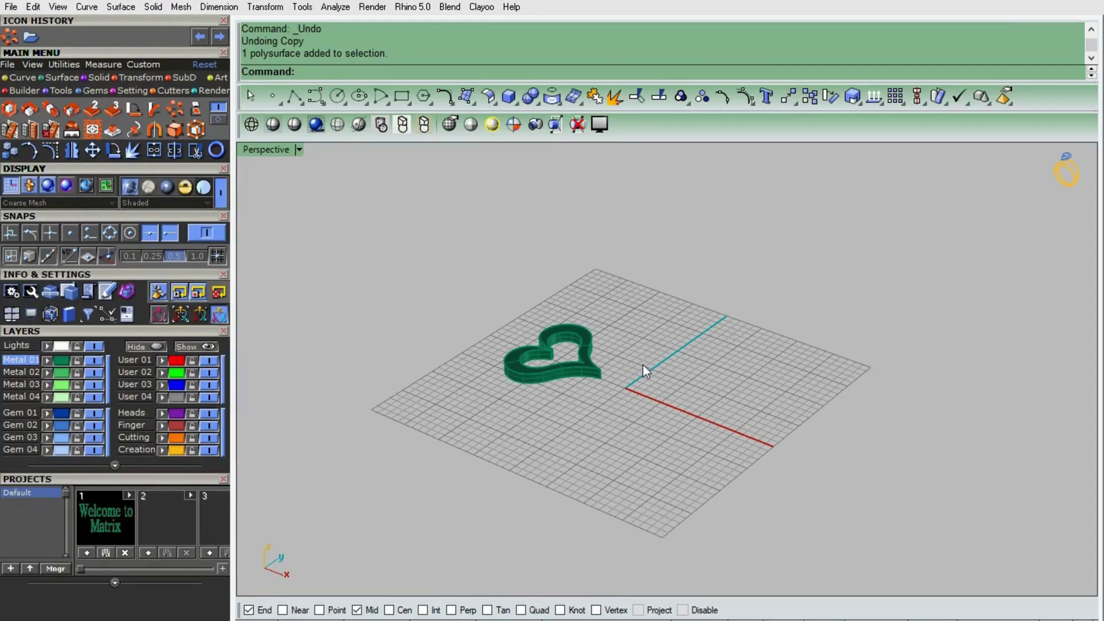
pyautogui.rightClick(653, 384)
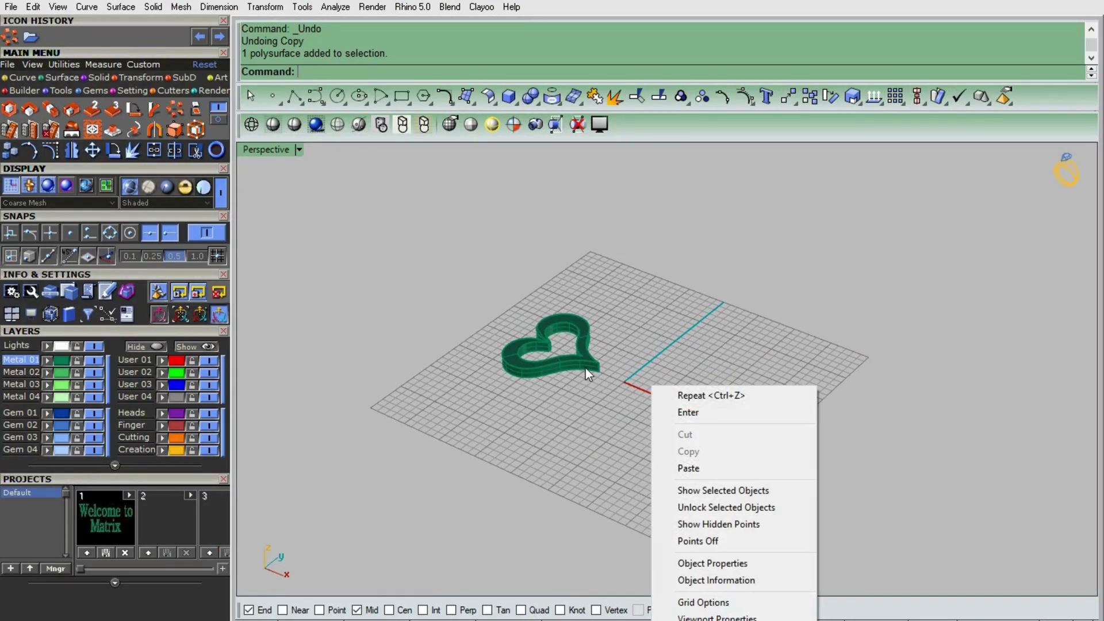
pyautogui.click(744, 307)
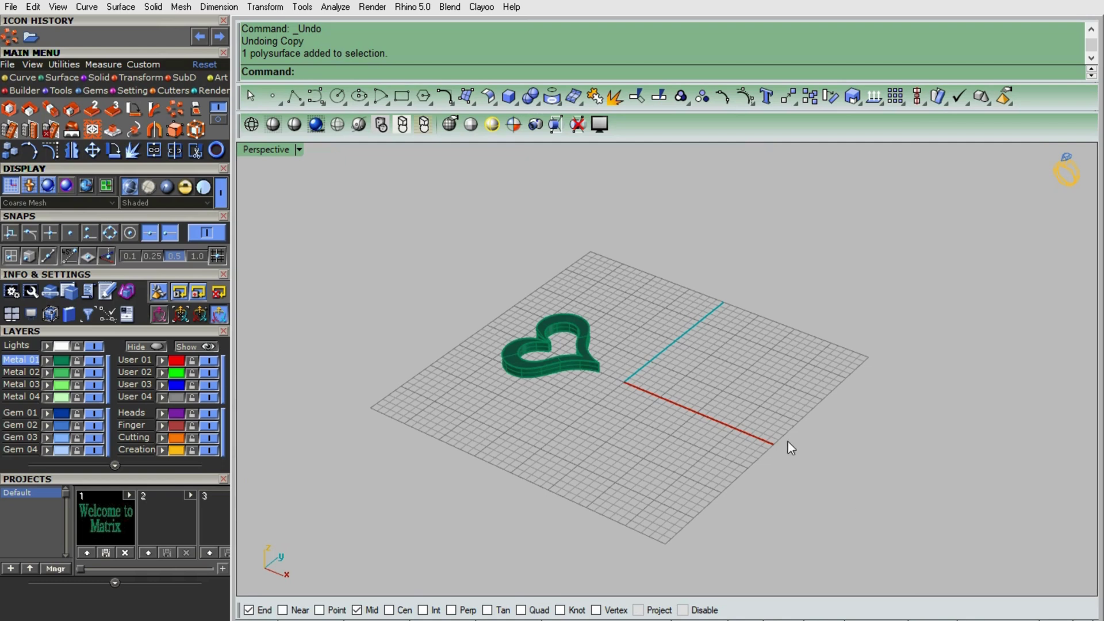
pyautogui.click(589, 368)
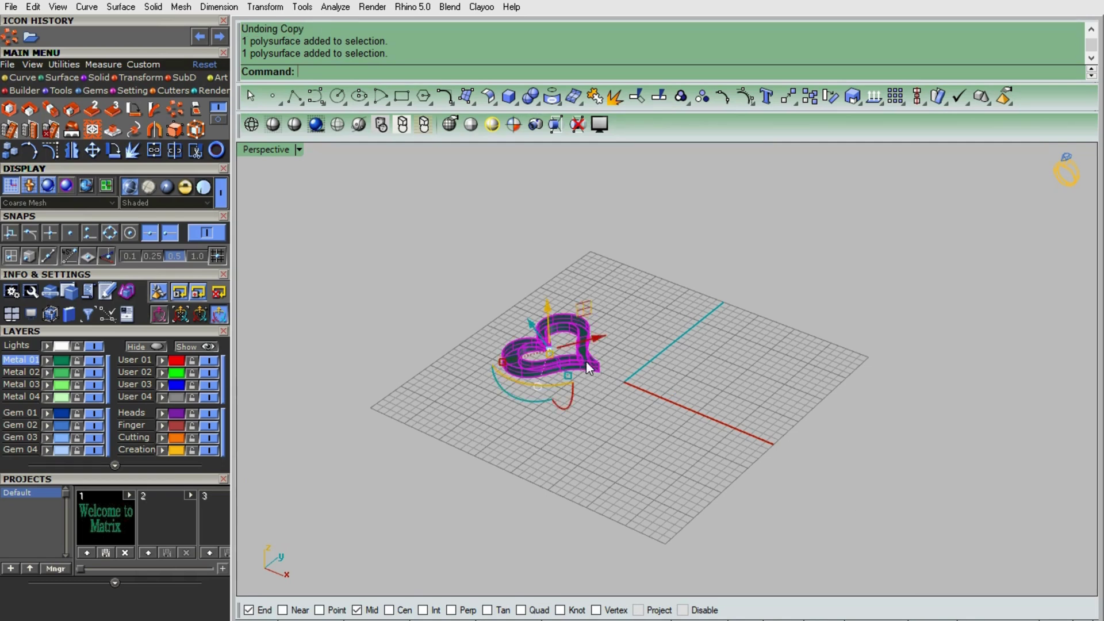
pyautogui.click(11, 150)
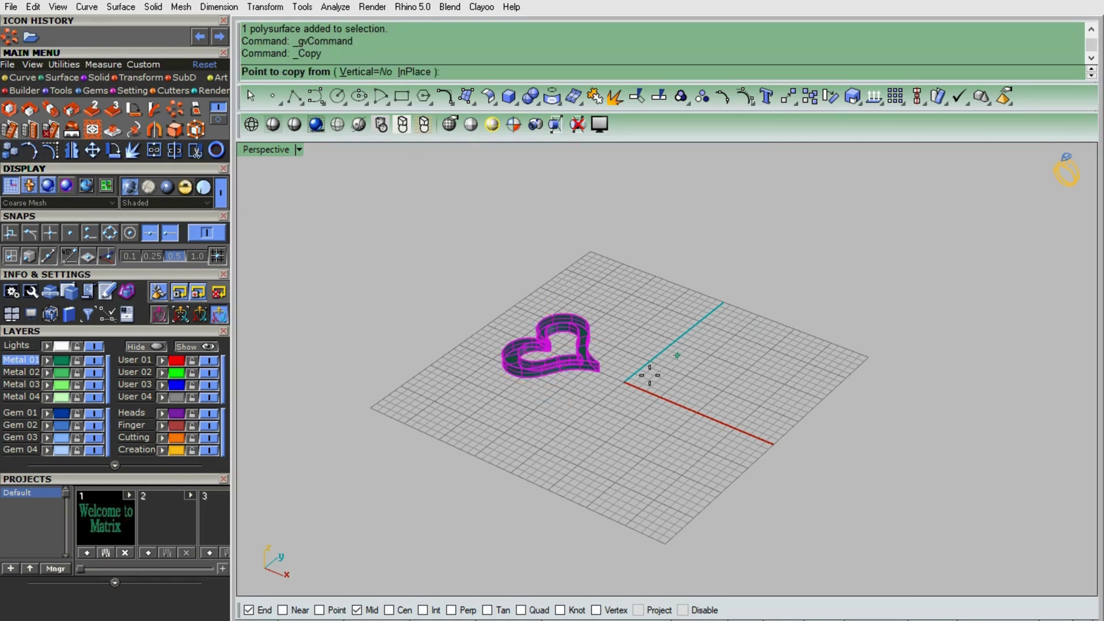
pyautogui.click(414, 71)
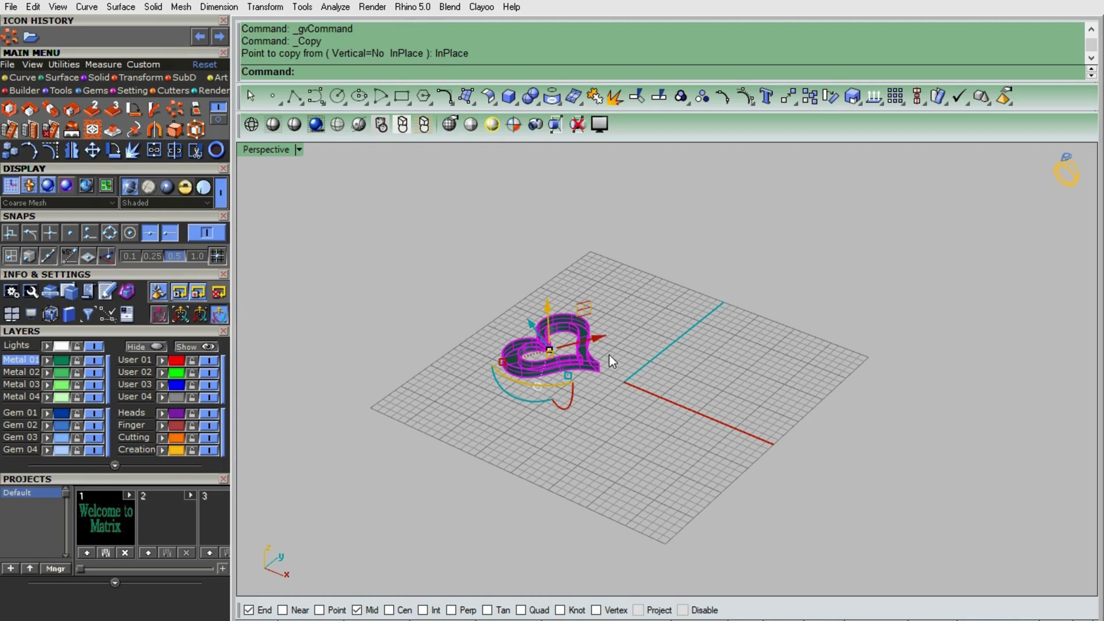
pyautogui.moveTo(602, 340); pyautogui.dragTo(708, 311)
pyautogui.click(787, 367)
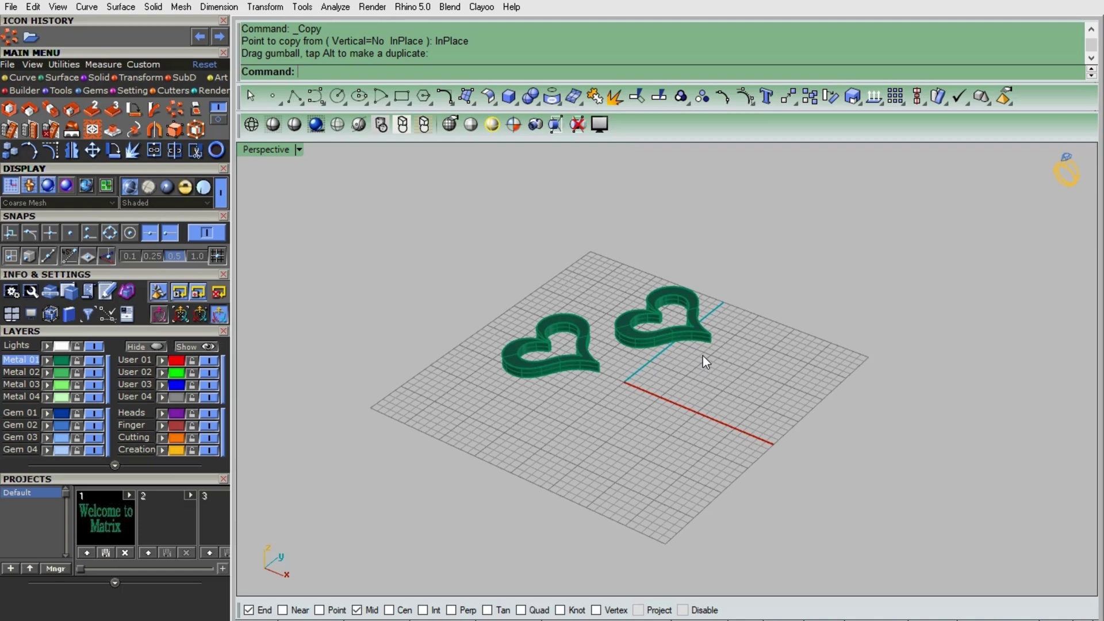
# Undo the gumball shift and the in-place copy of the heart, and clear the selection
pyautogui.hotkey('ctrl', 'z')
pyautogui.hotkey('ctrl', 'z')
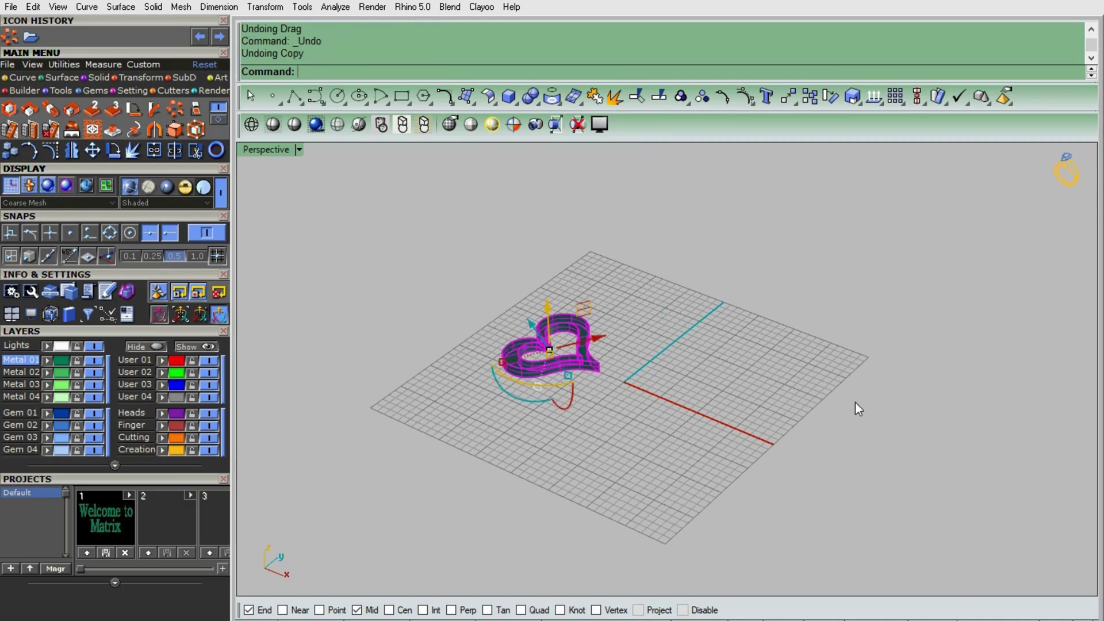
pyautogui.click(858, 409)
# Copy the heart with Vertical=Yes from its pointed tip, placing two copies above it and two below it
pyautogui.click(581, 358)
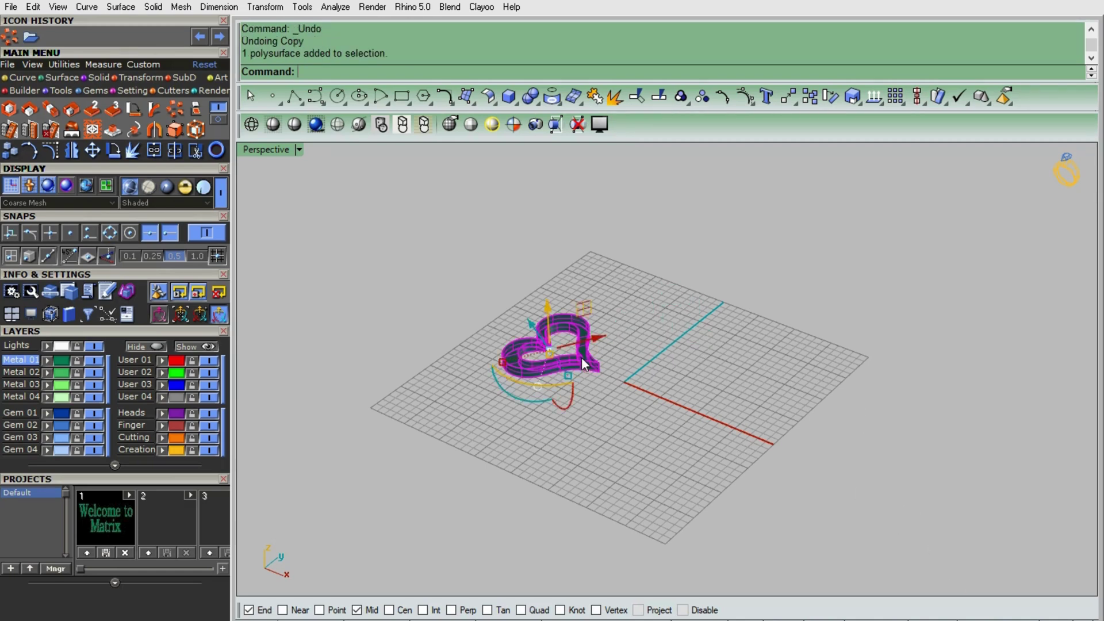
pyautogui.click(11, 151)
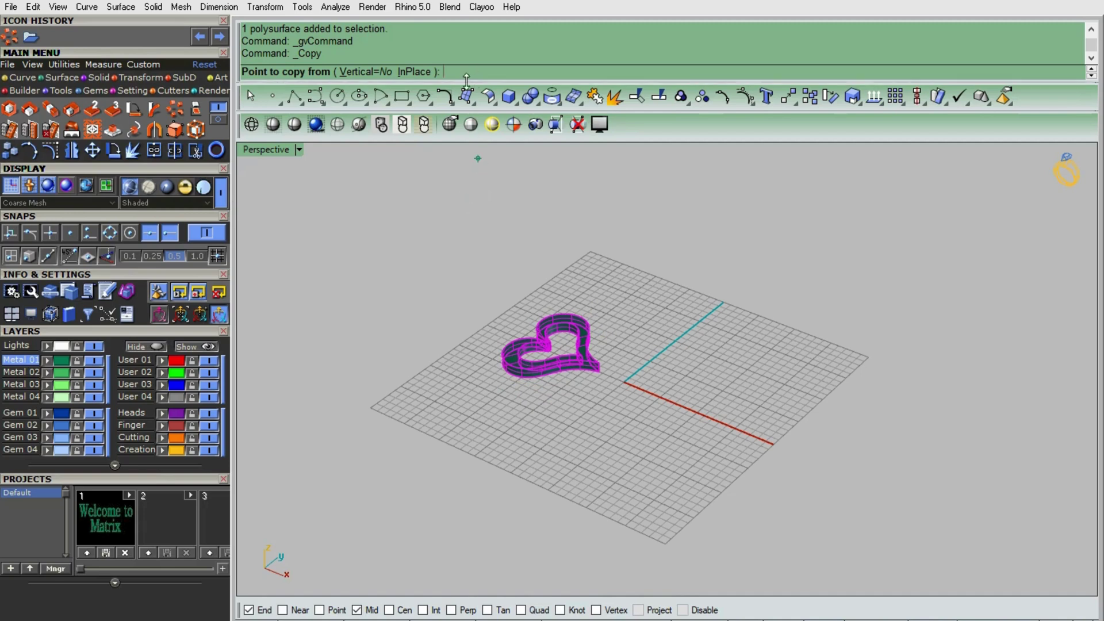
pyautogui.click(368, 72)
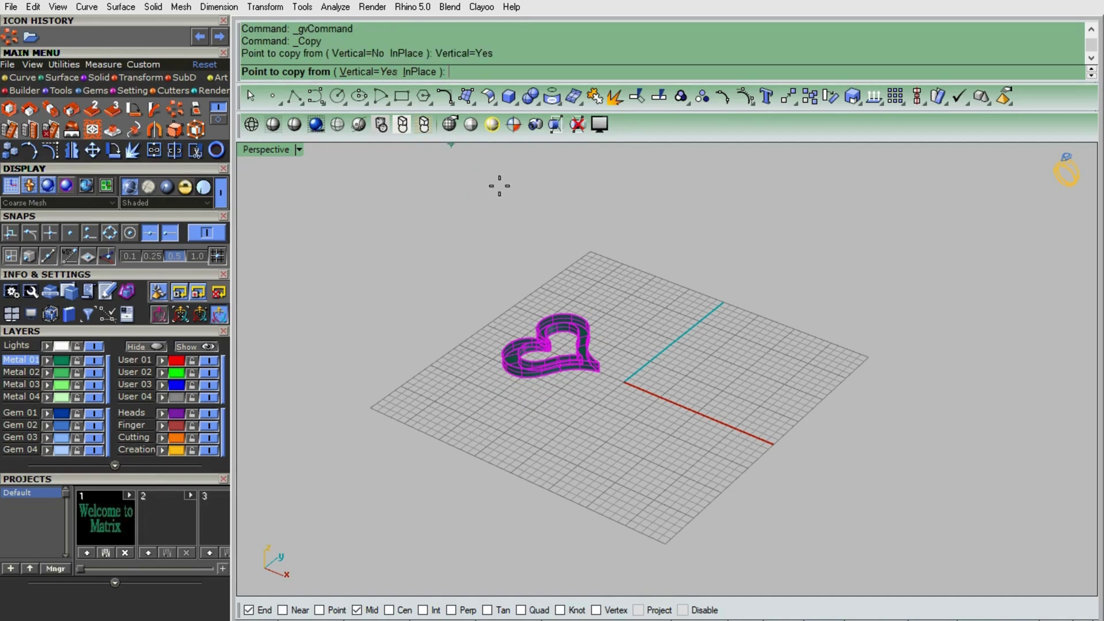
pyautogui.click(599, 363)
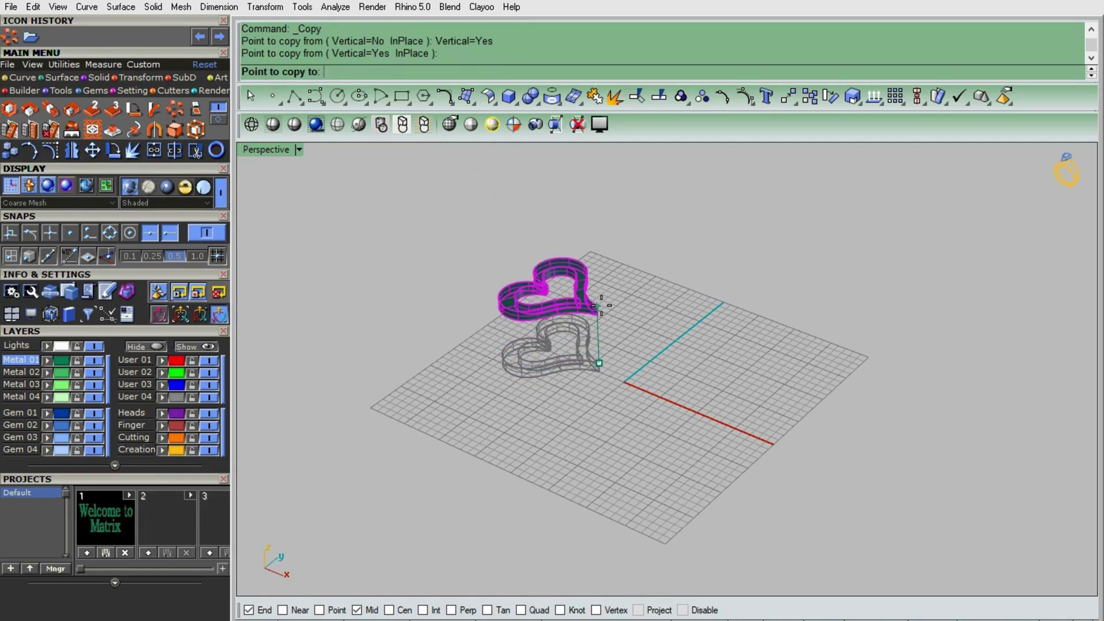
pyautogui.click(596, 303)
pyautogui.click(596, 231)
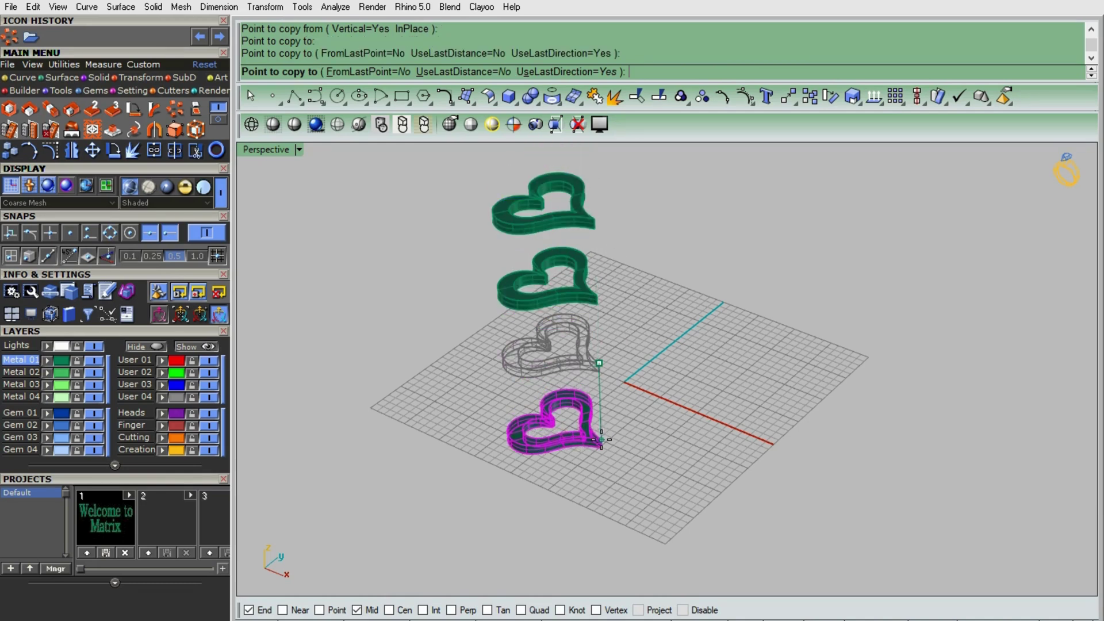
pyautogui.click(601, 440)
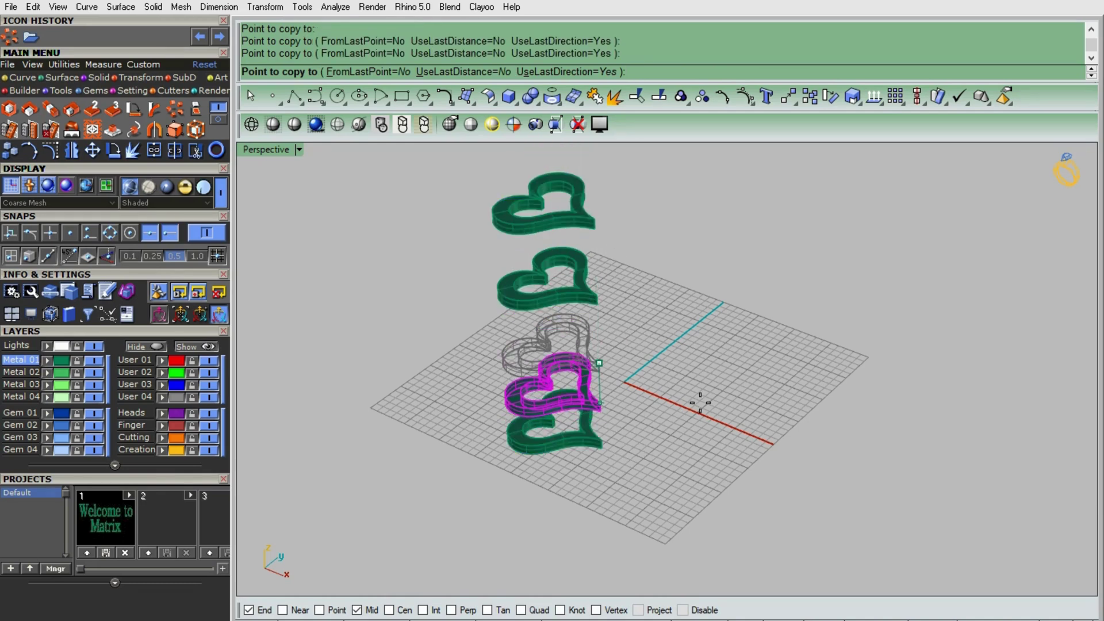
pyautogui.click(701, 402)
pyautogui.press('Return')
pyautogui.moveTo(700, 404); pyautogui.dragTo(673, 377, button='right')
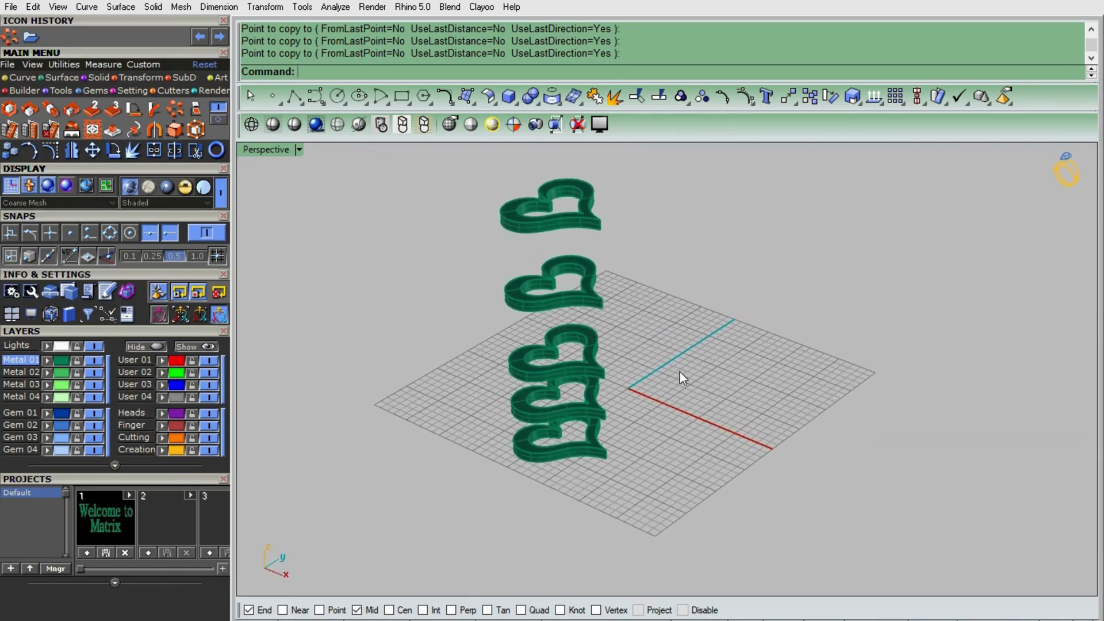
# Undo the freehand vertical copies and copy the heart from its pointed tip with Vertical=Yes at distances of 3, 6 and 9
pyautogui.hotkey('ctrl', 'z')
pyautogui.click(600, 367)
pyautogui.rightClick(600, 367)
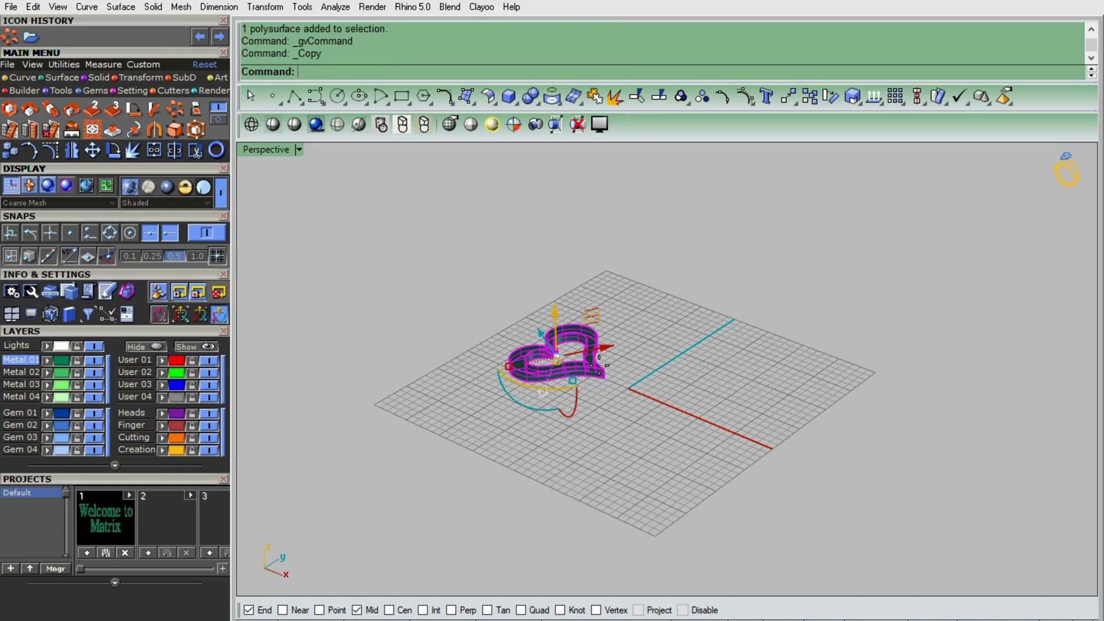
pyautogui.click(366, 72)
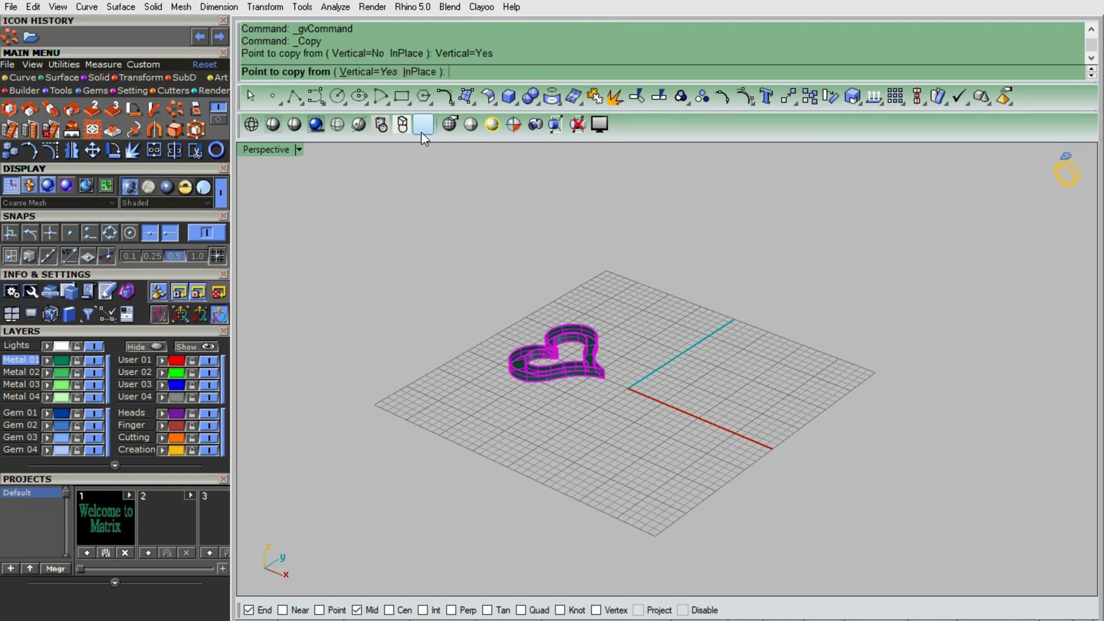
pyautogui.click(607, 370)
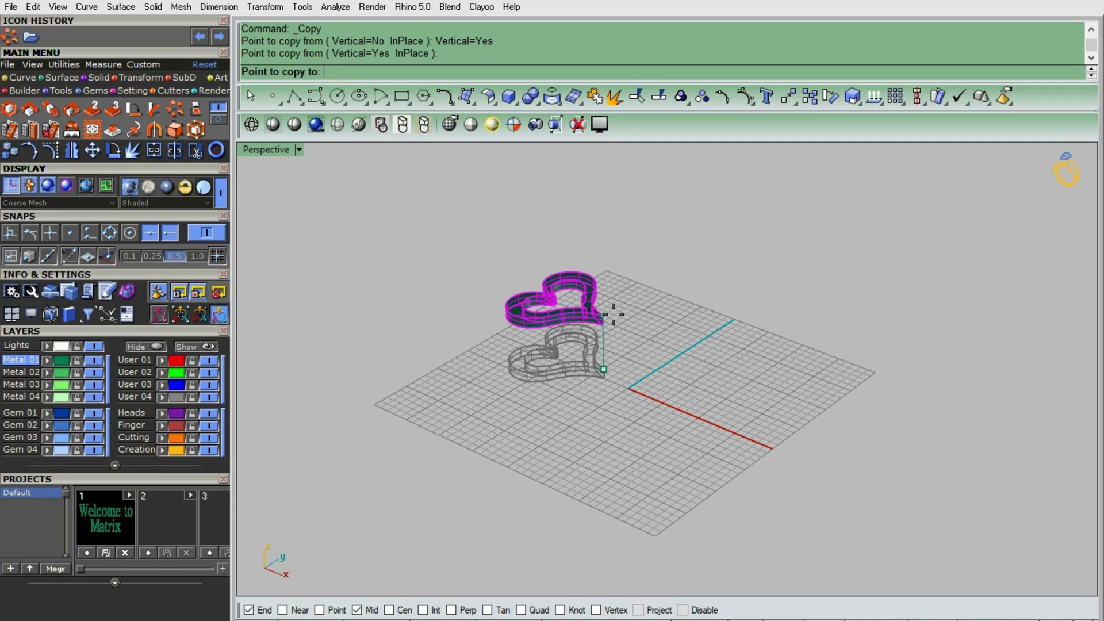
pyautogui.press('Return')
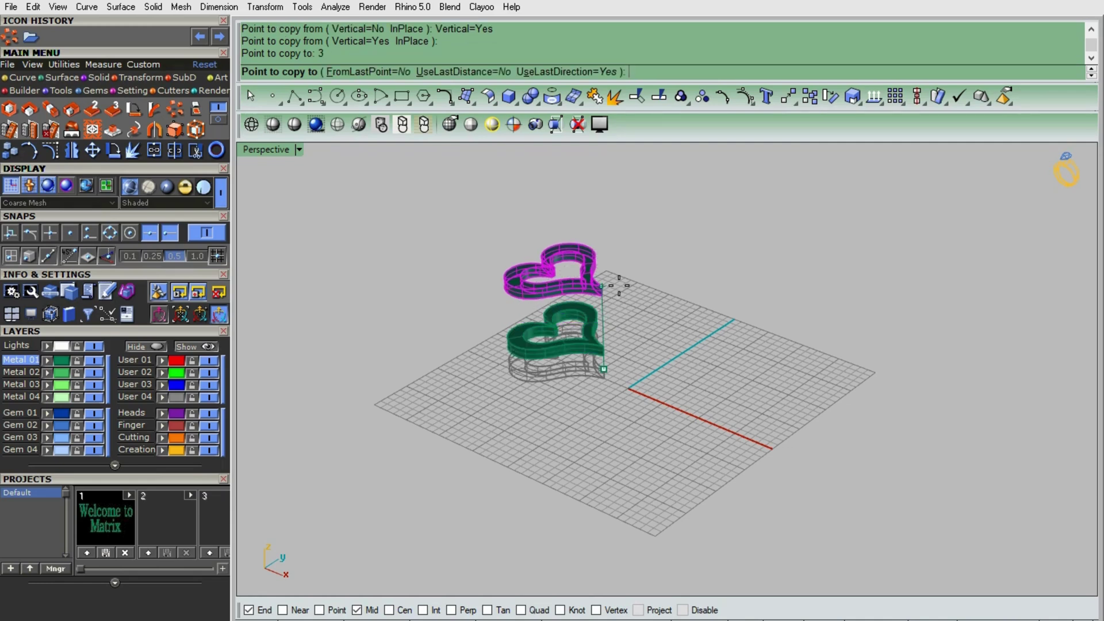
pyautogui.press('Return')
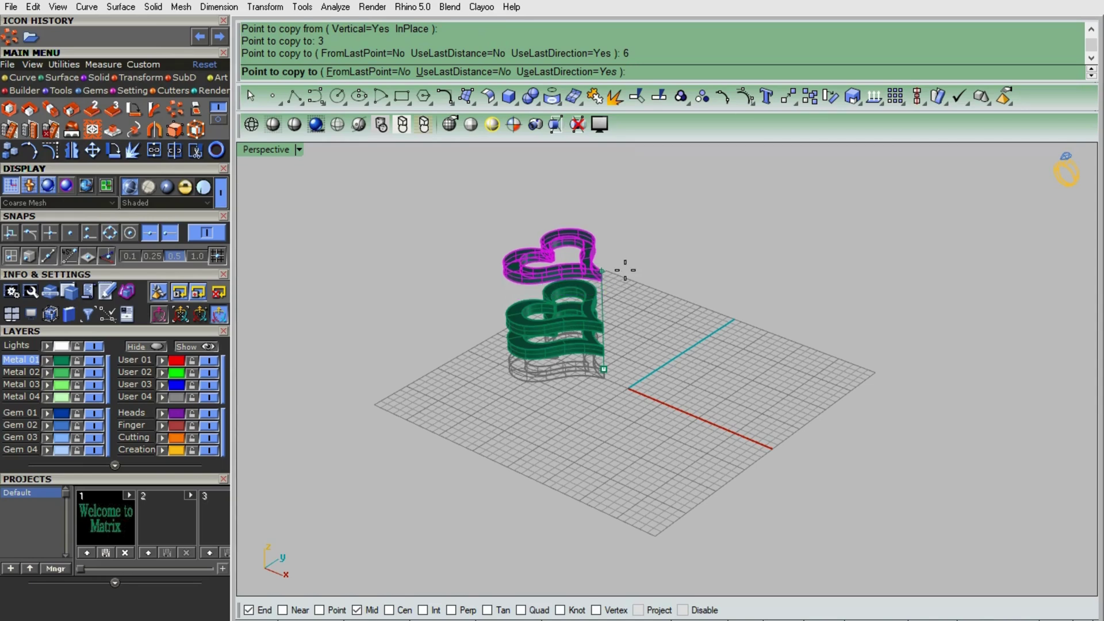
pyautogui.write('9')
pyautogui.press('Return')
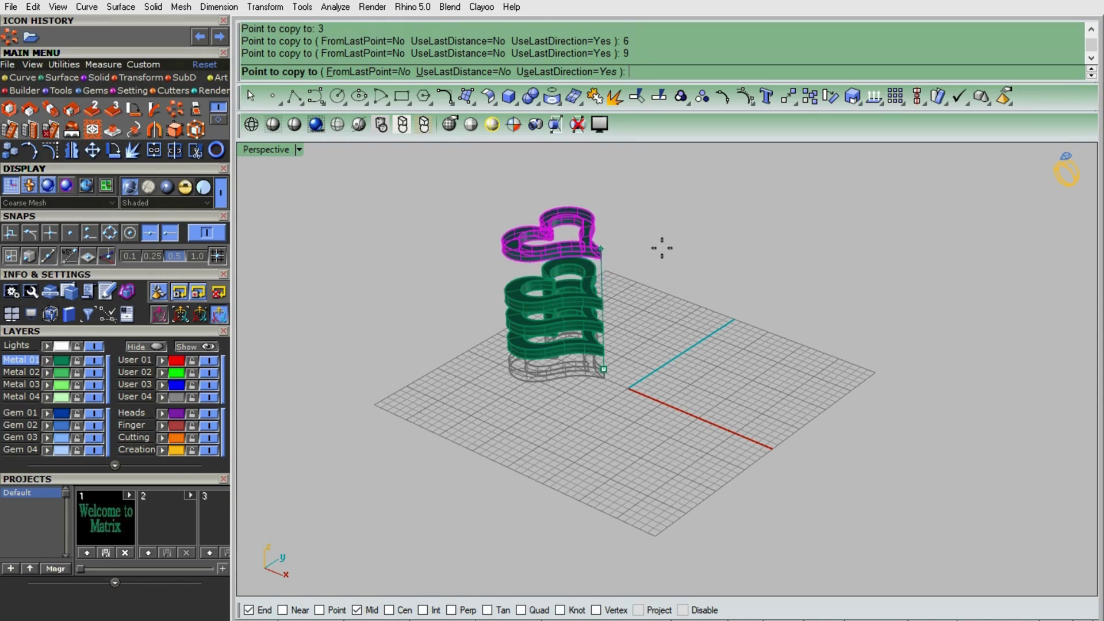
pyautogui.press('Return')
pyautogui.press('Escape')
# Examine the vertical stack of copied hearts from several viewing distances
pyautogui.moveTo(665, 382); pyautogui.dragTo(626, 379, button='right')
pyautogui.scroll(5, 536, 281)
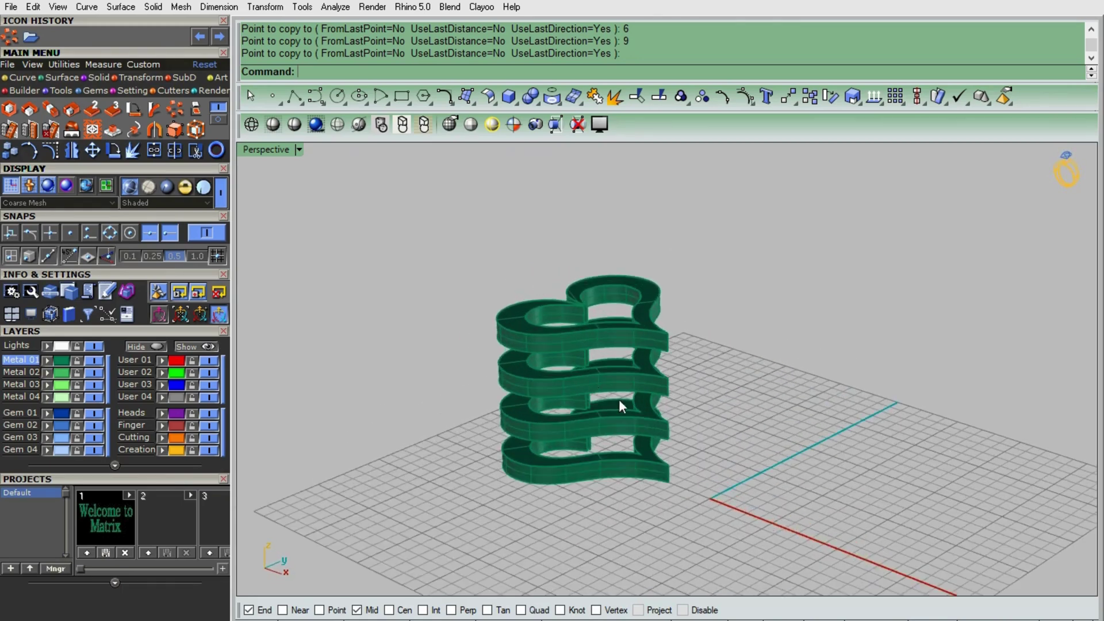
pyautogui.scroll(-3, 619, 399)
pyautogui.scroll(2, 751, 397)
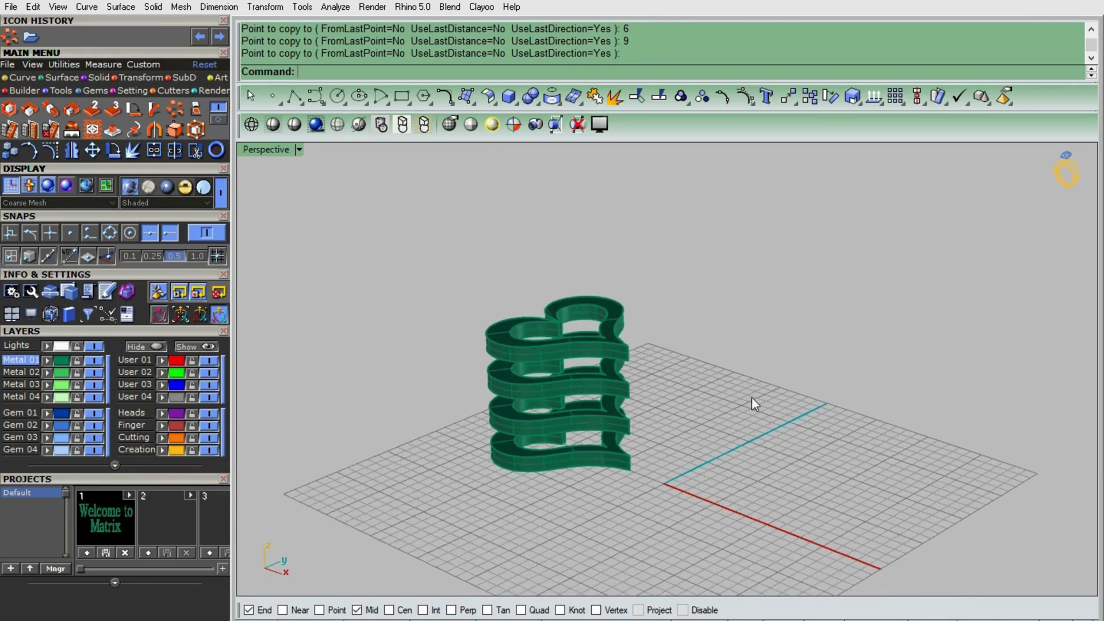
pyautogui.moveTo(751, 397); pyautogui.dragTo(753, 407, button='right')
pyautogui.scroll(-4, 578, 326)
pyautogui.scroll(-2, 578, 326)
pyautogui.scroll(2, 707, 365)
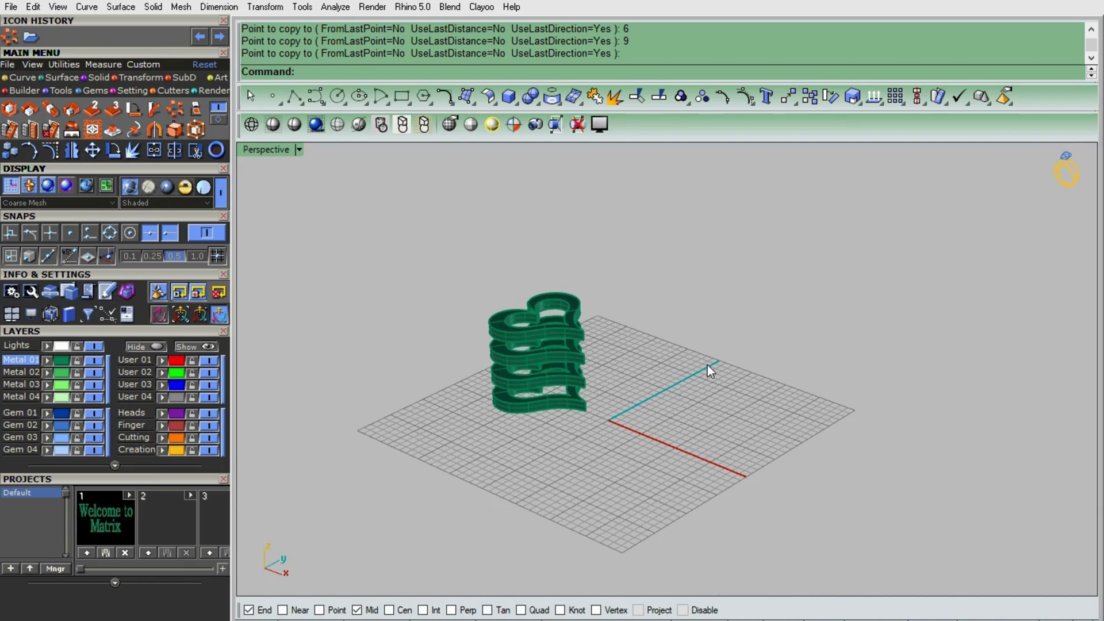
# Undo the stacked copies and copy the heart three times from its pointed tip, enabling FromLastPoint and UseLastDistance after the first copy
pyautogui.hotkey('ctrl', 'z')
pyautogui.click(581, 398)
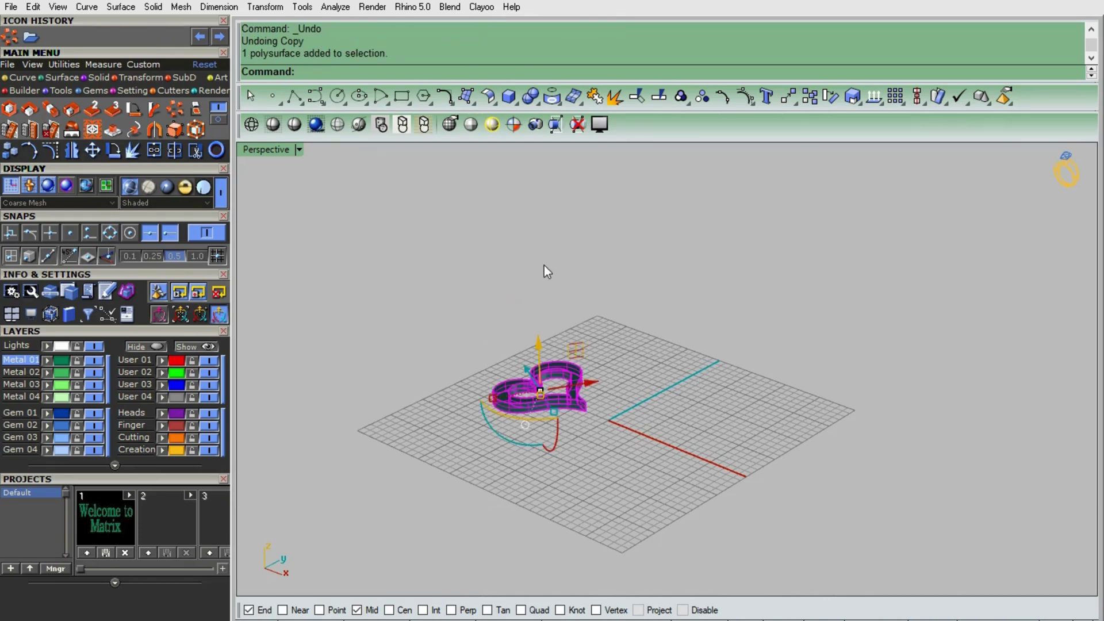
pyautogui.press('Return')
pyautogui.click(587, 411)
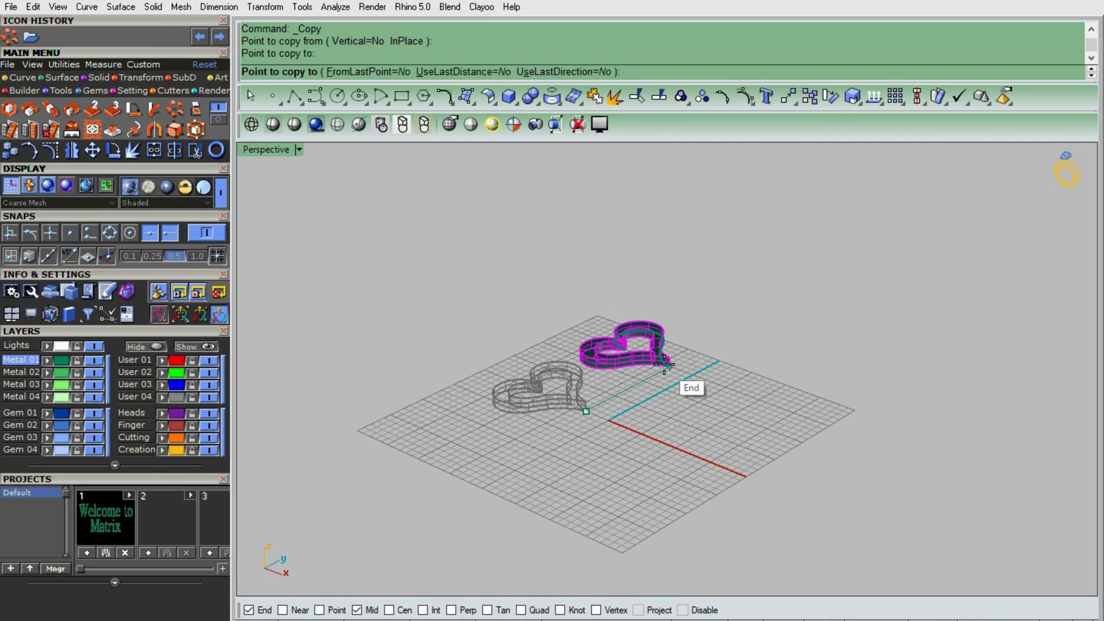
pyautogui.click(368, 71)
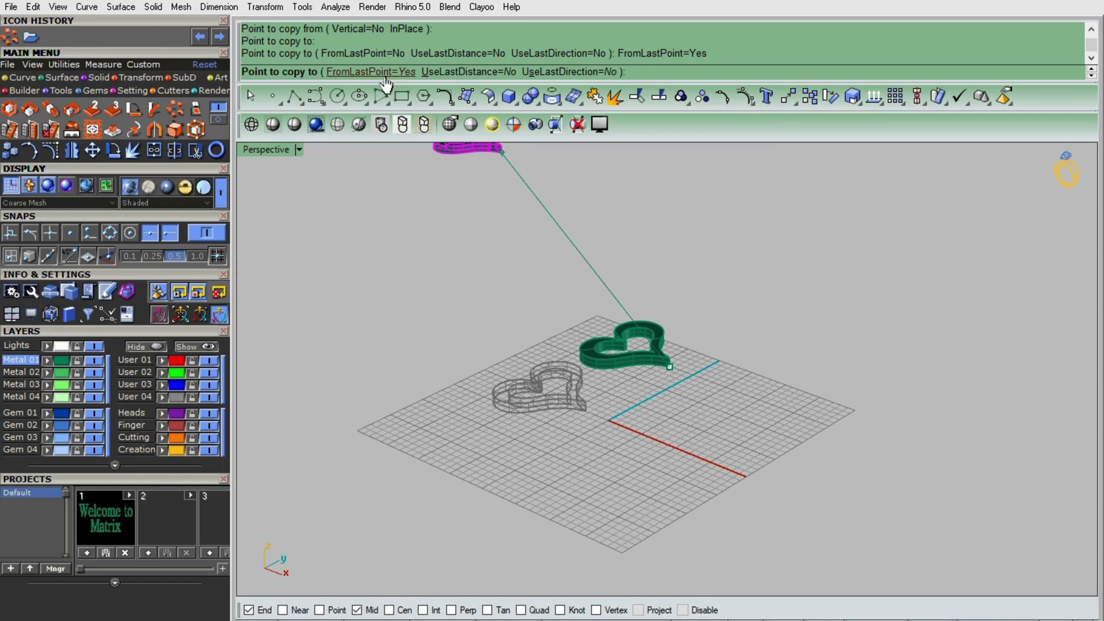
pyautogui.click(460, 72)
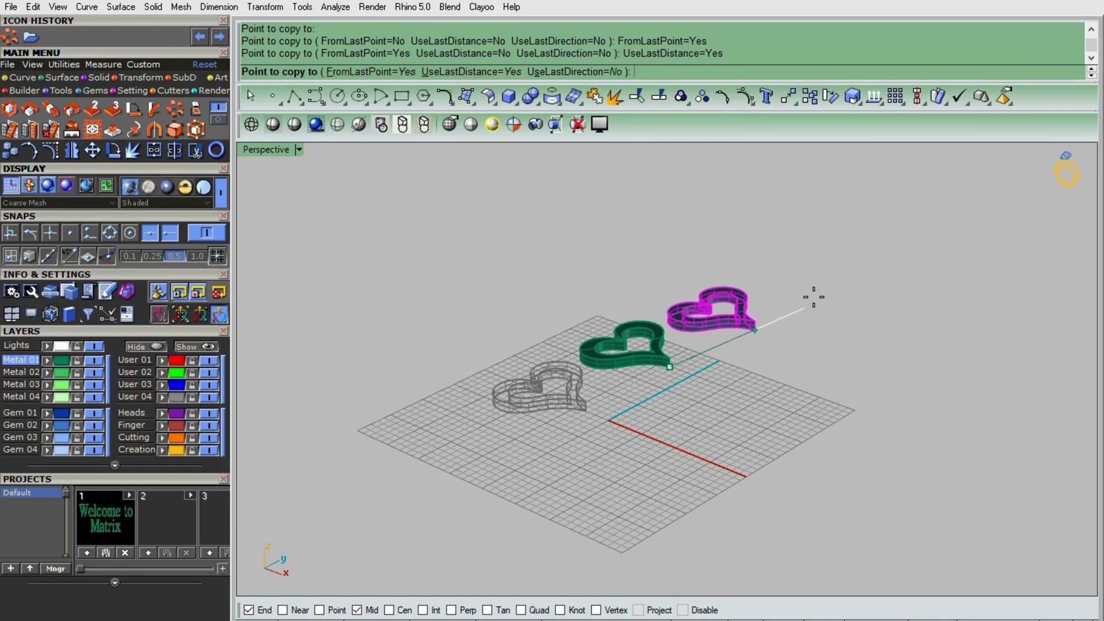
pyautogui.click(844, 289)
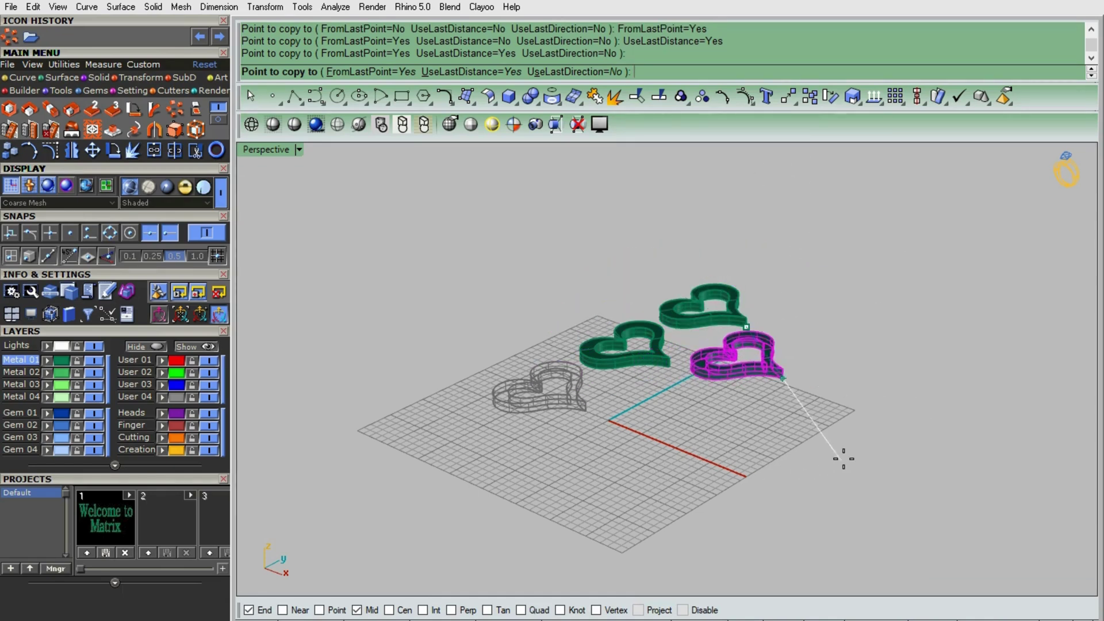
pyautogui.click(811, 467)
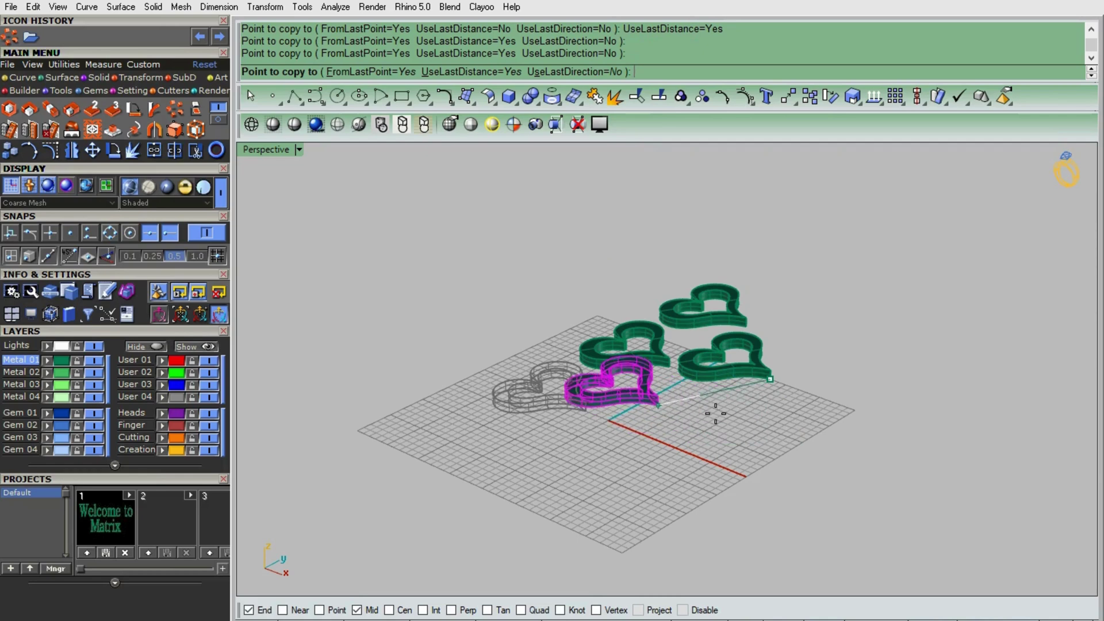
# Continue the copy with UseLastDirection=Yes, place two more hearts in line with the last one, finish the command and clear the selection
pyautogui.click(567, 71)
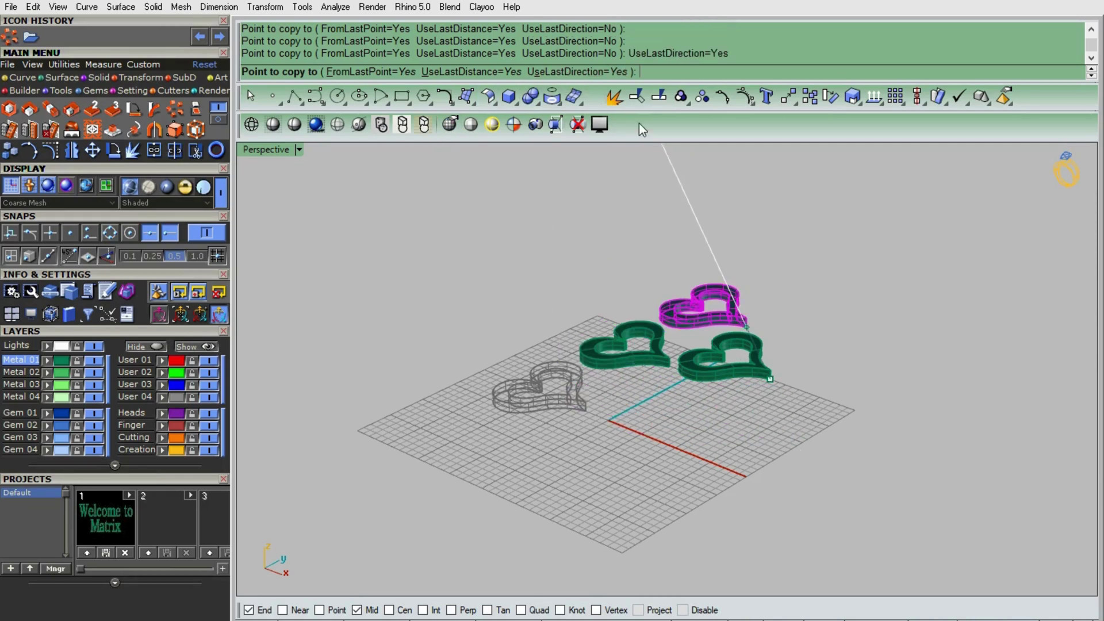
pyautogui.click(918, 397)
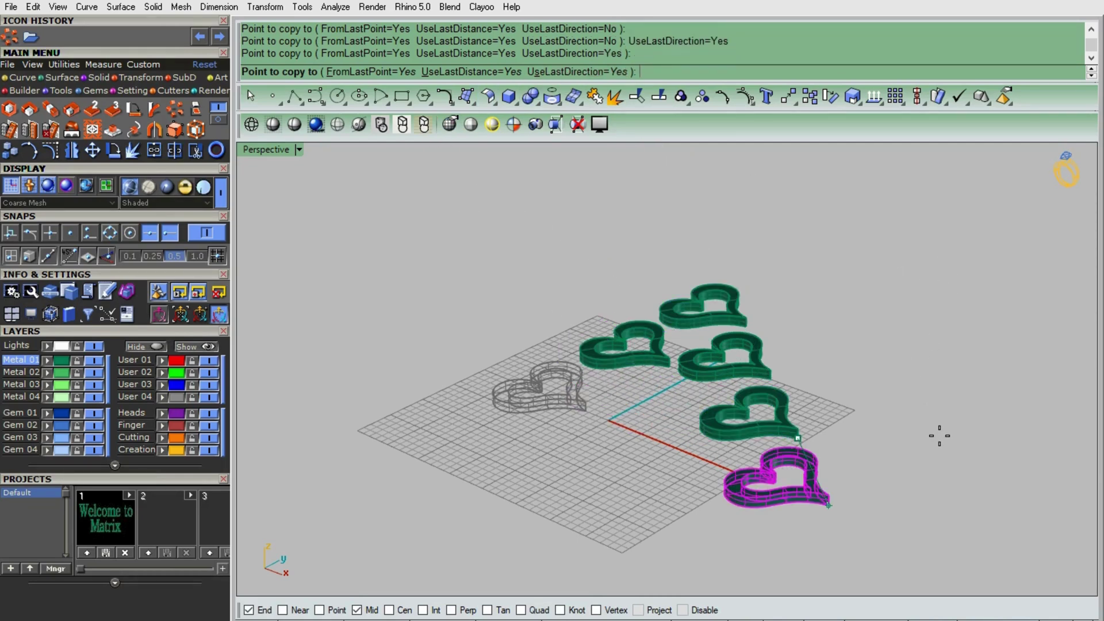
pyautogui.click(973, 518)
pyautogui.press('Return')
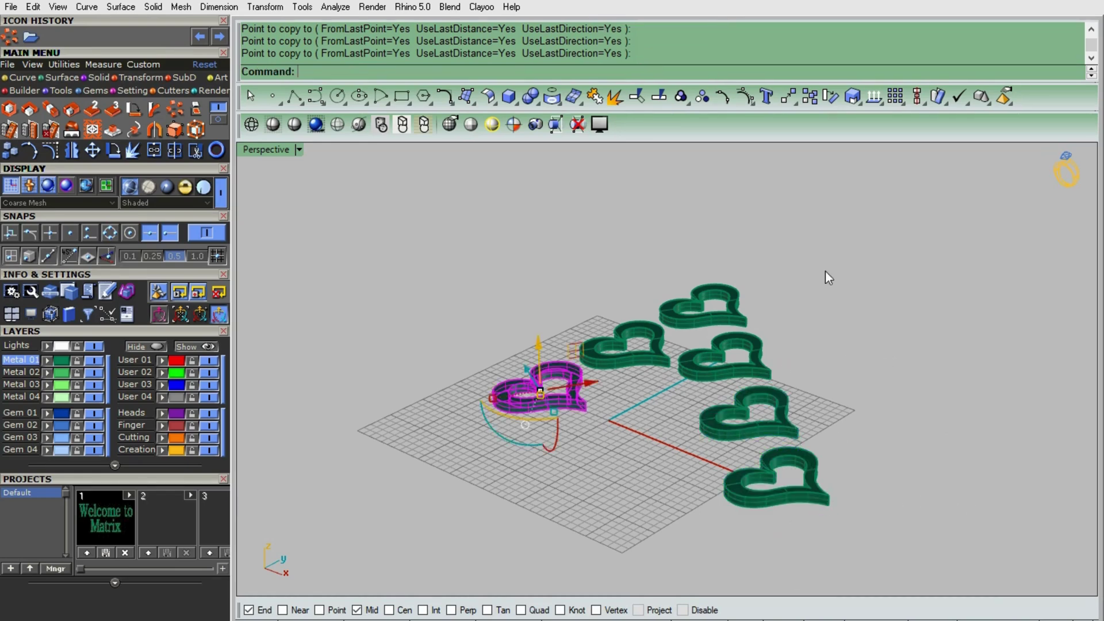
pyautogui.moveTo(826, 272); pyautogui.dragTo(625, 256, button='right')
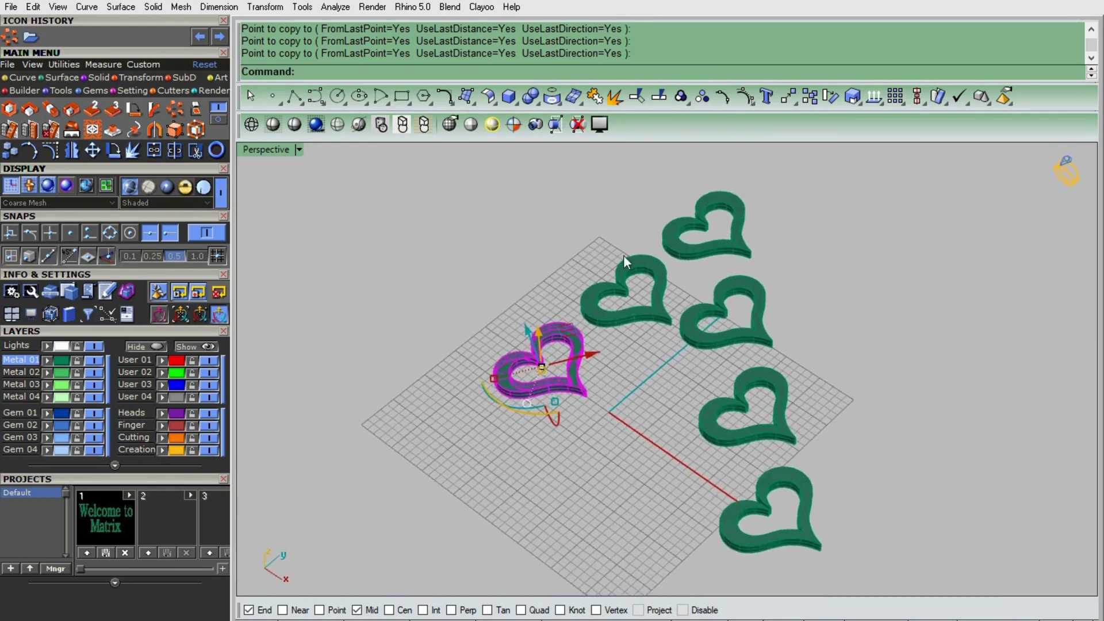
pyautogui.scroll(-4, 623, 254)
pyautogui.scroll(4, 680, 320)
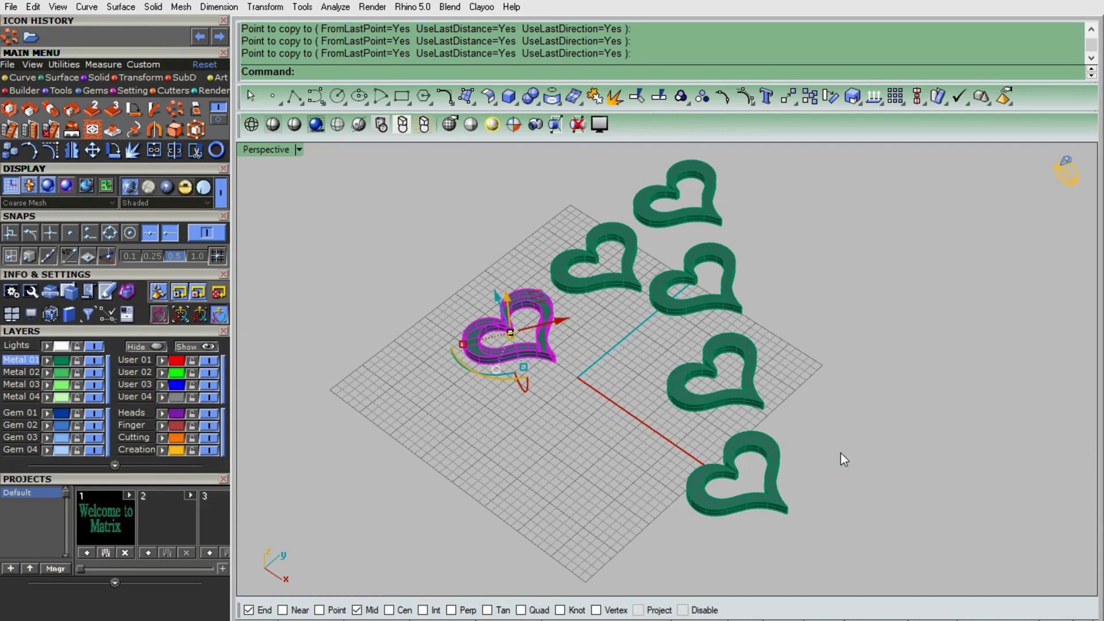
pyautogui.moveTo(841, 458); pyautogui.dragTo(843, 395, button='right')
pyautogui.press('Escape')
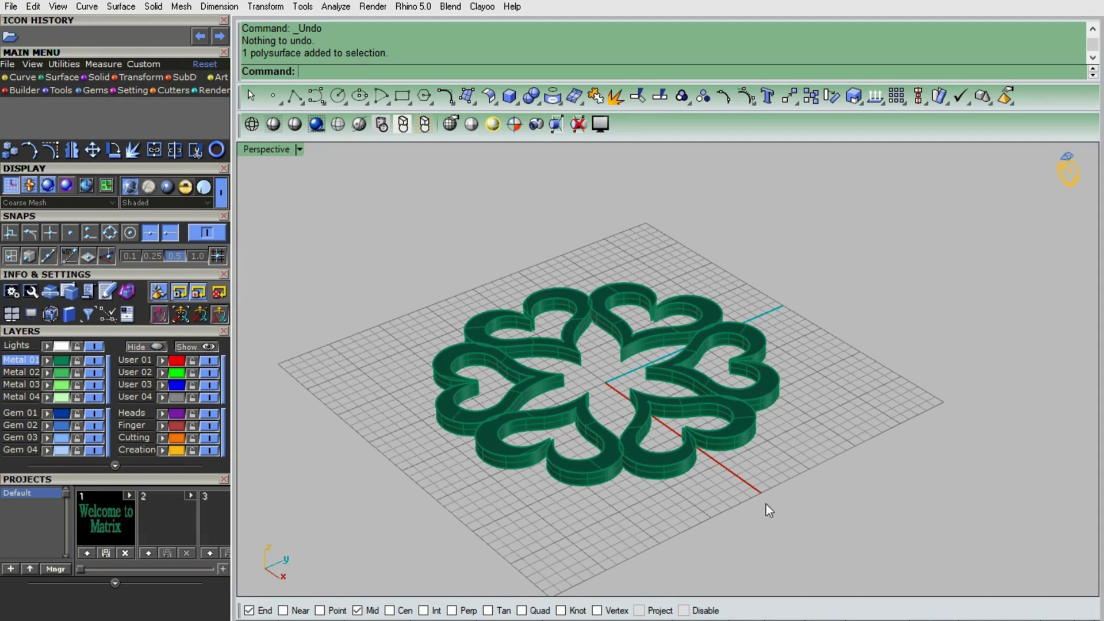
# Try moving the front heart of the ring freehand with the gumball, raising it, sliding it outside the ring and bringing it back
pyautogui.click(599, 431)
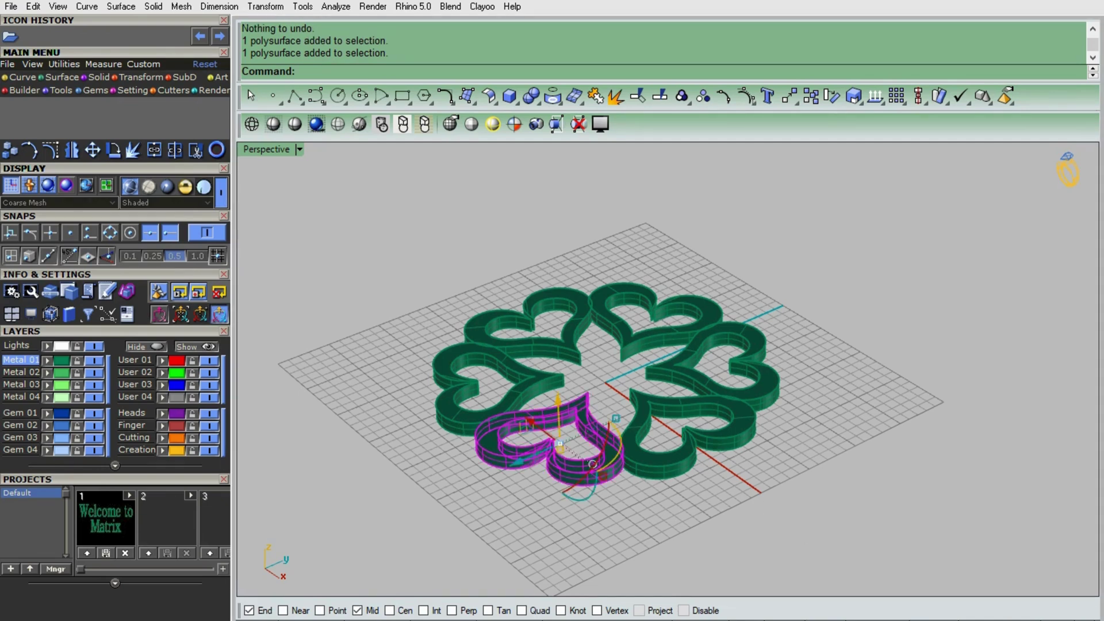
pyautogui.click(554, 527)
pyautogui.click(557, 403)
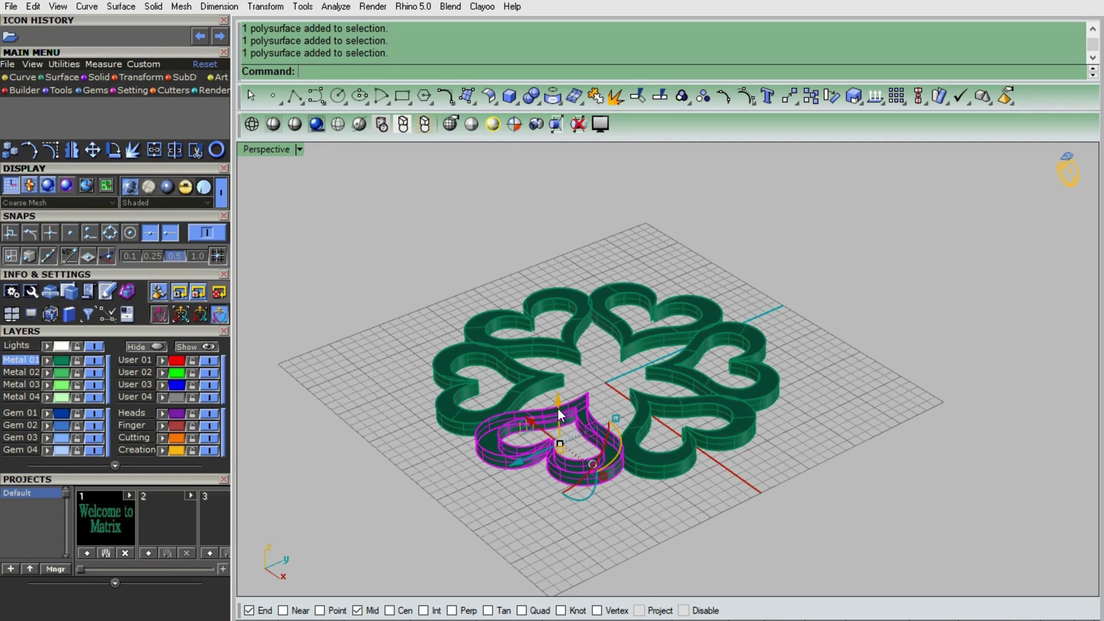
pyautogui.moveTo(558, 409); pyautogui.dragTo(557, 290)
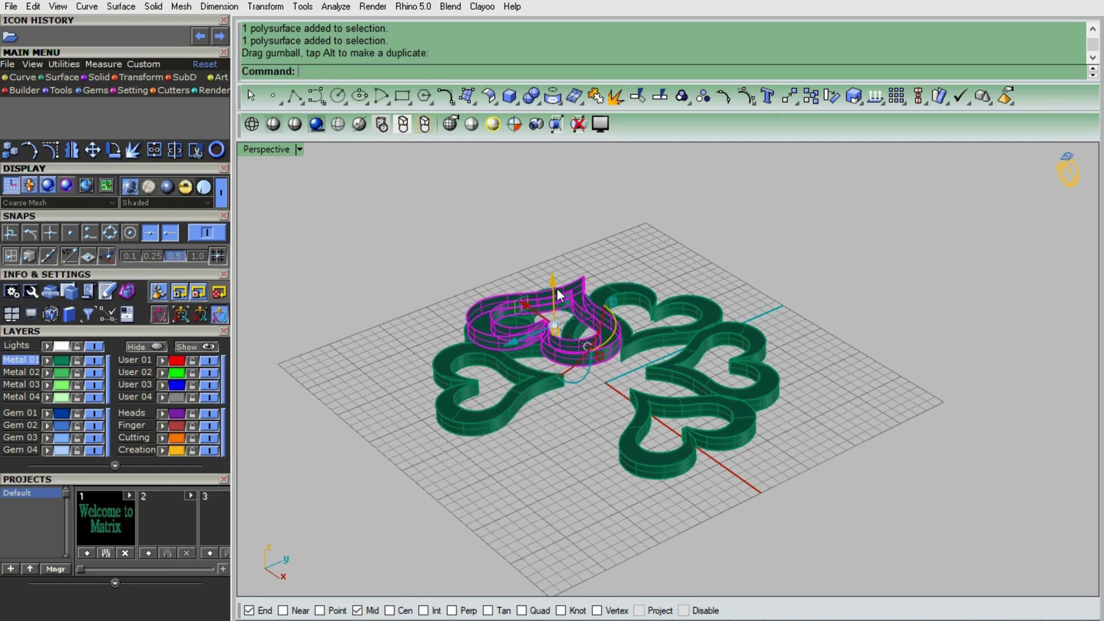
pyautogui.moveTo(515, 340); pyautogui.dragTo(352, 260)
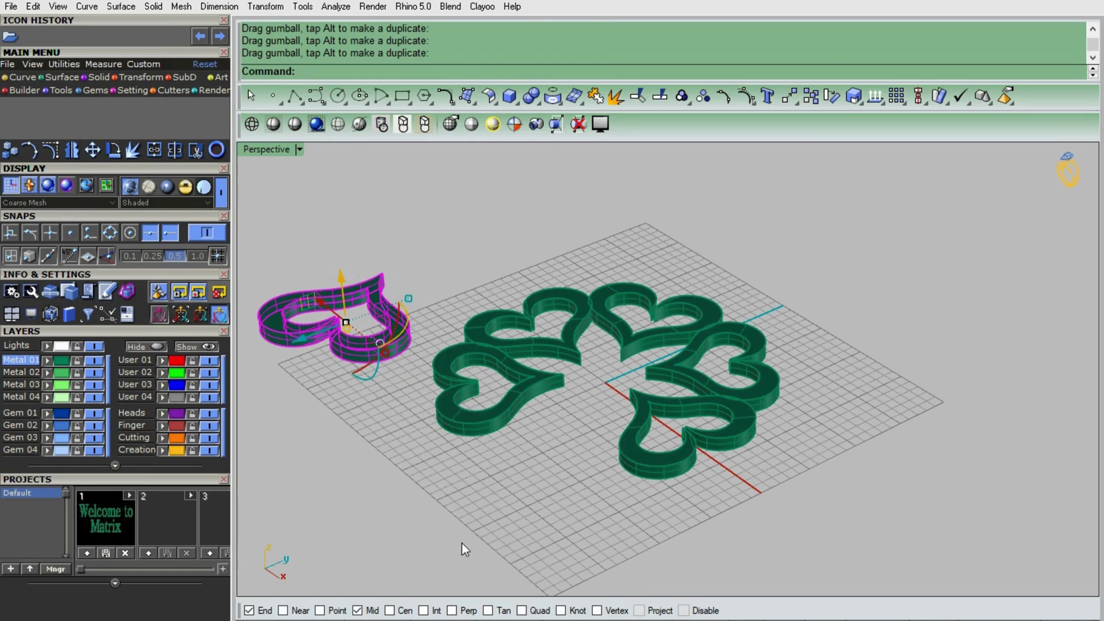
pyautogui.click(557, 492)
pyautogui.moveTo(493, 442); pyautogui.dragTo(404, 354, button='right')
pyautogui.click(368, 307)
pyautogui.moveTo(368, 307); pyautogui.dragTo(542, 400)
pyautogui.moveTo(747, 397)
pyautogui.mouseDown(button='right')
pyautogui.moveTo(777, 441)
pyautogui.moveTo(762, 397)
pyautogui.mouseUp(button='right')
# Undo all the freehand gumball moves of the front heart
pyautogui.hotkey('ctrl', 'z')
pyautogui.hotkey('ctrl', 'z')
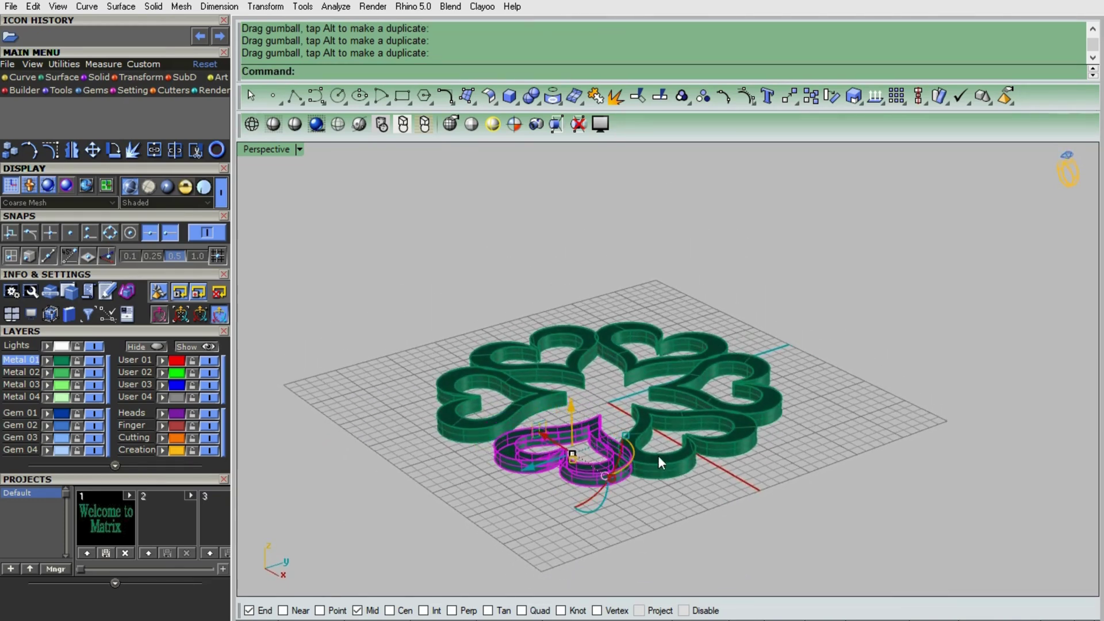
pyautogui.hotkey('ctrl', 'z')
pyautogui.hotkey('ctrl', 'z')
pyautogui.hotkey('ctrl', 'z')
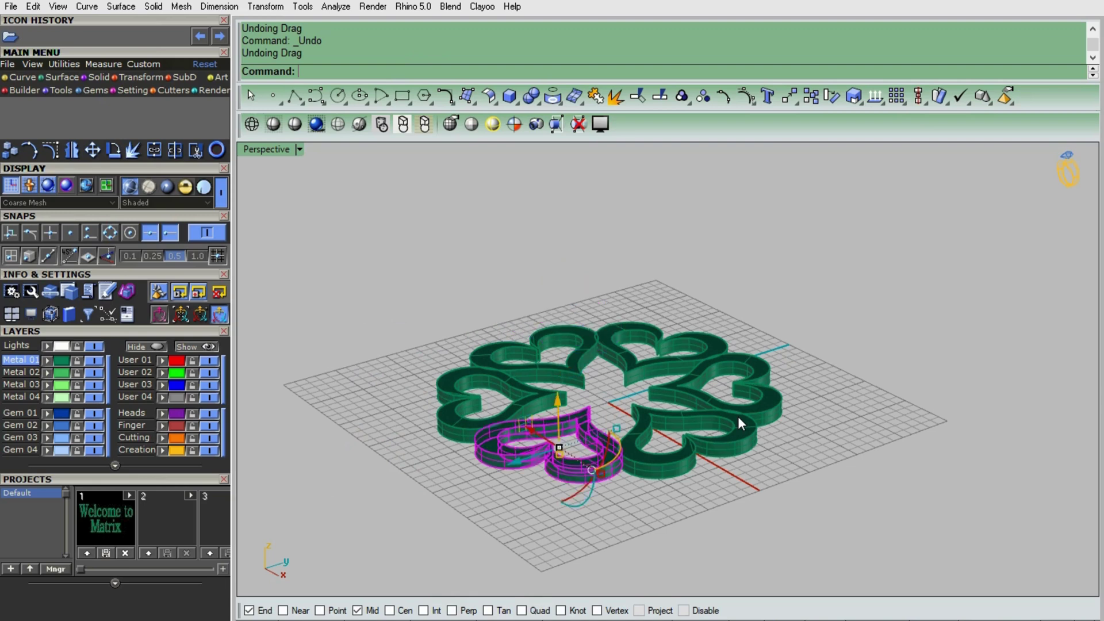
# Raise the front heart above the ring by a numeric distance along the gumball's vertical axis
pyautogui.click(558, 456)
pyautogui.moveTo(569, 375); pyautogui.dragTo(566, 417, button='right')
pyautogui.click(560, 405)
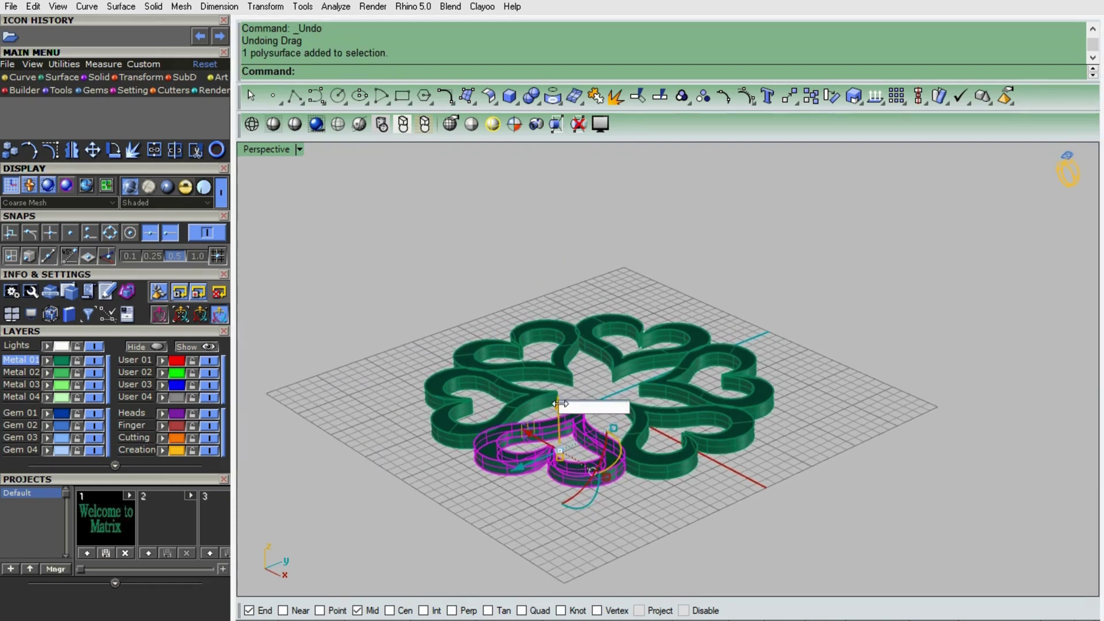
pyautogui.press('Return')
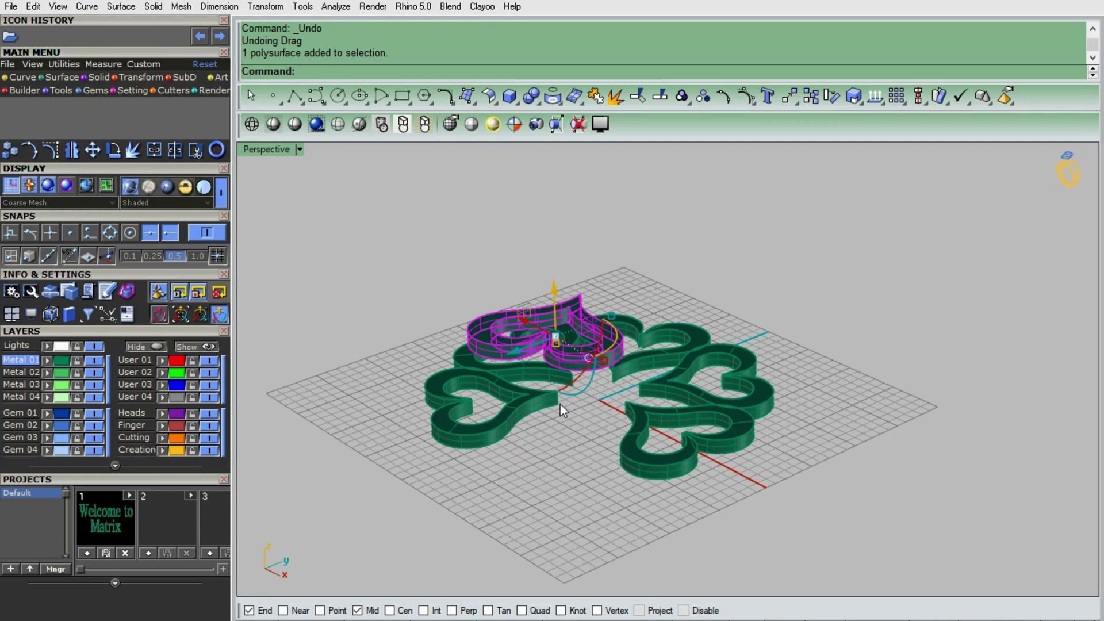
# Shift the raised heart 10 units along the gumball's teal axis and 10 units along its red axis
pyautogui.click(557, 460)
pyautogui.click(584, 357)
pyautogui.click(520, 348)
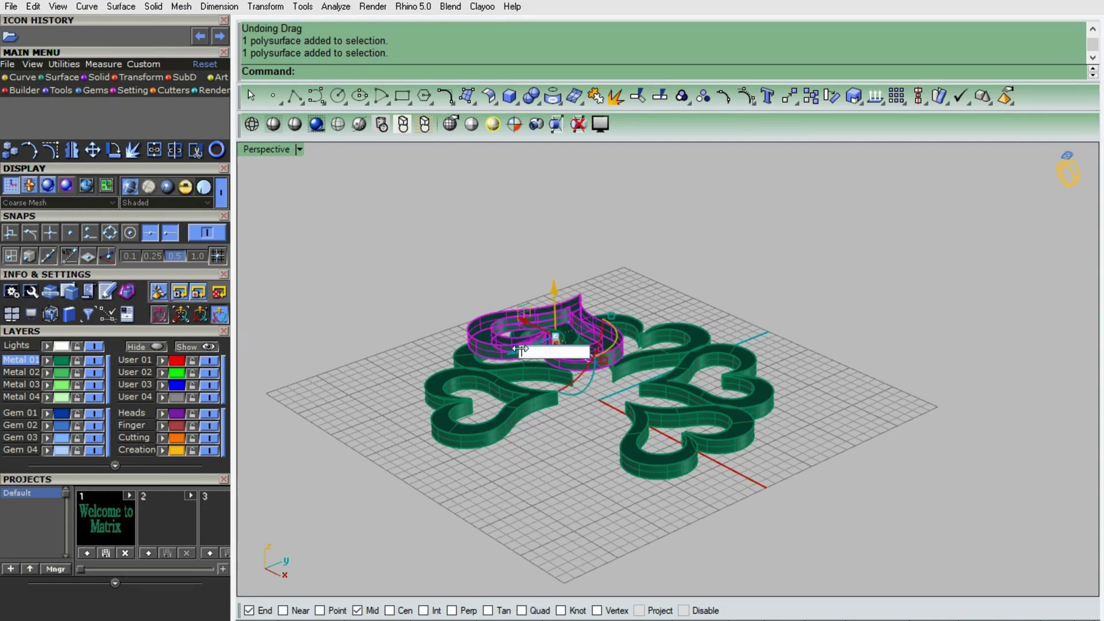
pyautogui.write('10')
pyautogui.press('Return')
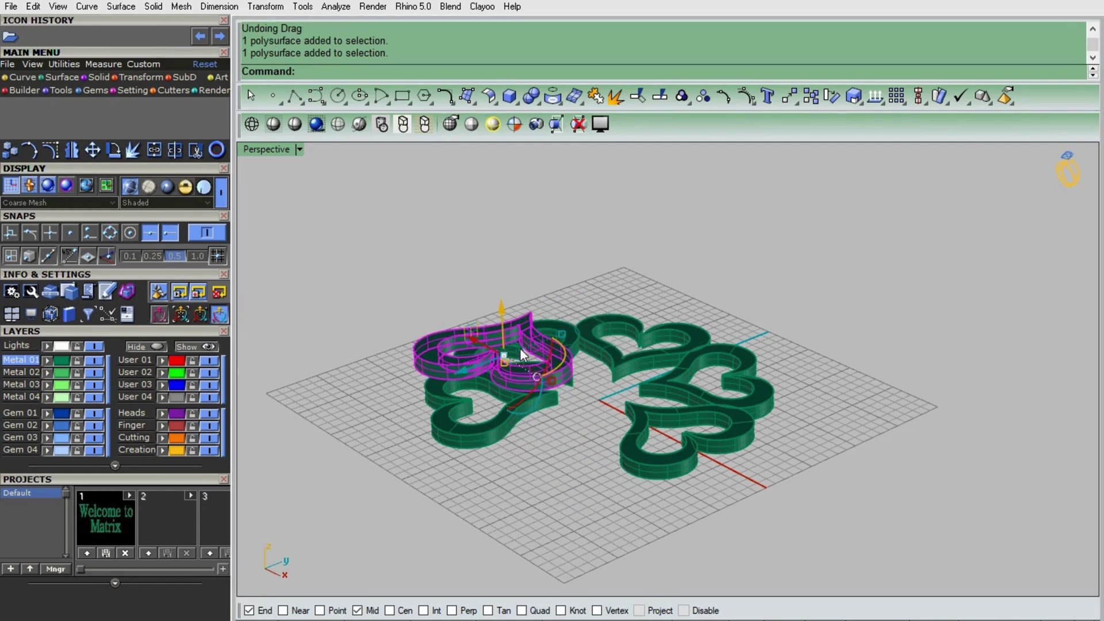
pyautogui.click(474, 346)
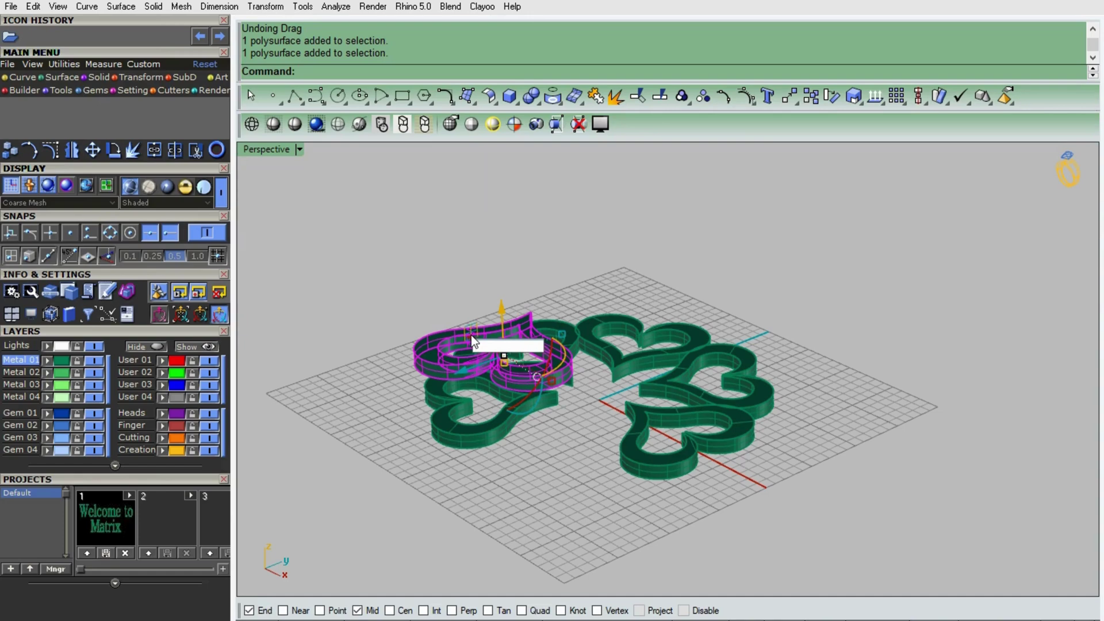
pyautogui.write('10')
pyautogui.press('Return')
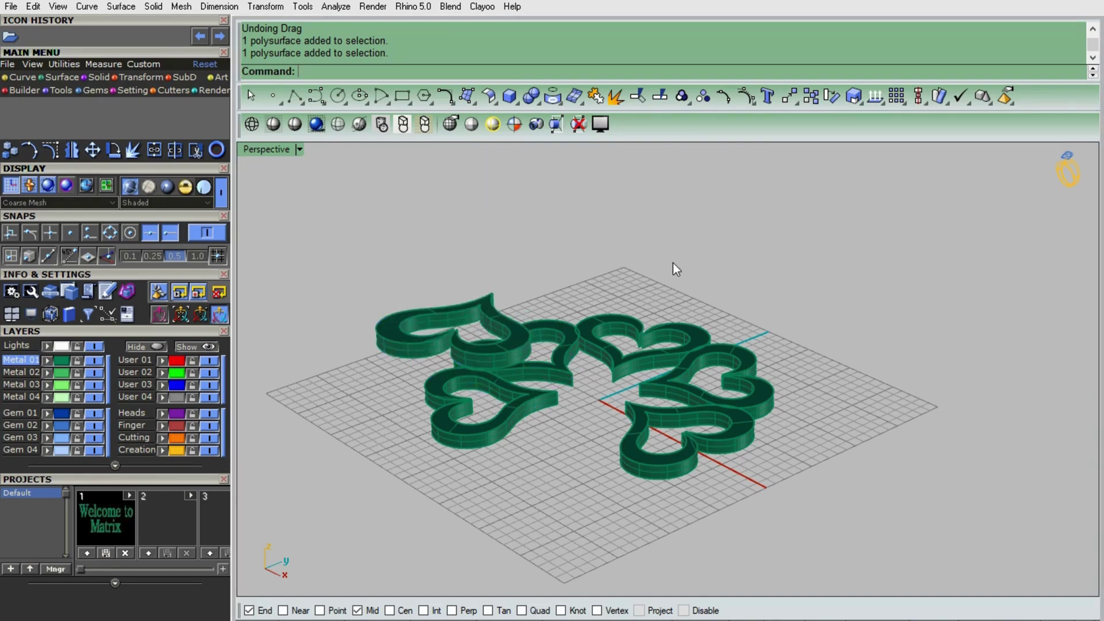
# Move the raised heart back by the same distance along the gumball's red axis with a numeric entry
pyautogui.moveTo(676, 269); pyautogui.dragTo(669, 302, button='right')
pyautogui.click(520, 331)
pyautogui.click(443, 316)
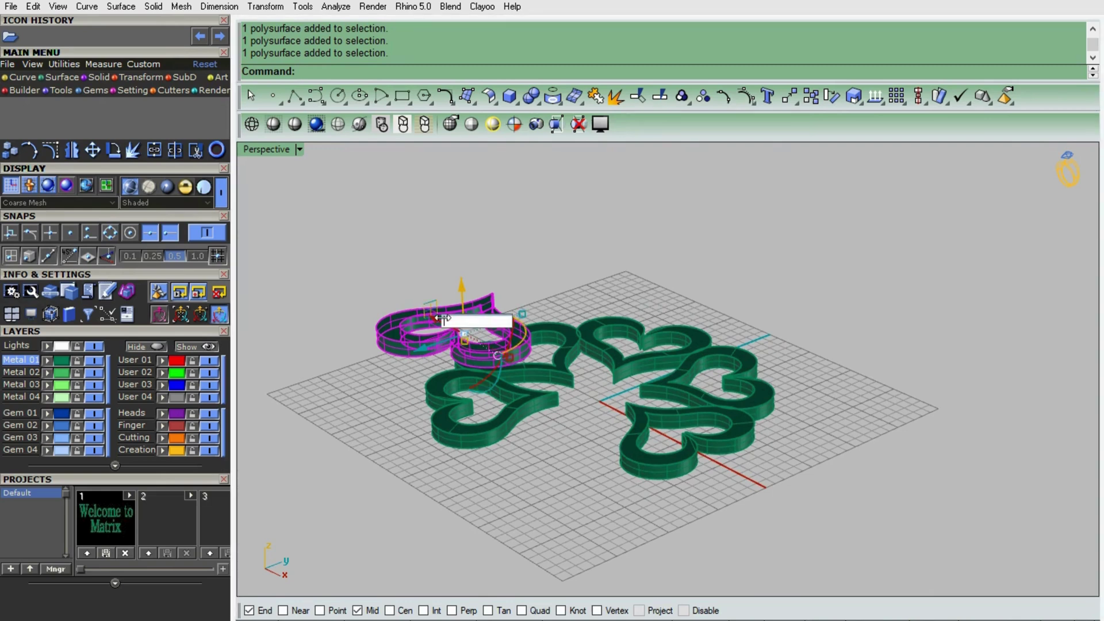
pyautogui.press('Return')
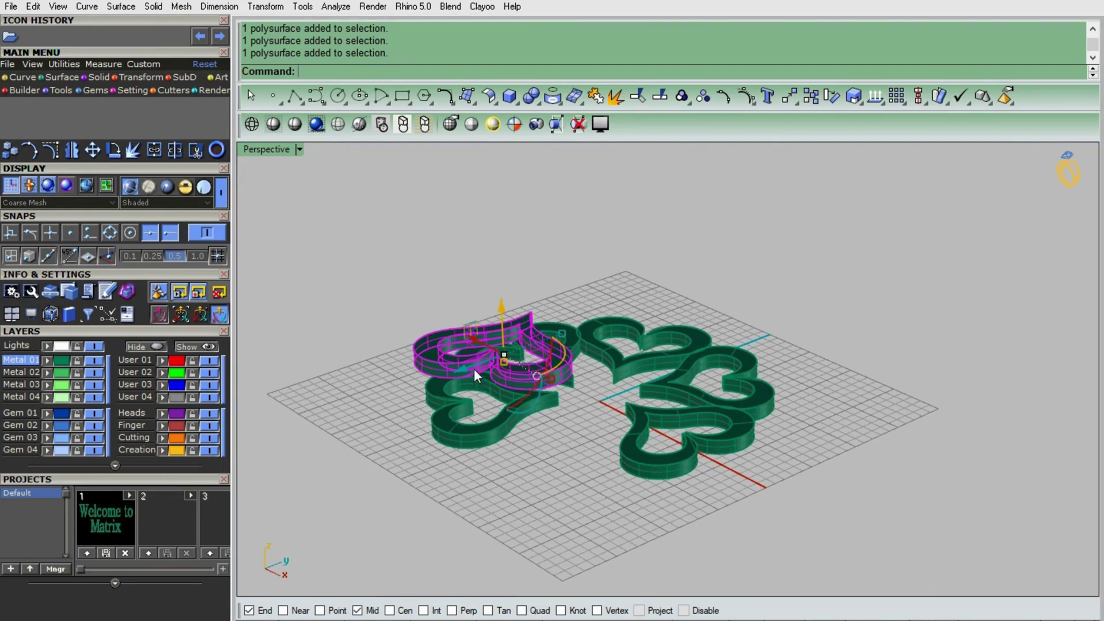
# Return the raised heart to its place in the ring by moving it back along the gumball's teal axis and -10 vertically
pyautogui.click(463, 366)
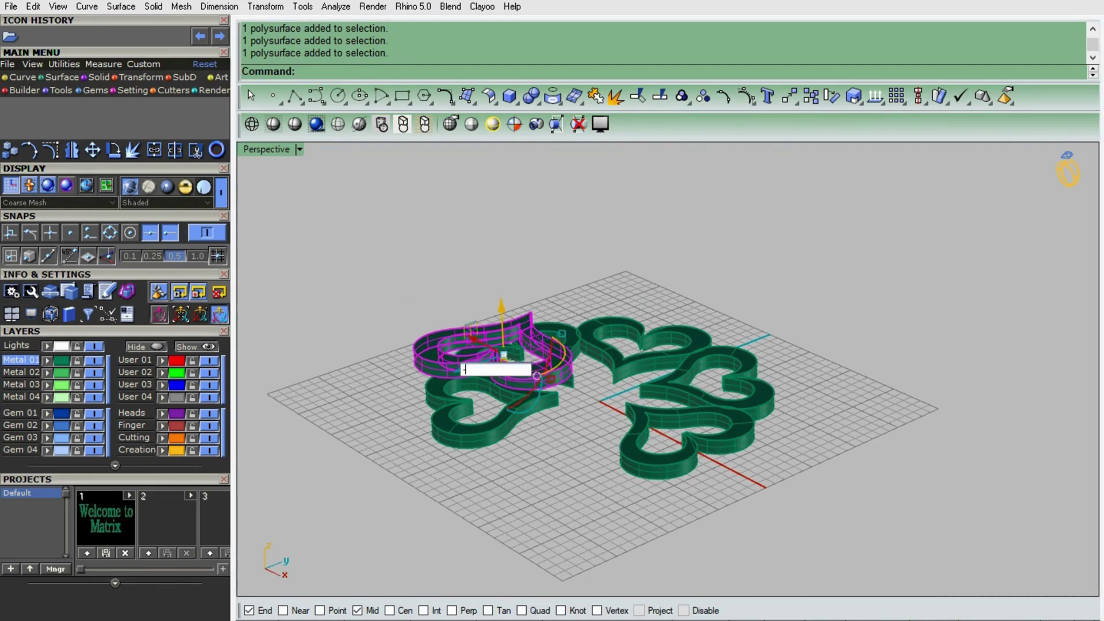
pyautogui.press('Return')
pyautogui.click(556, 290)
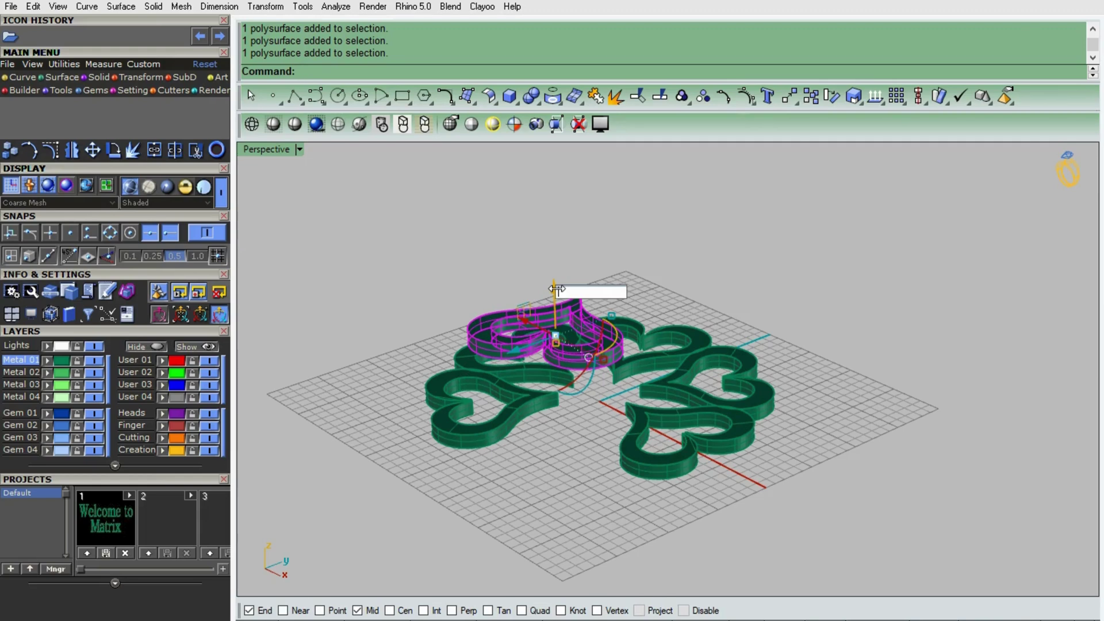
pyautogui.write('-10')
pyautogui.press('Return')
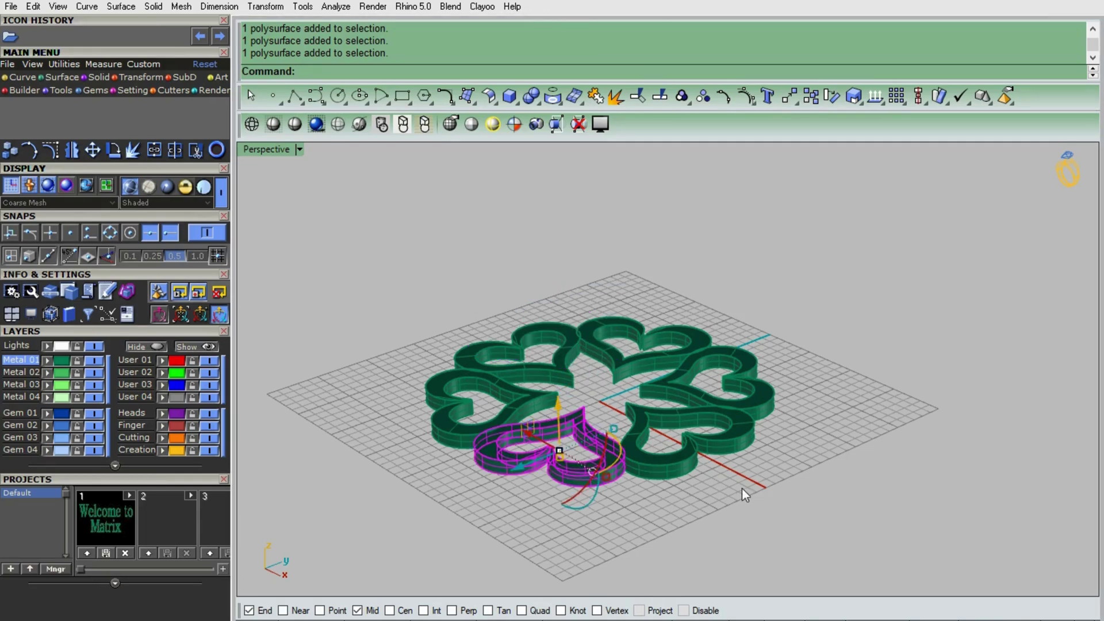
# Stretch the front heart freehand in width and height with the gumball's scale handles and undo the stretching
pyautogui.click(741, 488)
pyautogui.moveTo(741, 489); pyautogui.dragTo(713, 417, button='right')
pyautogui.click(590, 428)
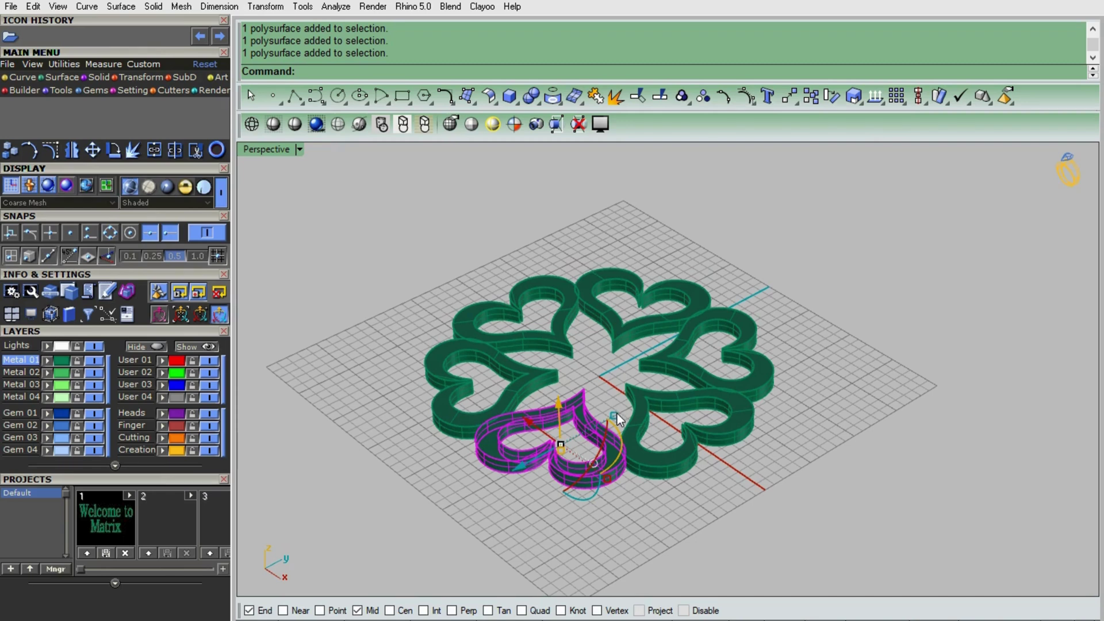
pyautogui.moveTo(617, 415); pyautogui.dragTo(592, 494)
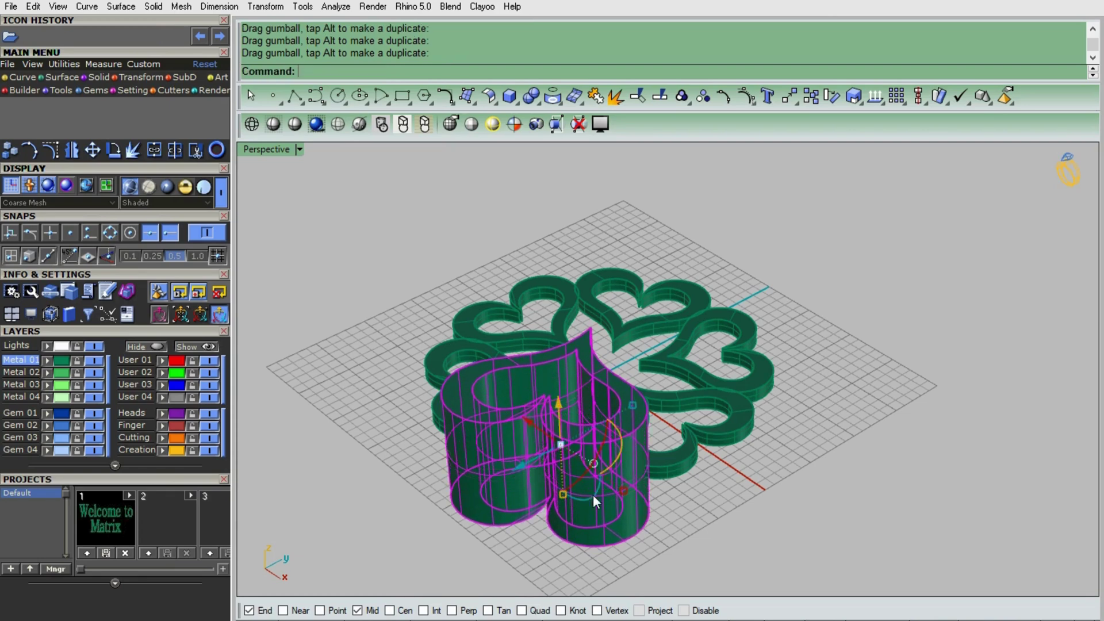
pyautogui.click(735, 502)
pyautogui.moveTo(735, 502)
pyautogui.mouseDown(button='right')
pyautogui.moveTo(796, 445)
pyautogui.moveTo(738, 453)
pyautogui.moveTo(717, 532)
pyautogui.moveTo(727, 514)
pyautogui.mouseUp(button='right')
pyautogui.hotkey('ctrl', 'z')
pyautogui.hotkey('ctrl', 'z')
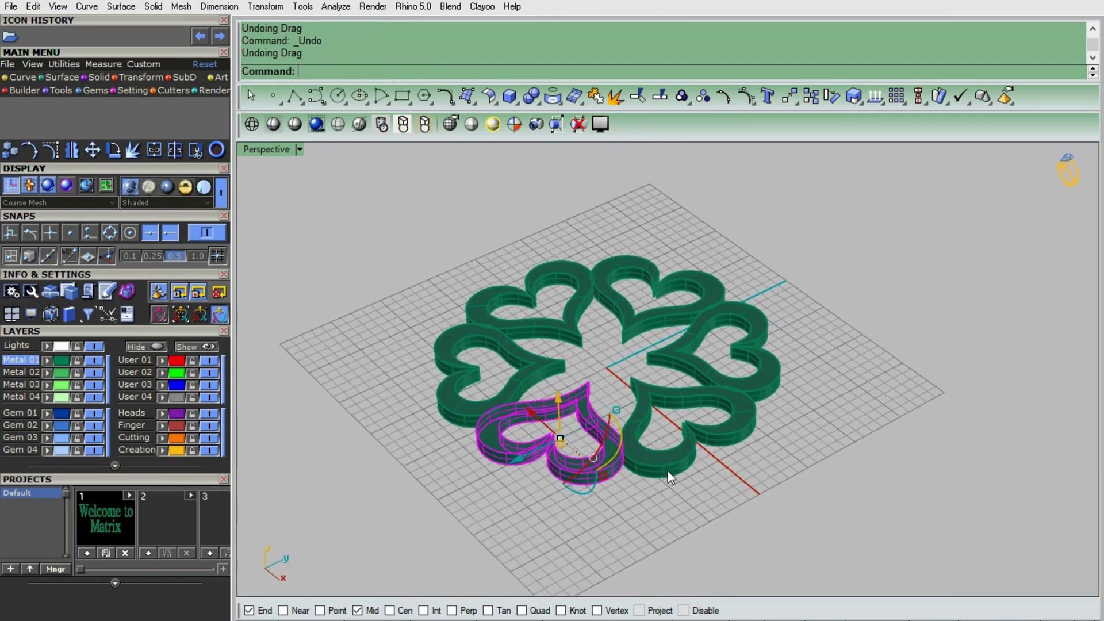
# Scale the front heart freehand with the gumball's teal, red and yellow scale handles in turn
pyautogui.click(596, 502)
pyautogui.click(607, 443)
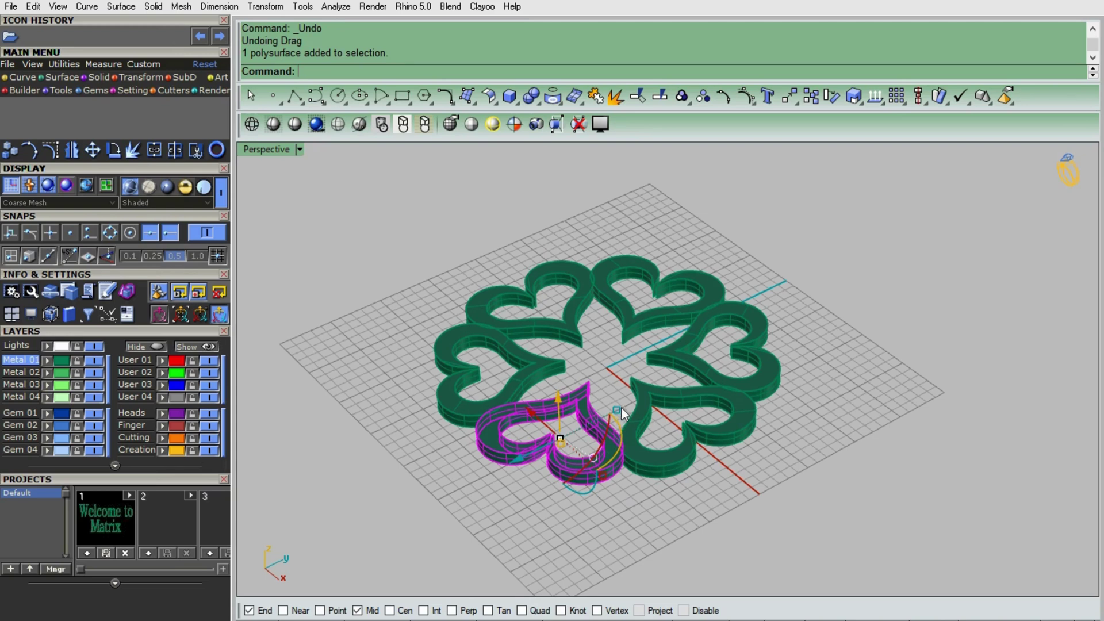
pyautogui.moveTo(621, 409)
pyautogui.mouseDown()
pyautogui.moveTo(671, 392)
pyautogui.moveTo(632, 407)
pyautogui.mouseUp()
pyautogui.moveTo(613, 485); pyautogui.dragTo(623, 508)
pyautogui.click(578, 546)
pyautogui.moveTo(578, 547); pyautogui.dragTo(591, 496, button='right')
pyautogui.click(593, 488)
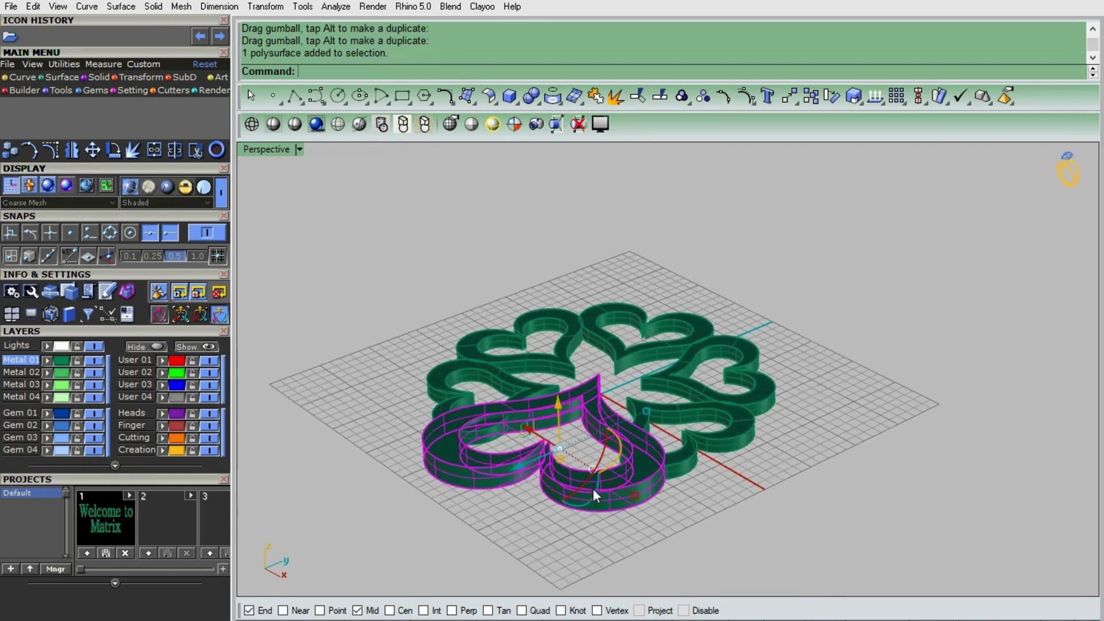
pyautogui.moveTo(564, 461)
pyautogui.mouseDown()
pyautogui.moveTo(569, 503)
pyautogui.moveTo(555, 515)
pyautogui.moveTo(559, 463)
pyautogui.mouseUp()
pyautogui.click(713, 499)
pyautogui.moveTo(713, 500); pyautogui.dragTo(788, 433, button='right')
# Undo all the freehand scaling of the front heart and deselect it
pyautogui.hotkey('ctrl', 'z')
pyautogui.hotkey('ctrl', 'z')
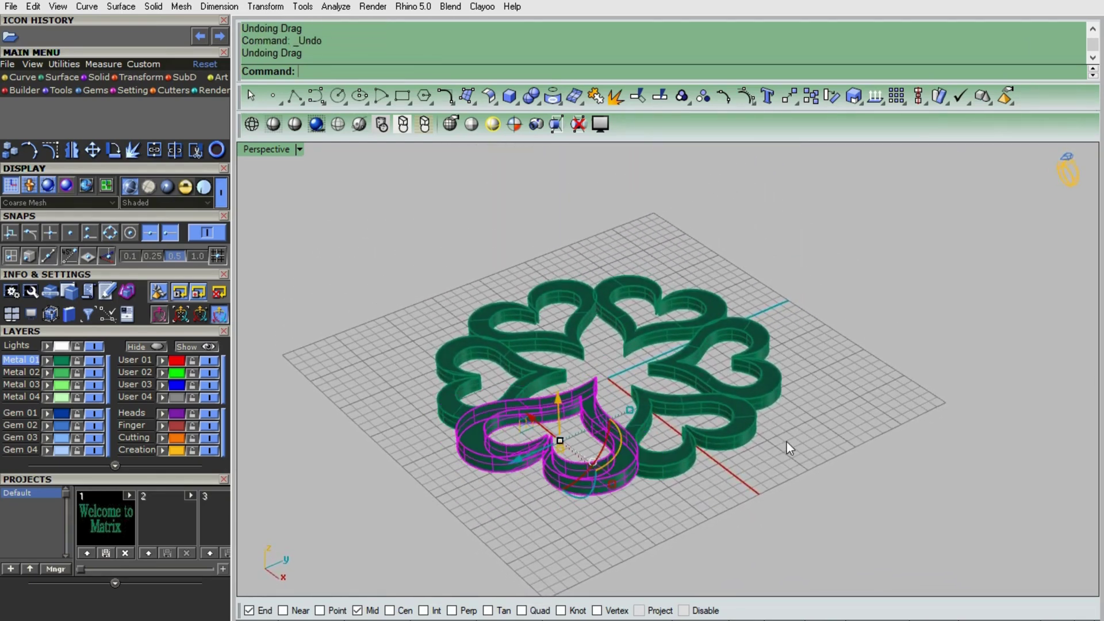
pyautogui.click(643, 513)
pyautogui.scroll(2, 621, 472)
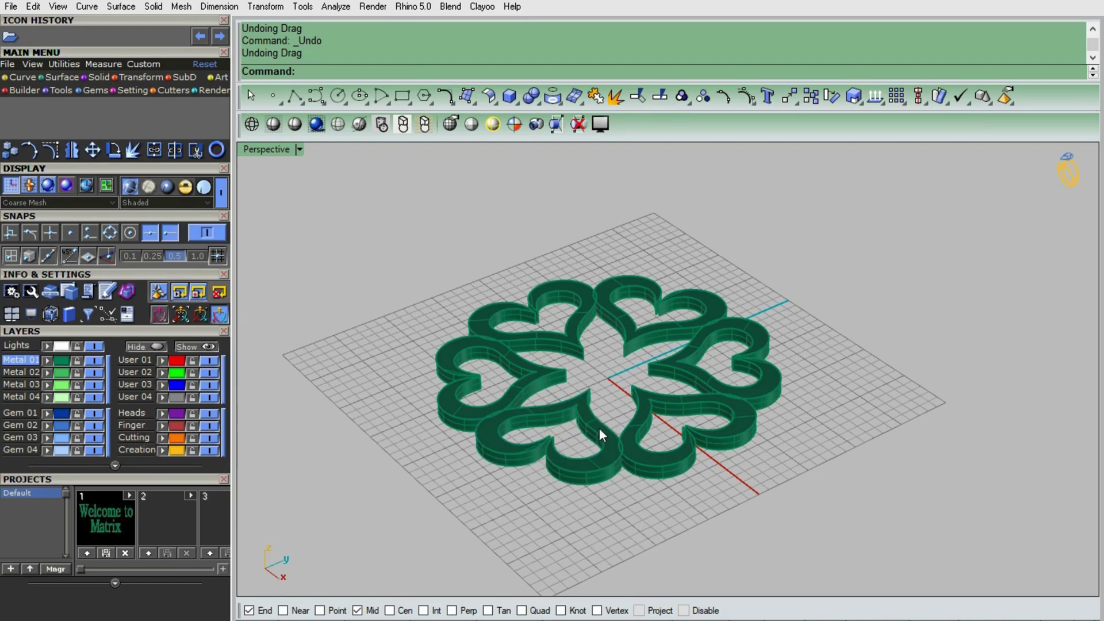
# Rotate the front heart freehand about its vertical axis with the gumball's yellow arc and undo the rotation
pyautogui.click(599, 426)
pyautogui.moveTo(613, 444); pyautogui.dragTo(698, 476)
pyautogui.hotkey('ctrl', 'z')
# Tilt the front heart steeply with the gumball's teal arc, inspect it from another angle and undo the rotation
pyautogui.click(600, 505)
pyautogui.click(582, 493)
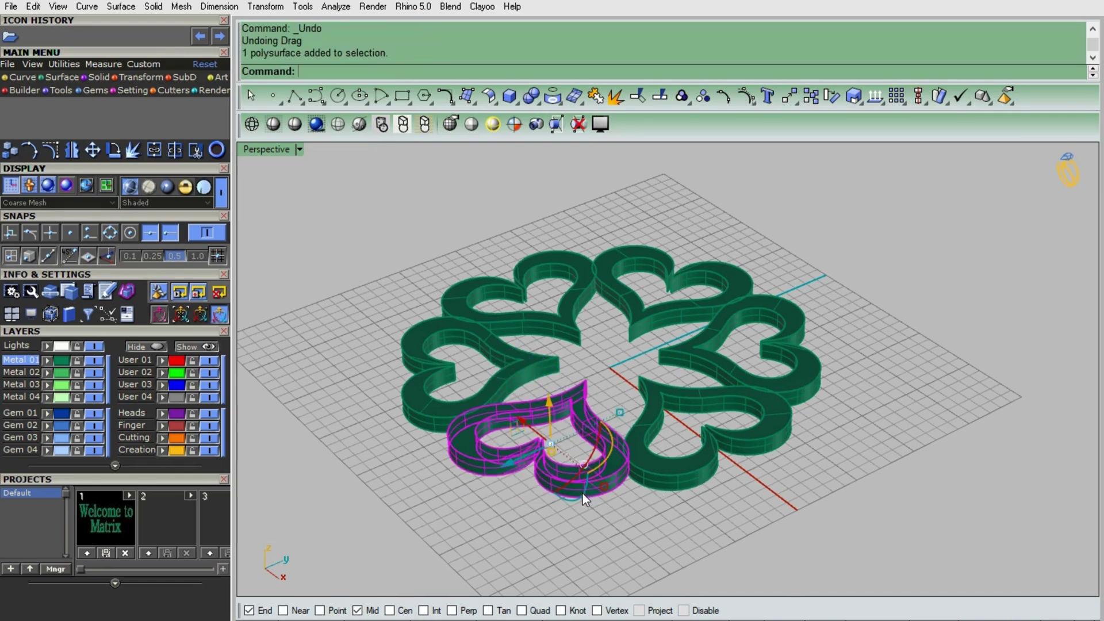
pyautogui.moveTo(580, 498); pyautogui.dragTo(576, 378)
pyautogui.click(910, 414)
pyautogui.moveTo(712, 471); pyautogui.dragTo(731, 447, button='right')
pyautogui.scroll(-3, 737, 444)
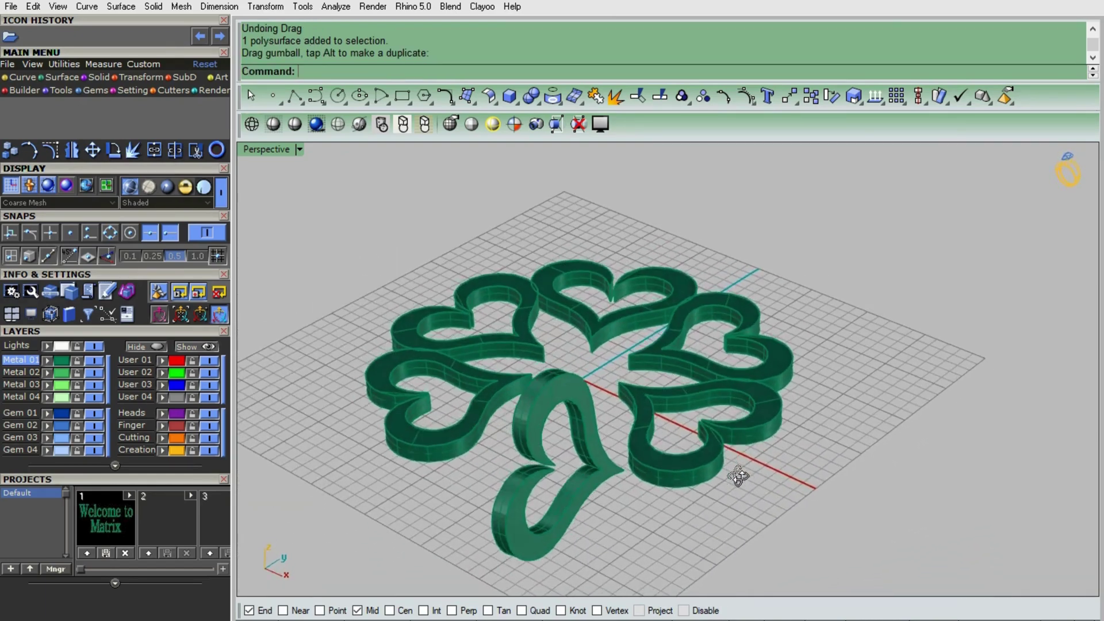
pyautogui.hotkey('ctrl', 'z')
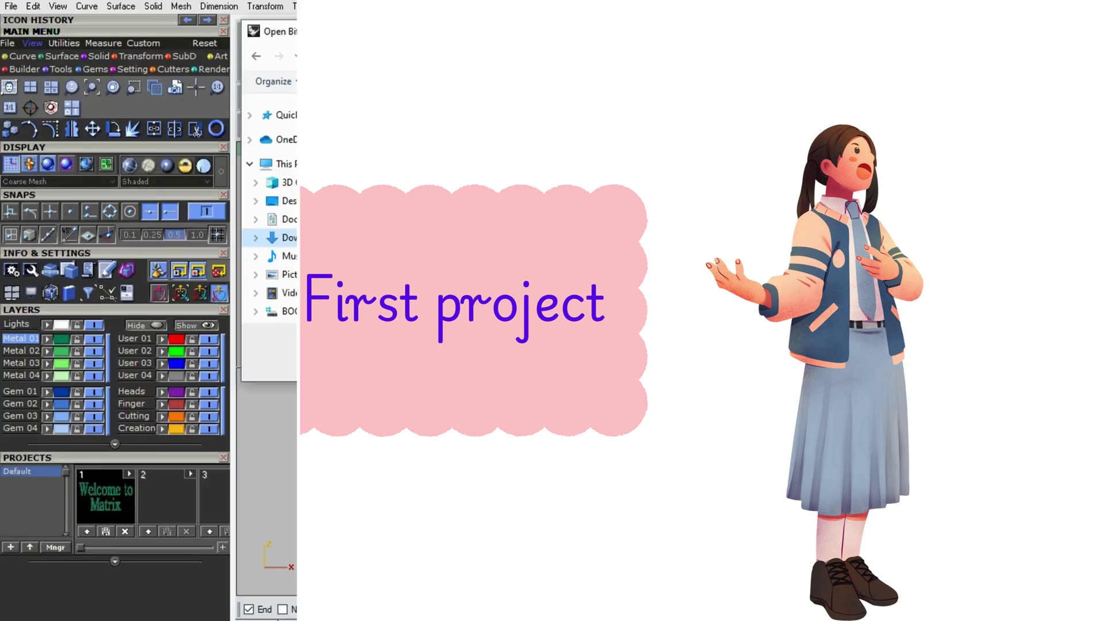
# Place the black-and-white pattern bitmap as a picture frame in the Looking Down view and centre it horizontally on the vertical axis
pyautogui.press('Return')
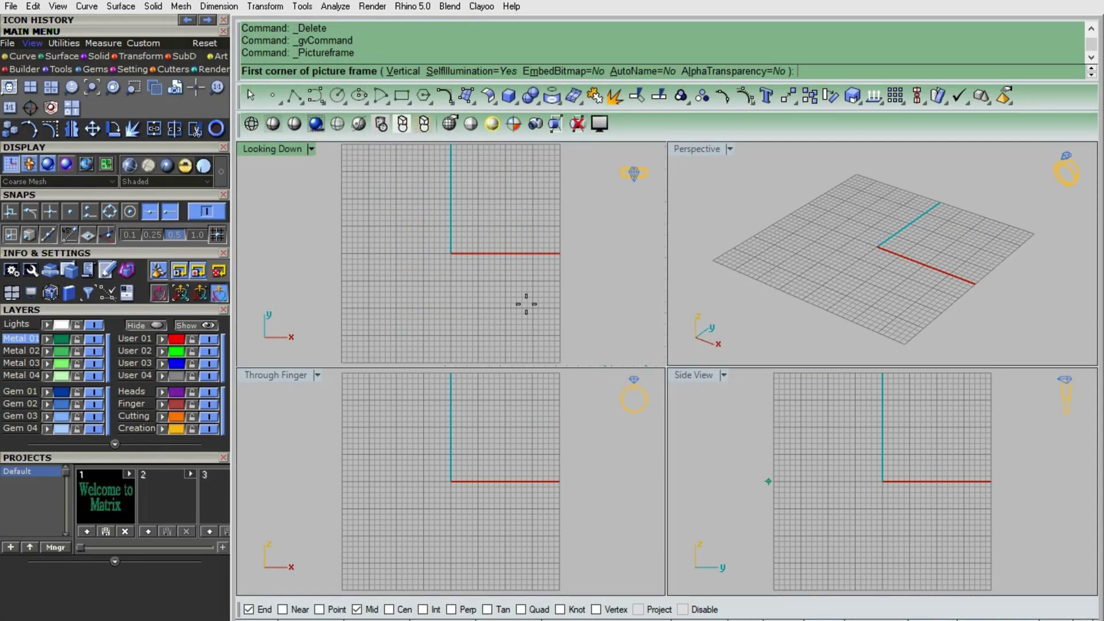
pyautogui.click(537, 328)
pyautogui.click(384, 328)
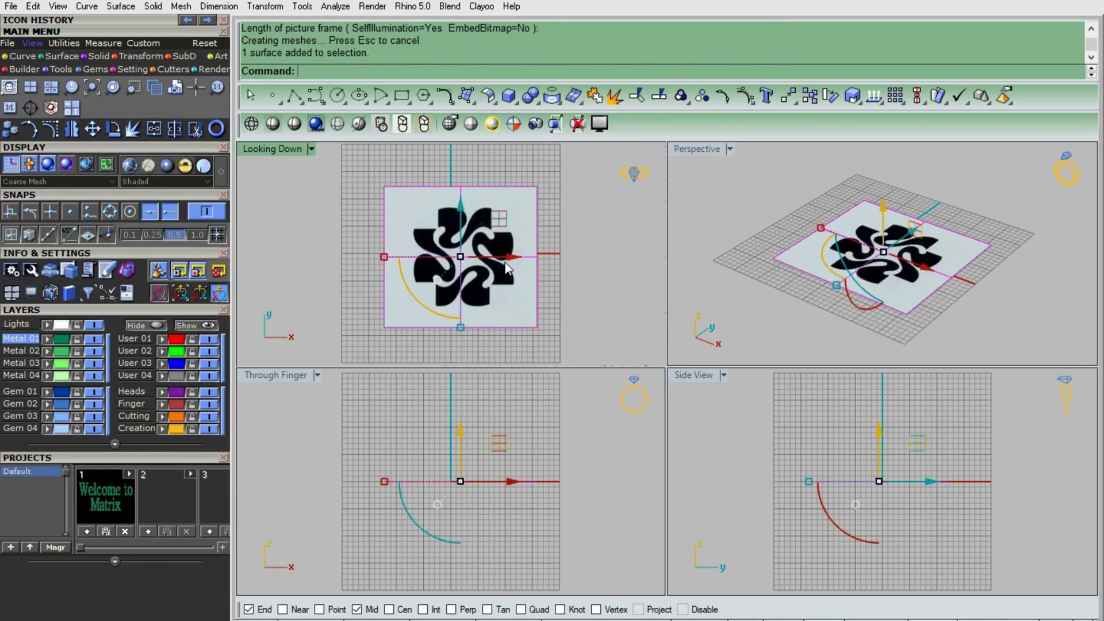
pyautogui.click(506, 267)
pyautogui.doubleClick(291, 148)
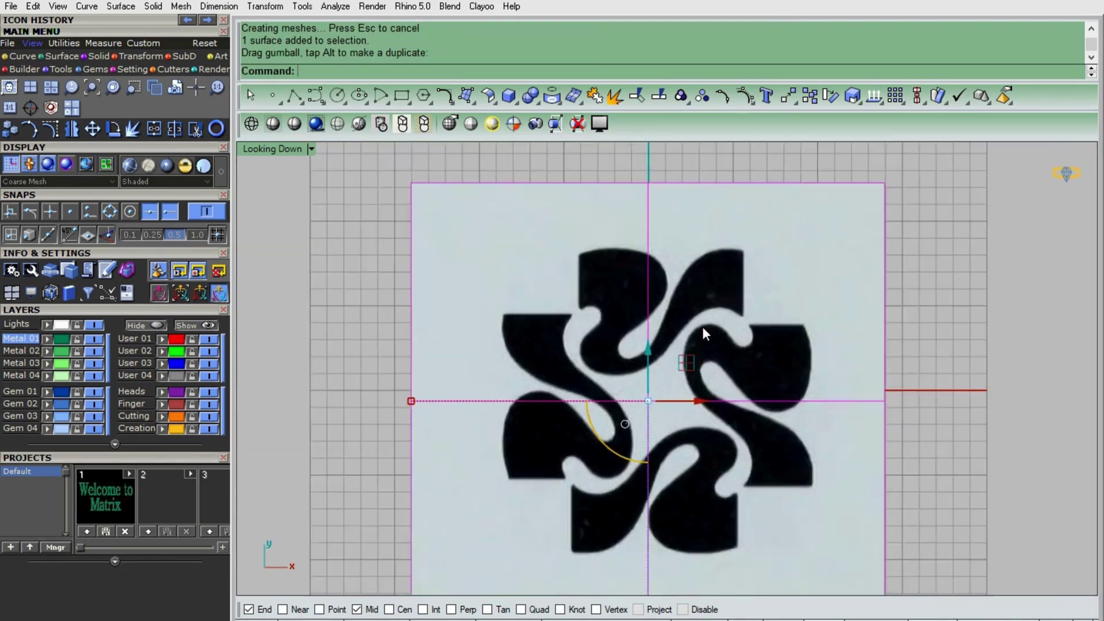
pyautogui.scroll(4, 702, 326)
pyautogui.click(1034, 228)
pyautogui.click(23, 56)
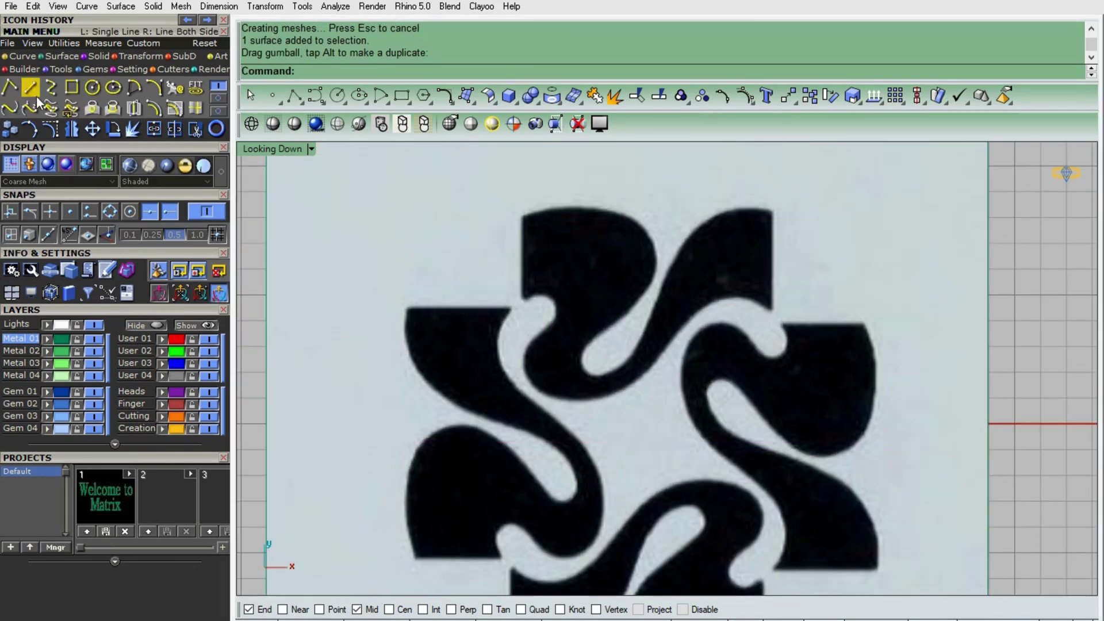
pyautogui.click(30, 87)
pyautogui.click(771, 210)
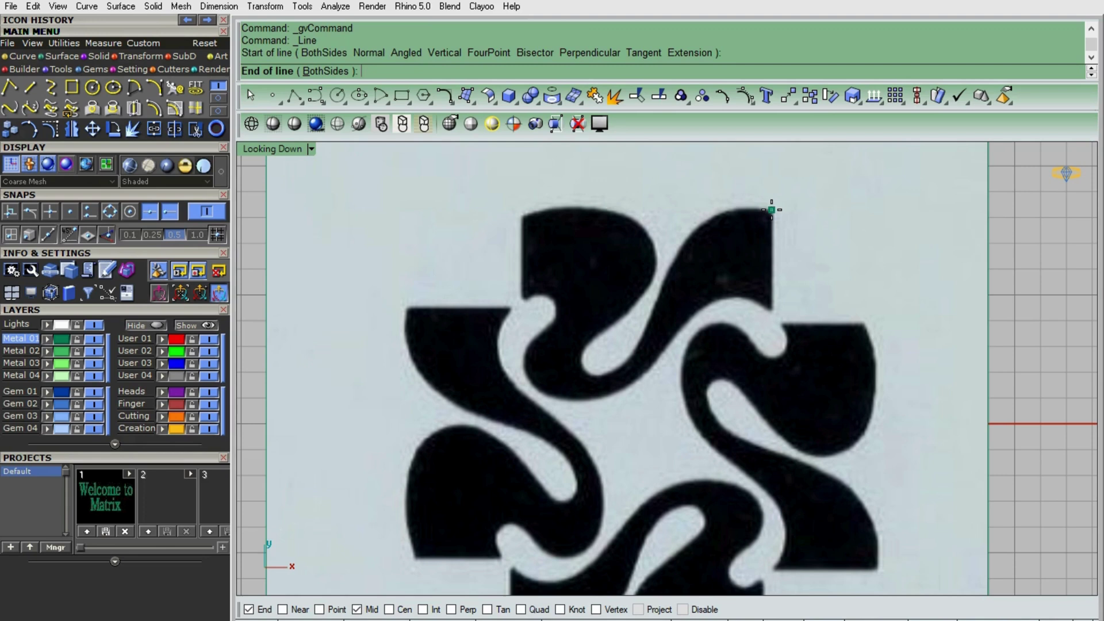
pyautogui.click(771, 310)
pyautogui.hotkey('ctrl', 'z')
# Draw straight single lines along the right and left vertical edges of the pattern's top motif
pyautogui.press('Return')
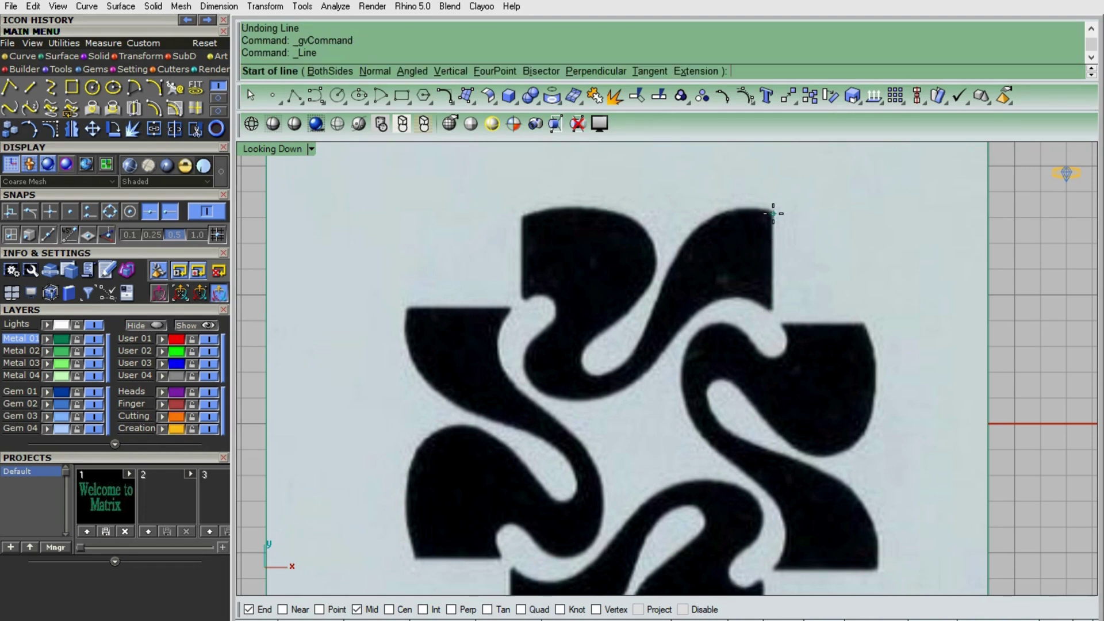
pyautogui.click(773, 212)
pyautogui.click(771, 309)
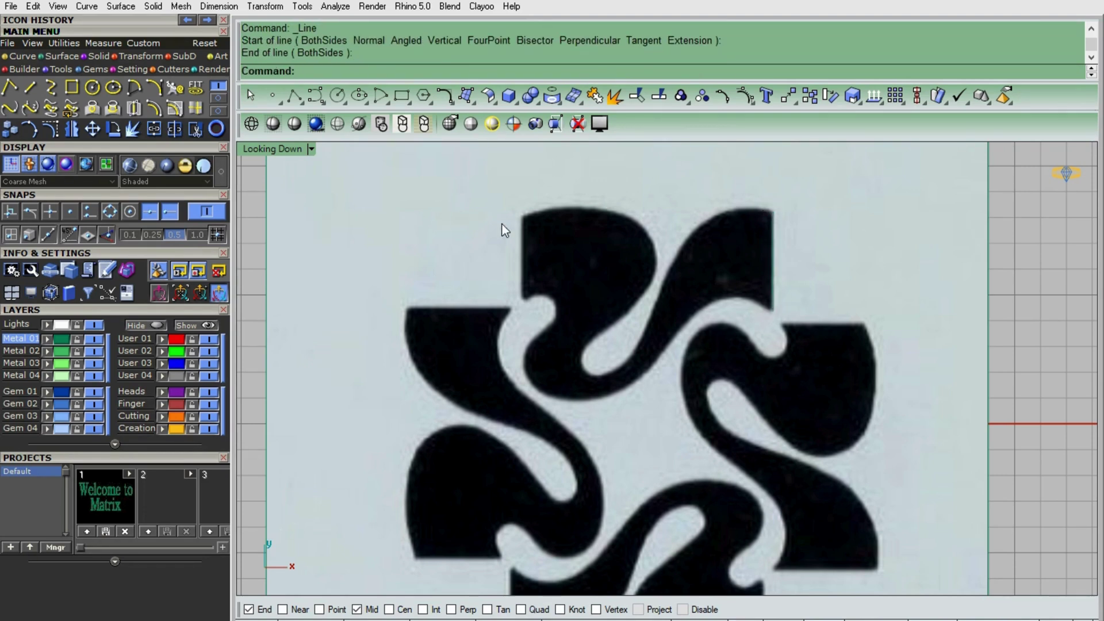
pyautogui.press('Return')
pyautogui.click(522, 217)
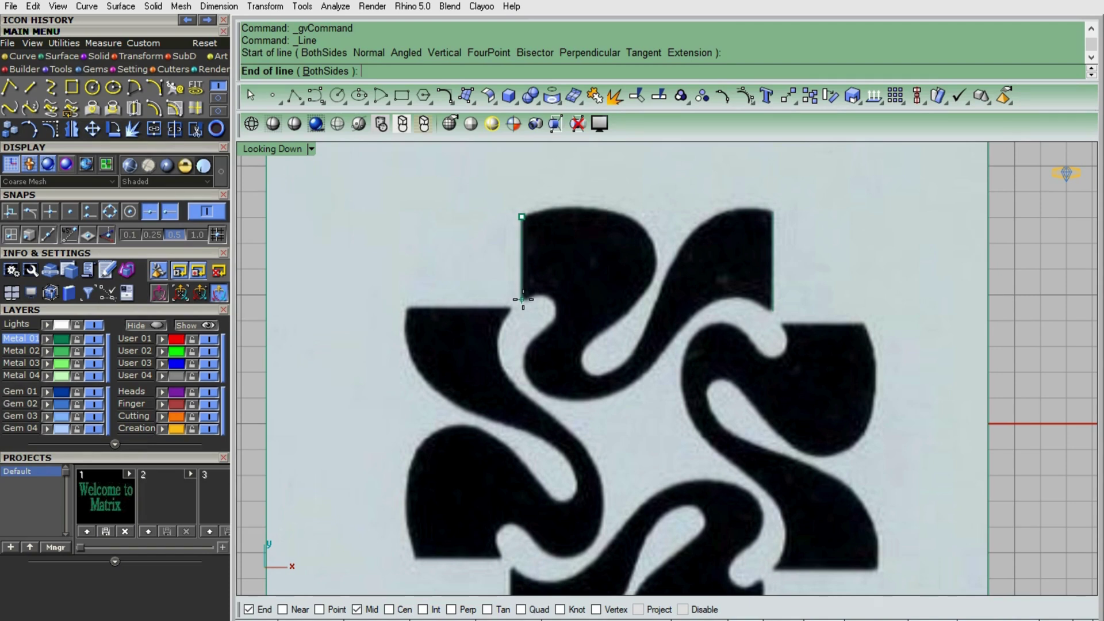
pyautogui.press('Escape')
# Trace the top motif's upper outline with an interpolated curve from its upper-right corner around the teardrop notch to its upper-left corner
pyautogui.click(50, 87)
pyautogui.click(773, 211)
pyautogui.click(747, 207)
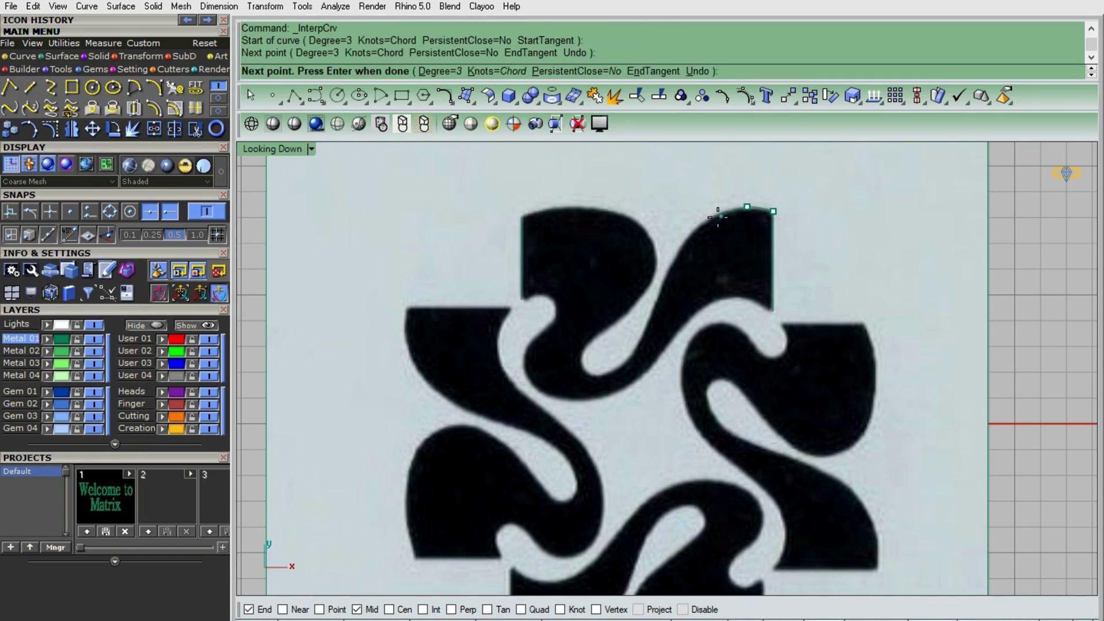
pyautogui.click(711, 214)
pyautogui.click(679, 252)
pyautogui.click(656, 305)
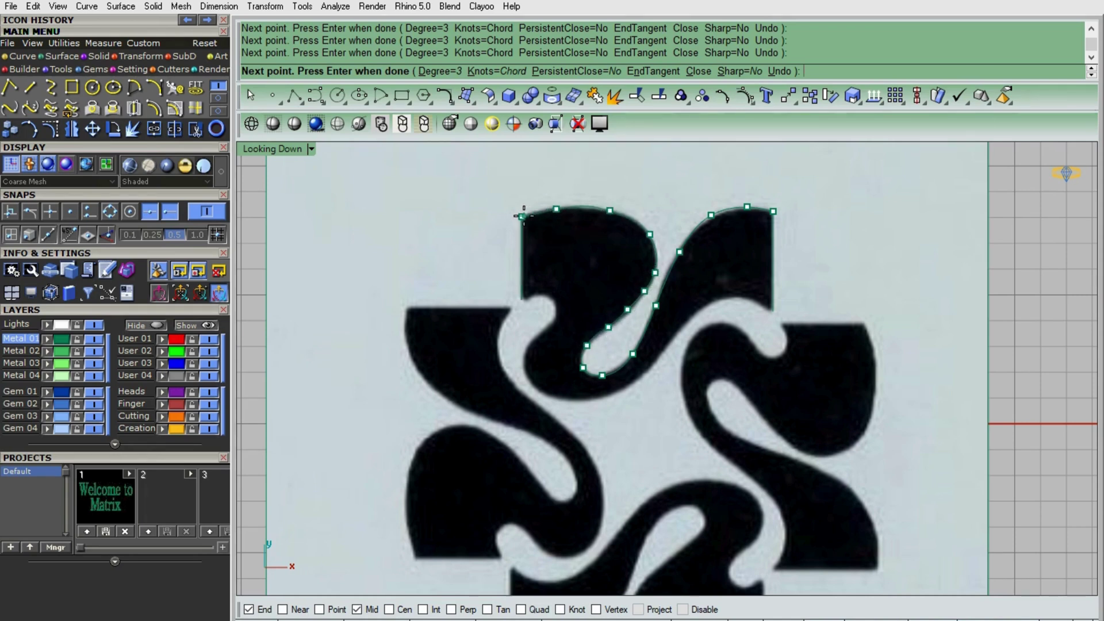
pyautogui.rightClick(524, 216)
# Trace the top motif's lower outline with an interpolated curve from the right line's lower end to the left line's lower end
pyautogui.rightClick(716, 314)
pyautogui.click(773, 311)
pyautogui.click(750, 299)
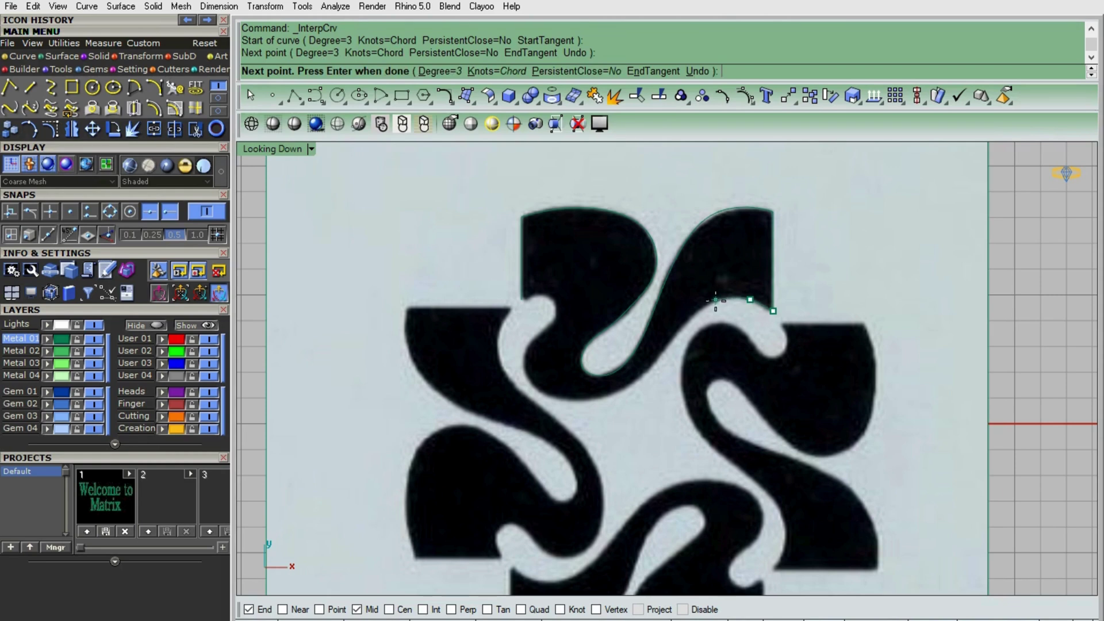
pyautogui.click(716, 301)
pyautogui.click(684, 324)
pyautogui.click(668, 349)
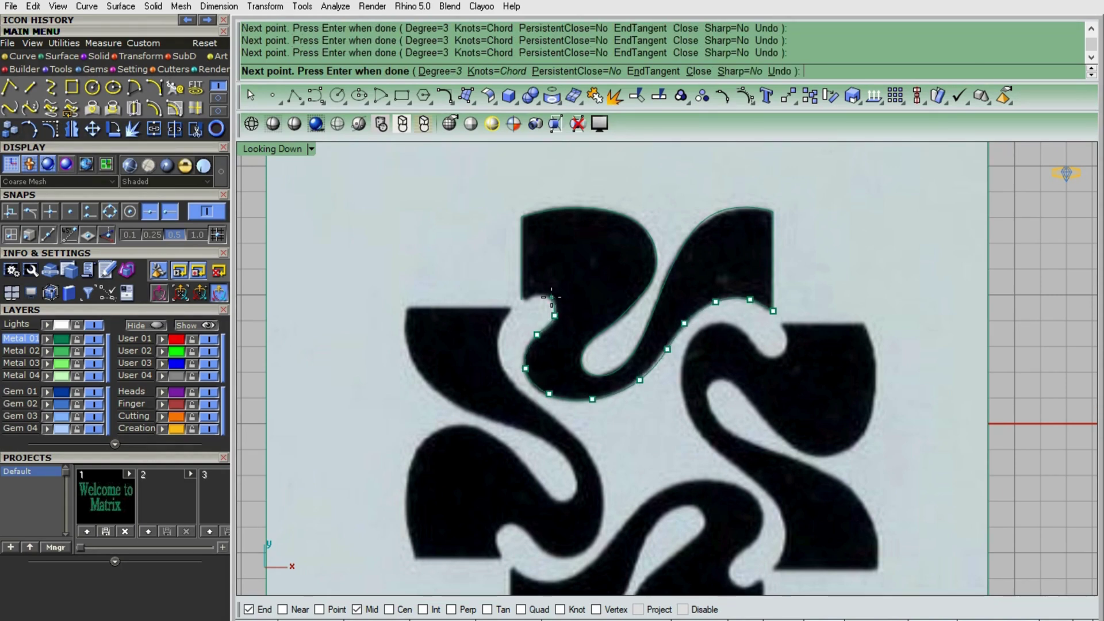
pyautogui.click(526, 299)
pyautogui.rightClick(528, 300)
# Rebuild the upper outline curve with 18 points at degree 3, and run the rebuild on it a second time
pyautogui.click(644, 227)
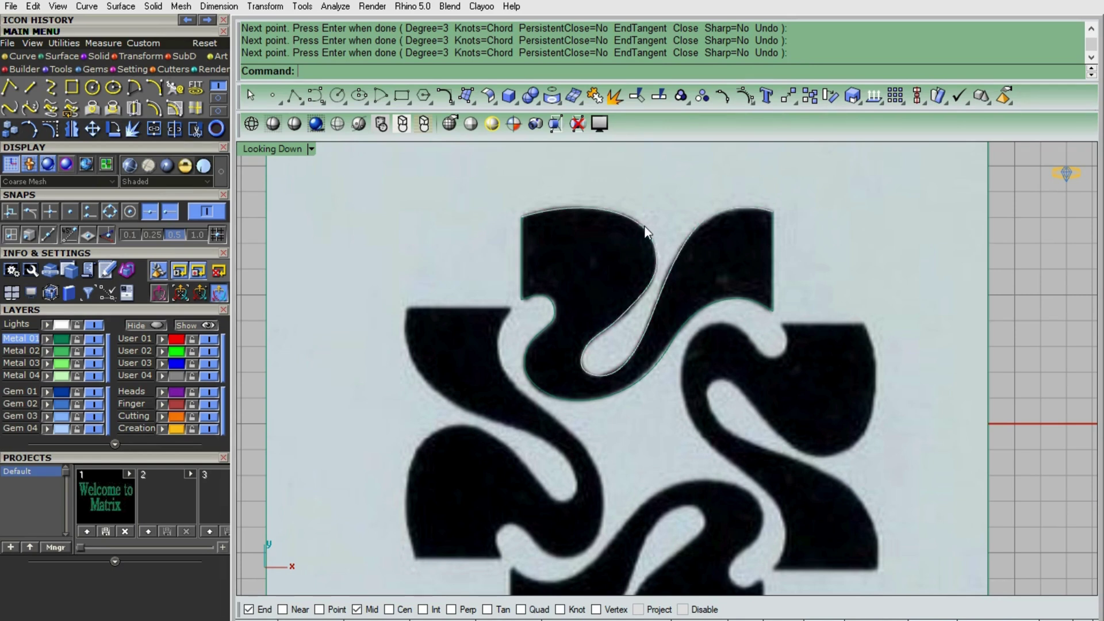
pyautogui.click(705, 266)
pyautogui.press('F4')
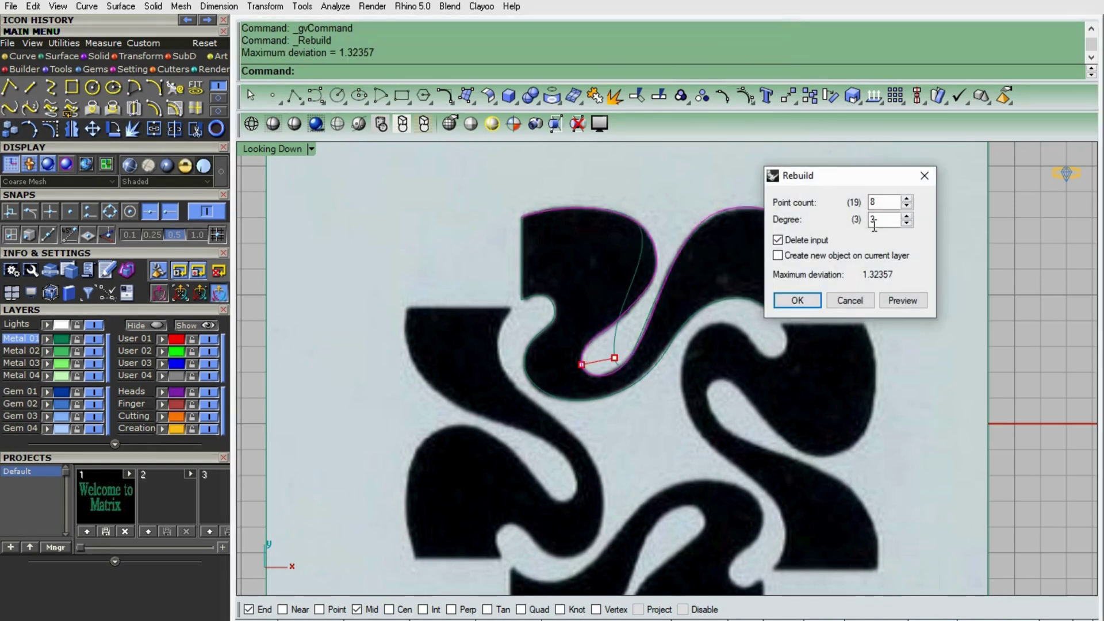
pyautogui.write('18')
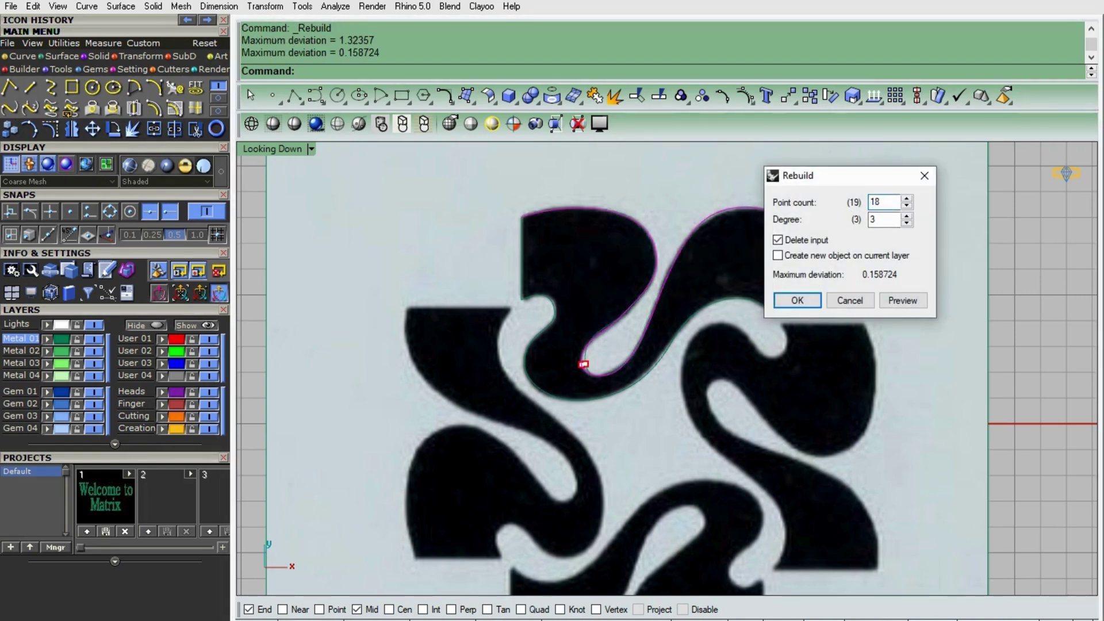
pyautogui.click(806, 301)
pyautogui.rightClick(661, 318)
pyautogui.click(800, 299)
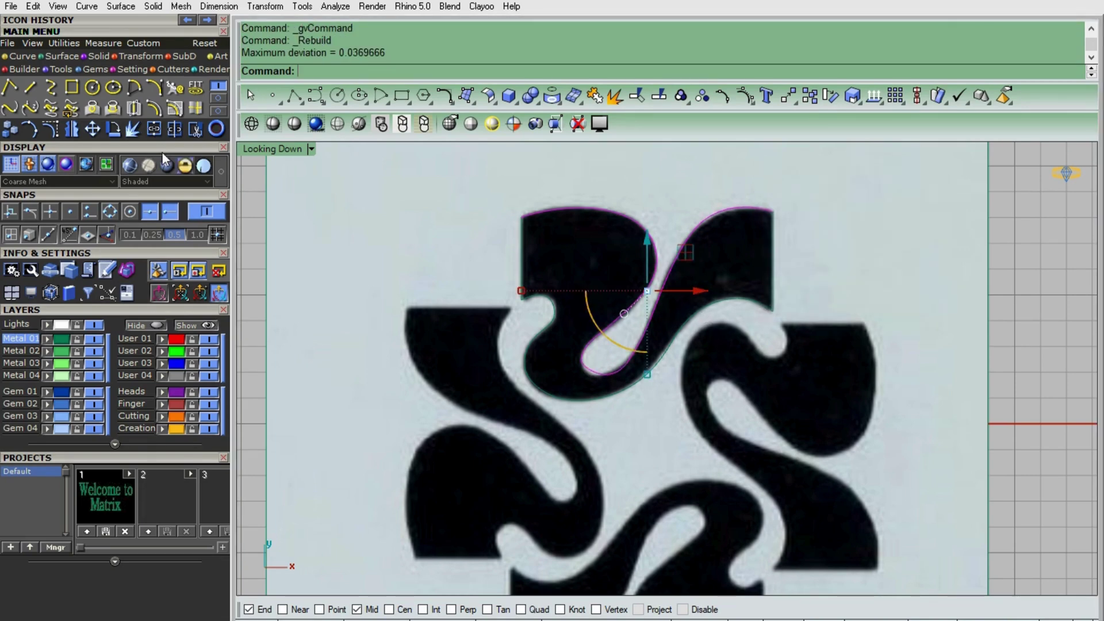
# Show the upper curve's control points and move the bottom and lower-right points to fit the teardrop notch in the image
pyautogui.press('F10')
pyautogui.scroll(5, 577, 382)
pyautogui.click(664, 384)
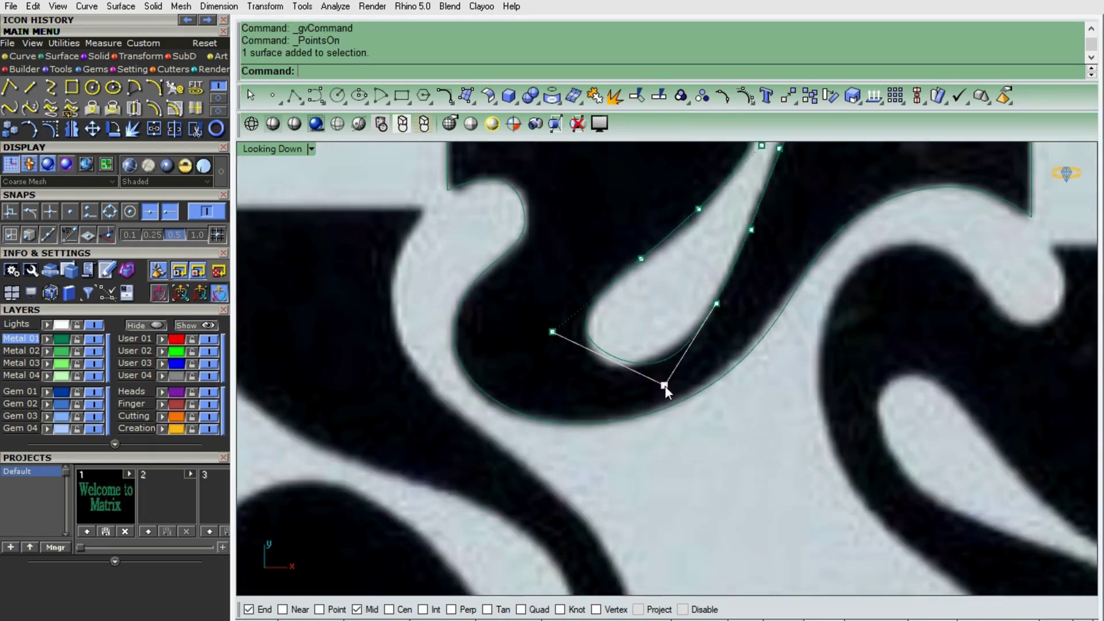
pyautogui.click(712, 428)
pyautogui.moveTo(717, 386); pyautogui.dragTo(681, 391)
pyautogui.moveTo(631, 329); pyautogui.dragTo(631, 334)
pyautogui.click(716, 303)
pyautogui.click(748, 349)
pyautogui.moveTo(716, 255); pyautogui.dragTo(715, 270)
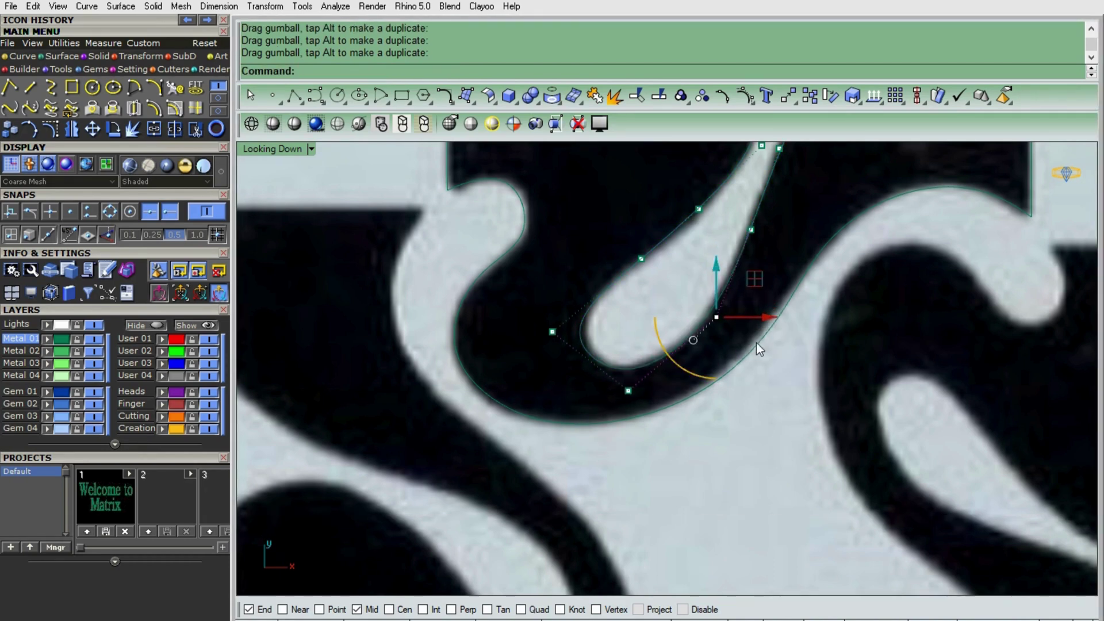
# Shift the two control points on the teardrop notch's left side horizontally to match the image, and hide the points
pyautogui.click(551, 332)
pyautogui.click(611, 372)
pyautogui.moveTo(610, 332); pyautogui.dragTo(618, 331)
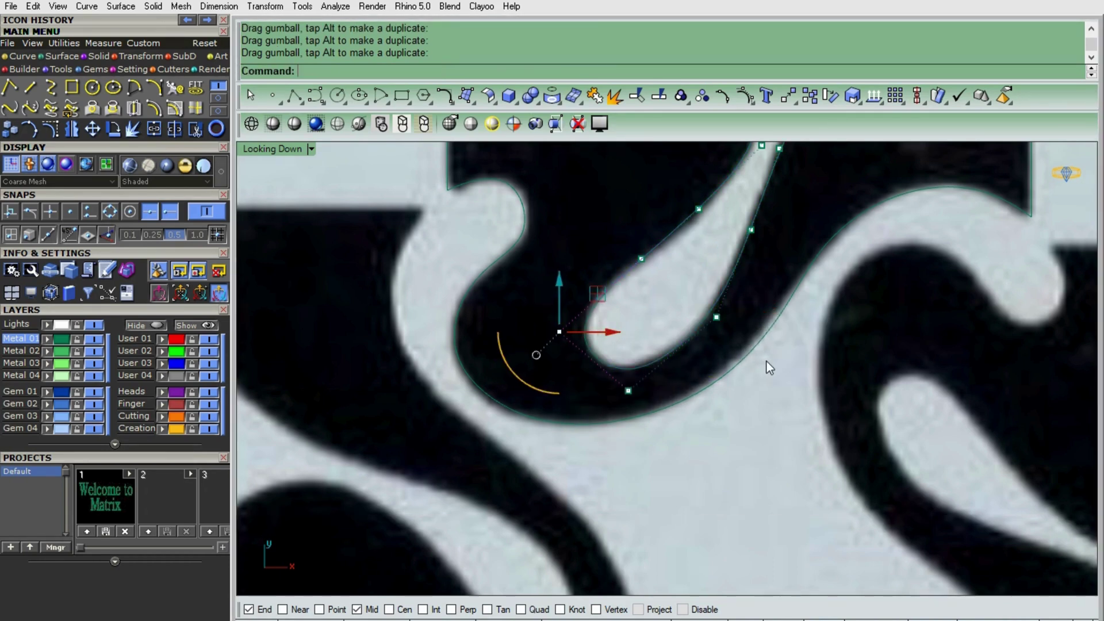
pyautogui.click(640, 258)
pyautogui.click(692, 299)
pyautogui.moveTo(694, 260); pyautogui.dragTo(682, 262)
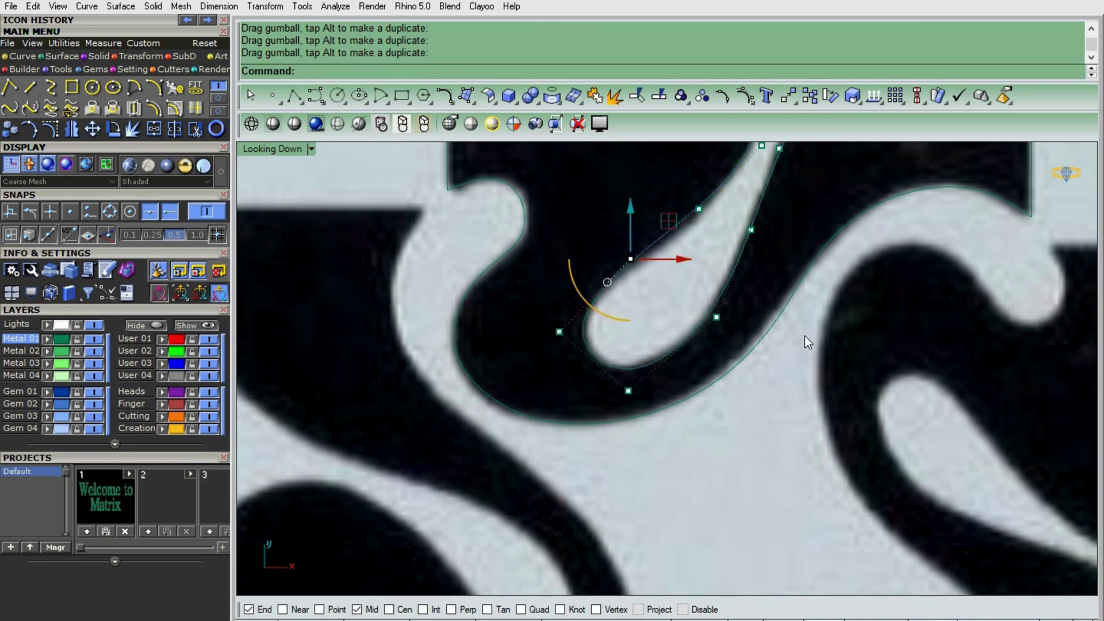
pyautogui.press('Escape')
pyautogui.press('Escape')
# Rebuild the motif's lower outline curve at degree 3 with a reduced point count
pyautogui.click(770, 336)
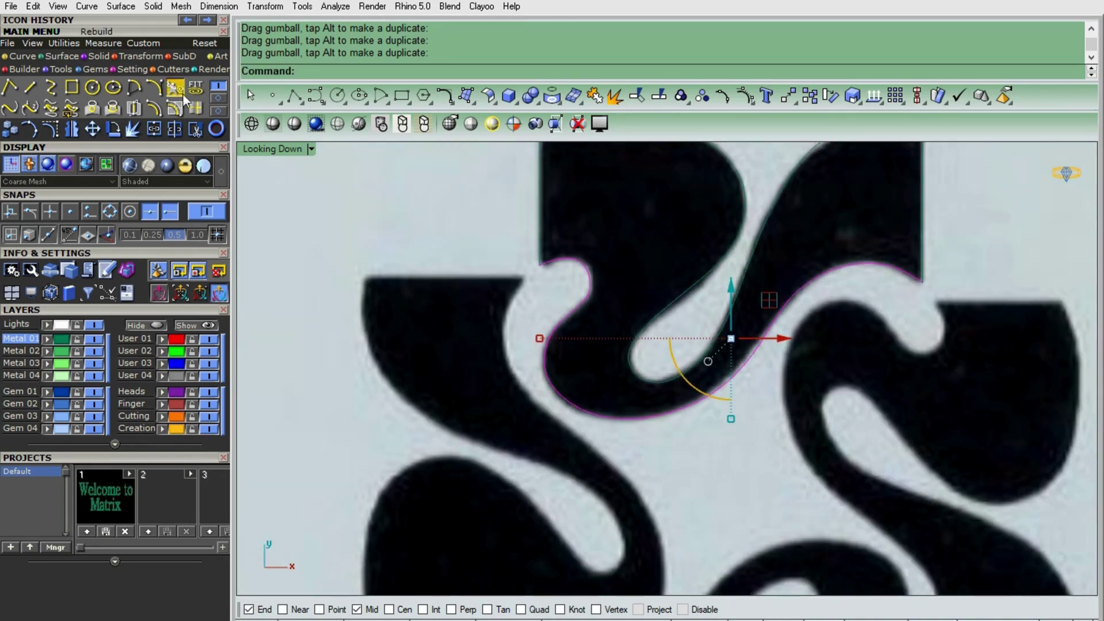
pyautogui.click(183, 94)
pyautogui.click(907, 207)
pyautogui.click(907, 206)
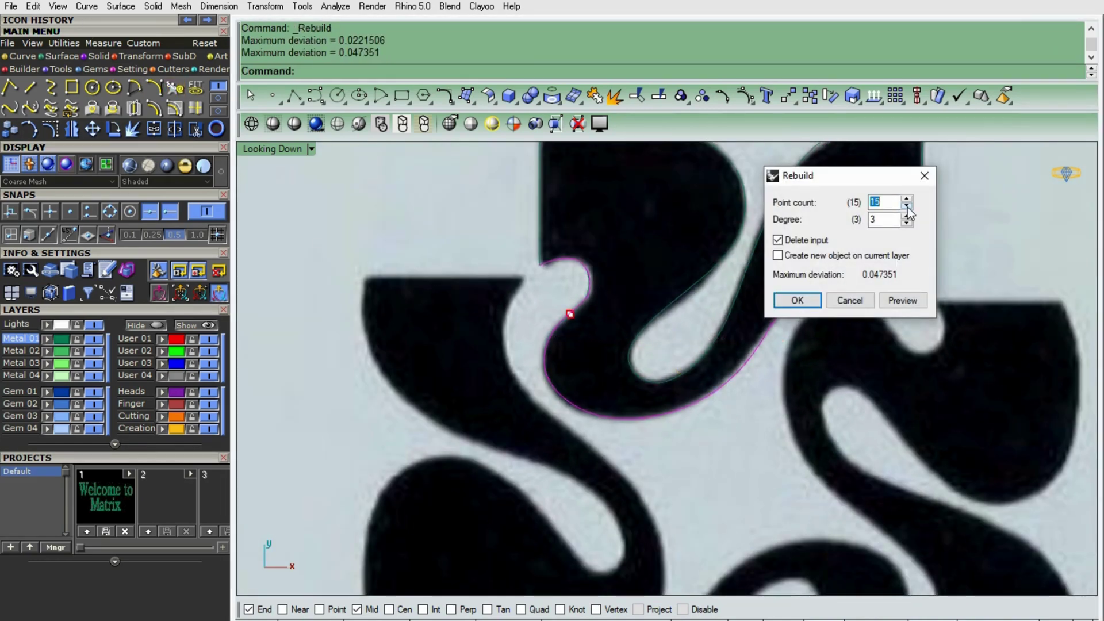
pyautogui.click(906, 207)
pyautogui.click(907, 207)
pyautogui.click(794, 299)
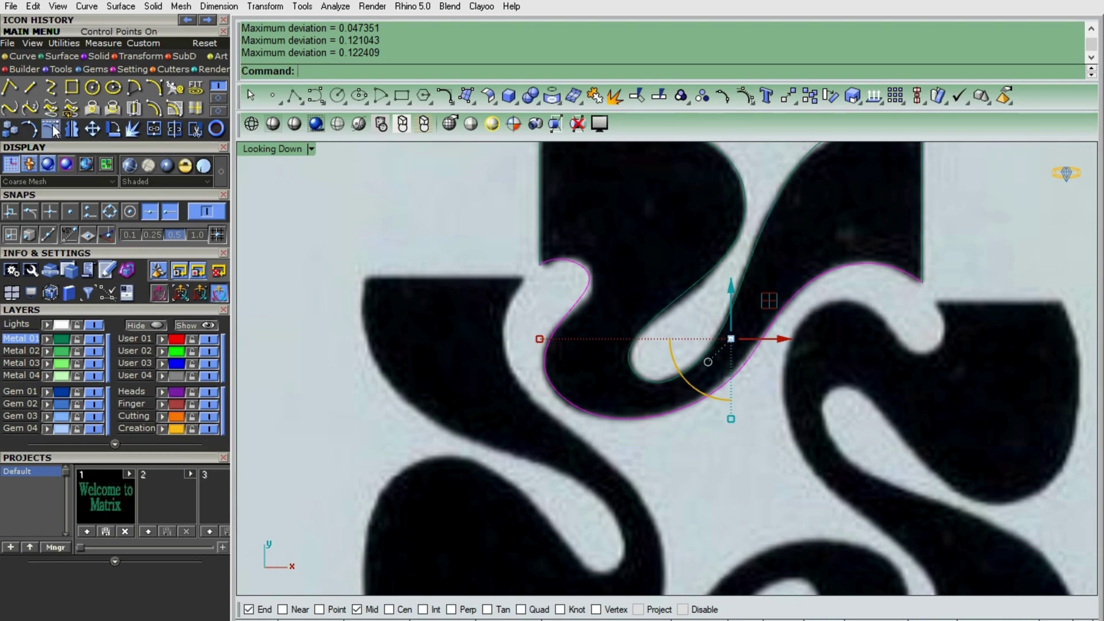
# Show the lower outline's control points and move the point above the rounded hook to the right and up
pyautogui.click(53, 130)
pyautogui.scroll(5, 547, 252)
pyautogui.click(547, 252)
pyautogui.moveTo(586, 241); pyautogui.dragTo(627, 242)
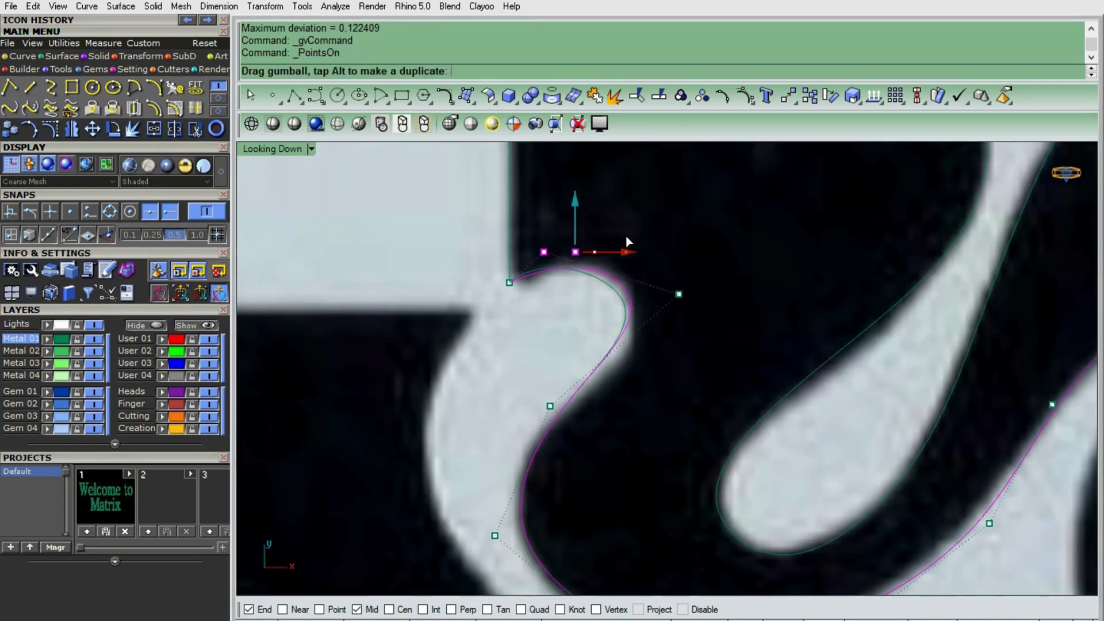
pyautogui.moveTo(571, 206); pyautogui.dragTo(570, 195)
# Lower the control point beside the rounded hook and shift the one above it right and up to match the image
pyautogui.click(677, 295)
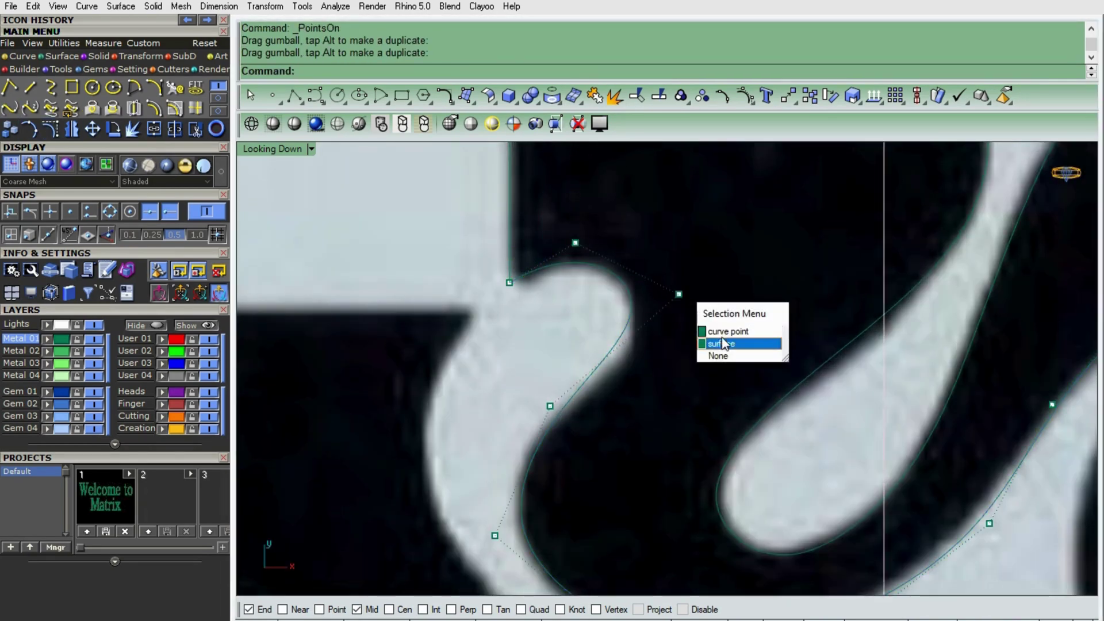
pyautogui.click(719, 341)
pyautogui.moveTo(679, 245); pyautogui.dragTo(678, 291)
pyautogui.click(627, 257)
pyautogui.click(623, 294)
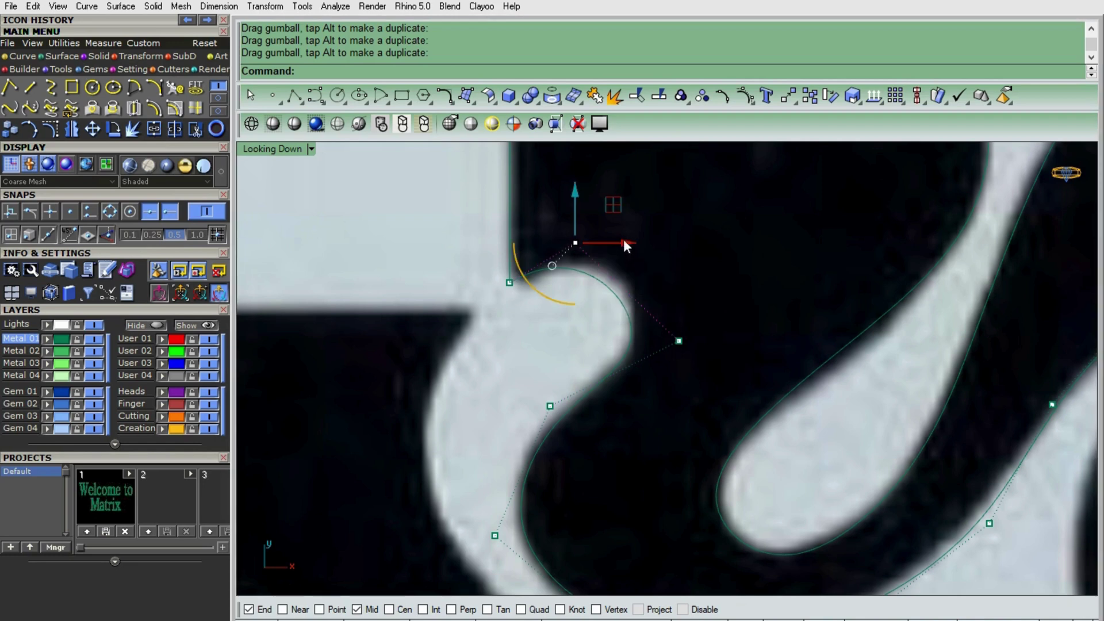
pyautogui.click(592, 244)
pyautogui.click(647, 281)
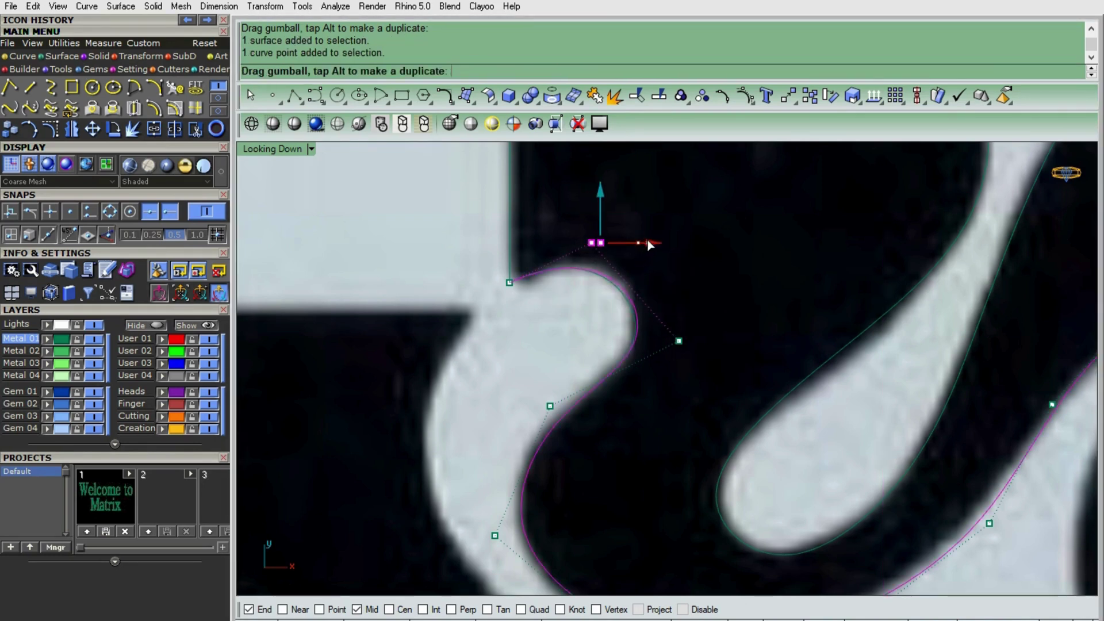
pyautogui.moveTo(598, 202); pyautogui.dragTo(598, 194)
# Shift the control point below the motif's lower-left bend horizontally so the curve follows the image
pyautogui.scroll(-2, 542, 261)
pyautogui.click(574, 484)
pyautogui.click(574, 484)
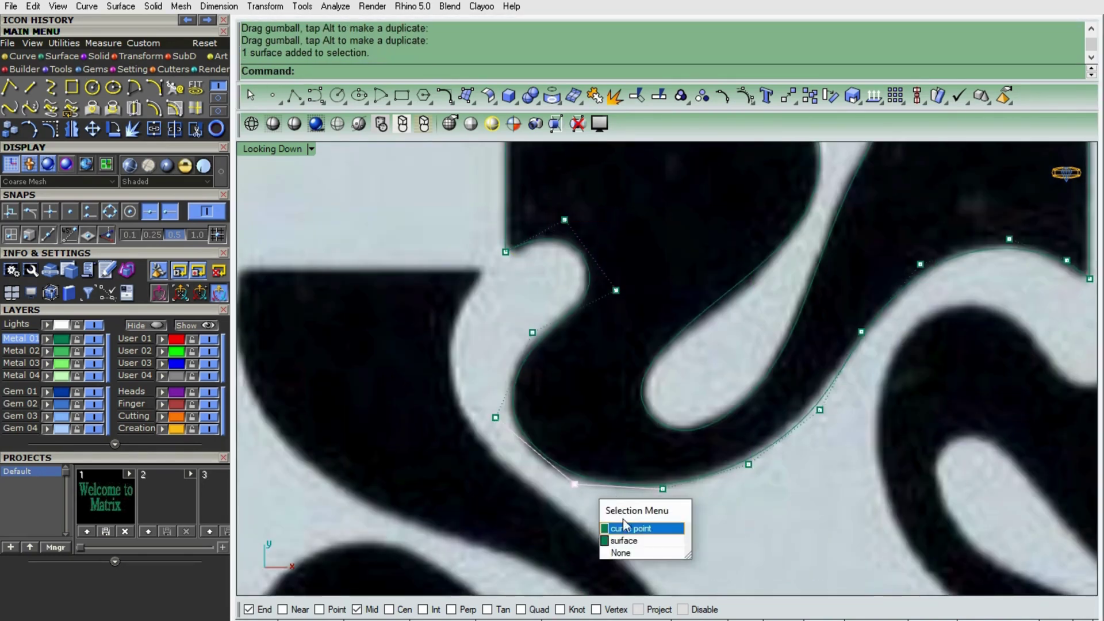
pyautogui.click(624, 526)
pyautogui.moveTo(618, 488); pyautogui.dragTo(620, 487)
pyautogui.scroll(-3, 812, 380)
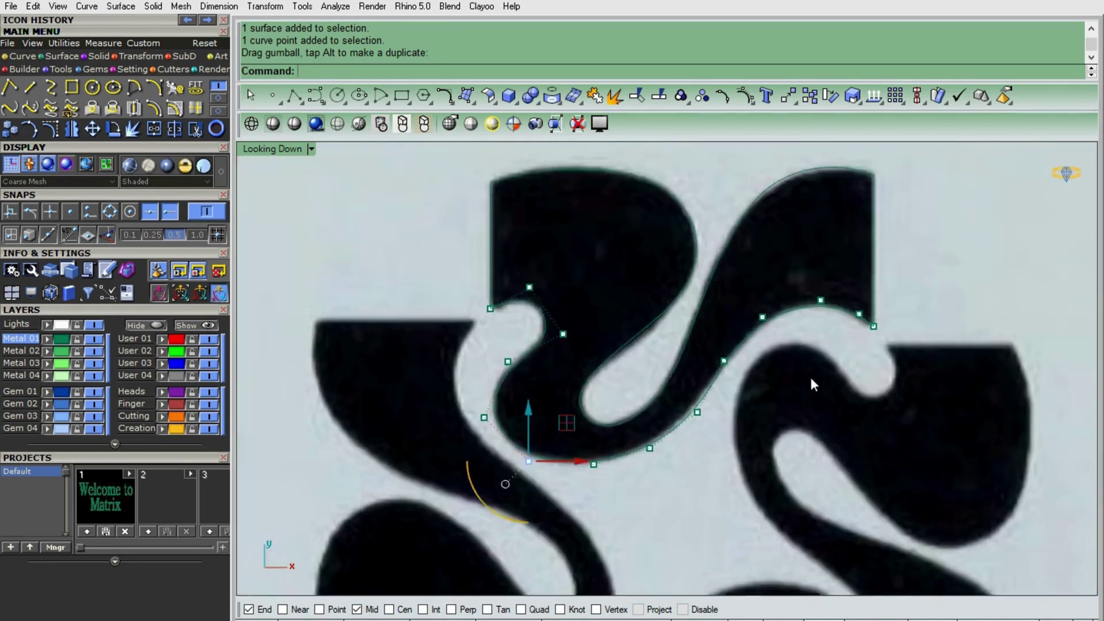
# Fit the outline's rising right side to the image by shifting its control point left and fine-tuning the arch above it
pyautogui.scroll(5, 636, 424)
pyautogui.click(636, 423)
pyautogui.click(703, 466)
pyautogui.moveTo(691, 423); pyautogui.dragTo(684, 417)
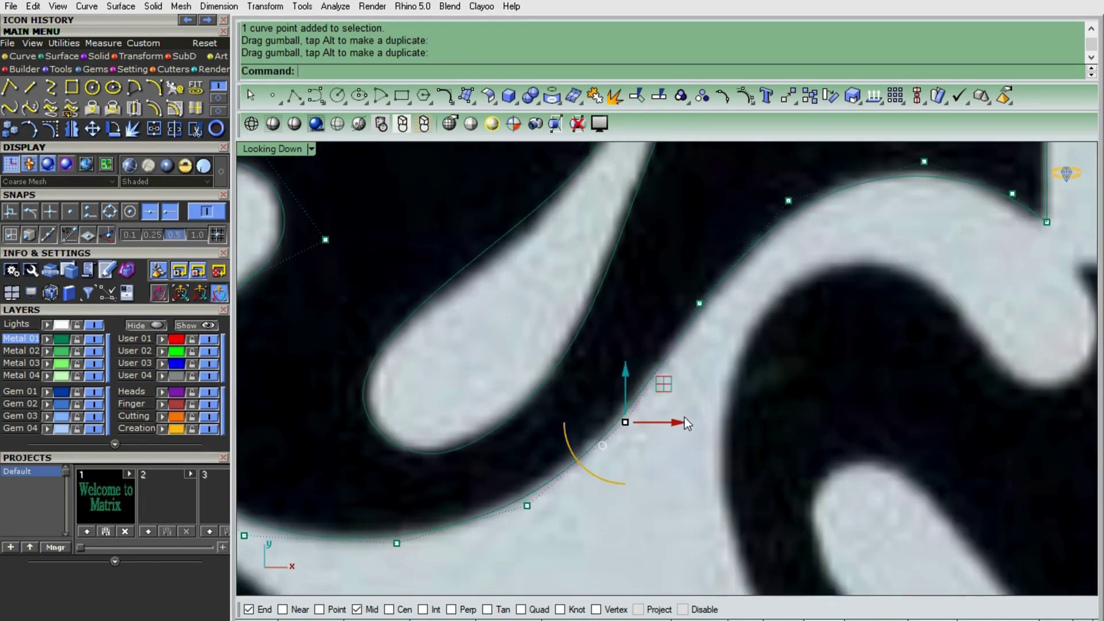
pyautogui.scroll(-3, 896, 185)
pyautogui.scroll(4, 829, 247)
pyautogui.scroll(-2, 829, 247)
pyautogui.moveTo(834, 236); pyautogui.dragTo(833, 243)
pyautogui.scroll(-3, 719, 333)
pyautogui.scroll(-4, 887, 280)
# Remove the pattern picture from the view and join the four outline curves into one closed curve
pyautogui.click(713, 379)
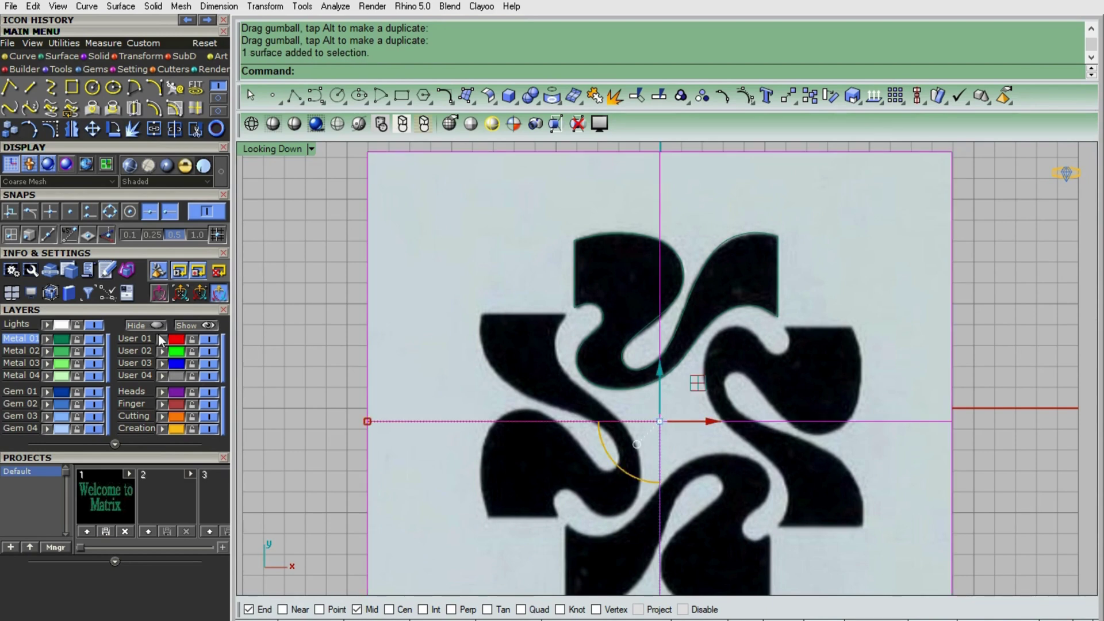
pyautogui.press('Delete')
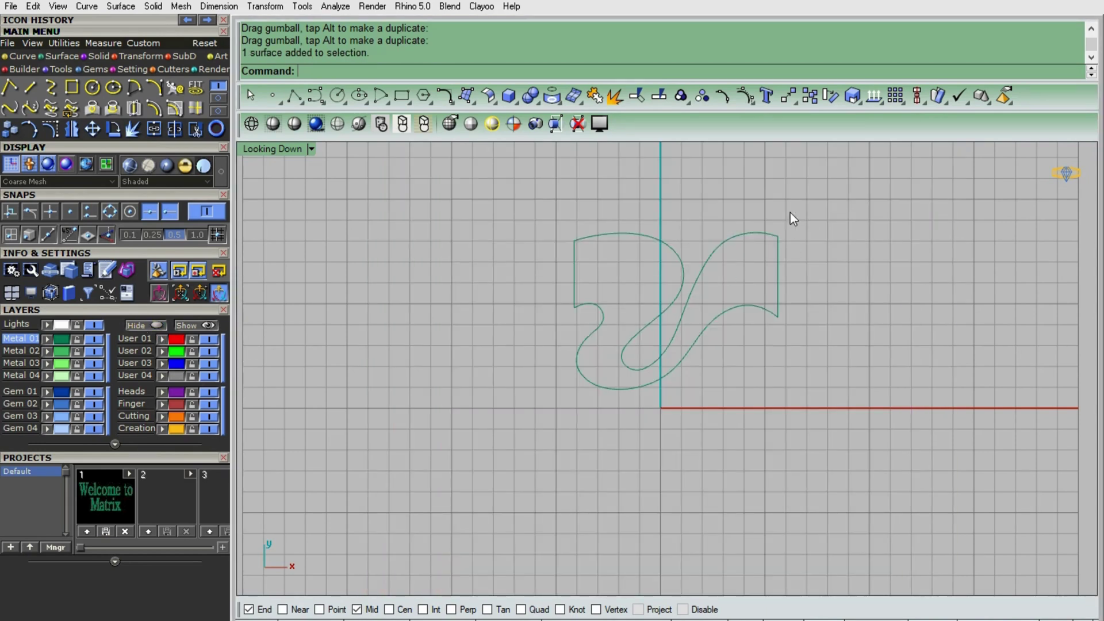
pyautogui.click(153, 131)
pyautogui.click(778, 282)
pyautogui.click(582, 260)
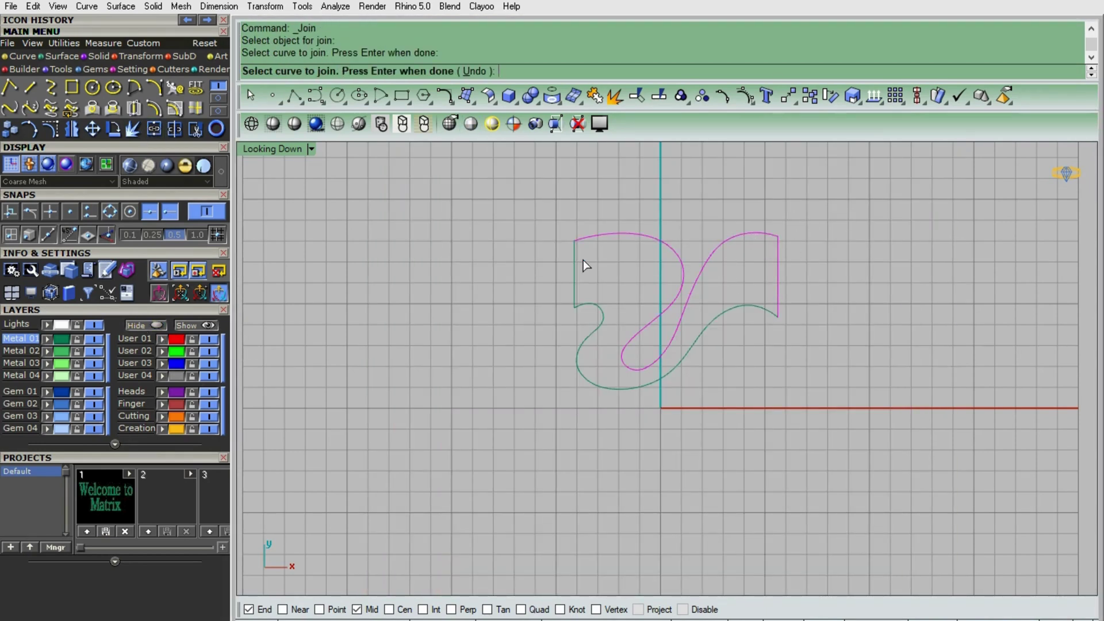
pyautogui.click(593, 313)
# Move the joined outline left and slightly up so it is centred on the vertical axis
pyautogui.click(593, 312)
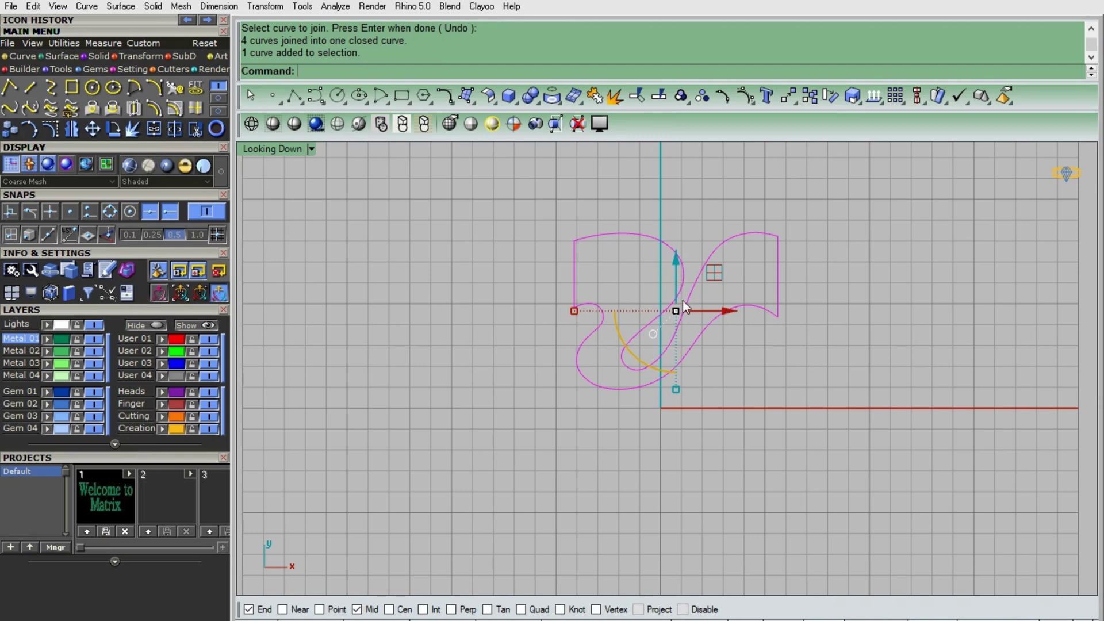
pyautogui.moveTo(677, 296); pyautogui.dragTo(712, 303)
pyautogui.click(719, 383)
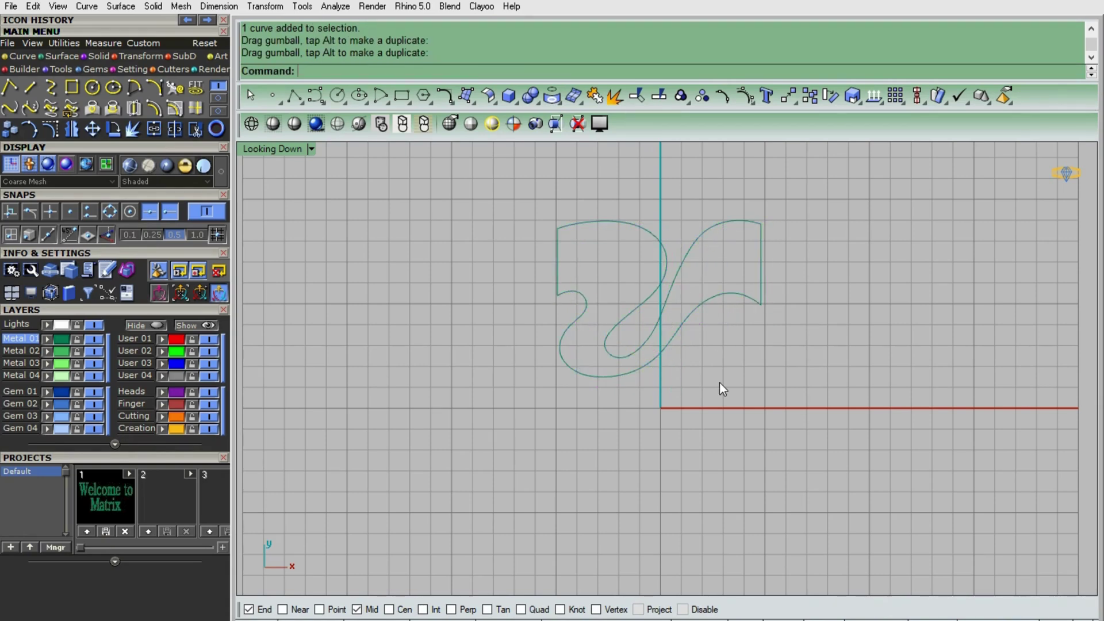
# Rotate the outline about the origin 0 with Copy=Yes, placing three copies at successive quarter turns
pyautogui.scroll(-4, 720, 382)
pyautogui.click(688, 278)
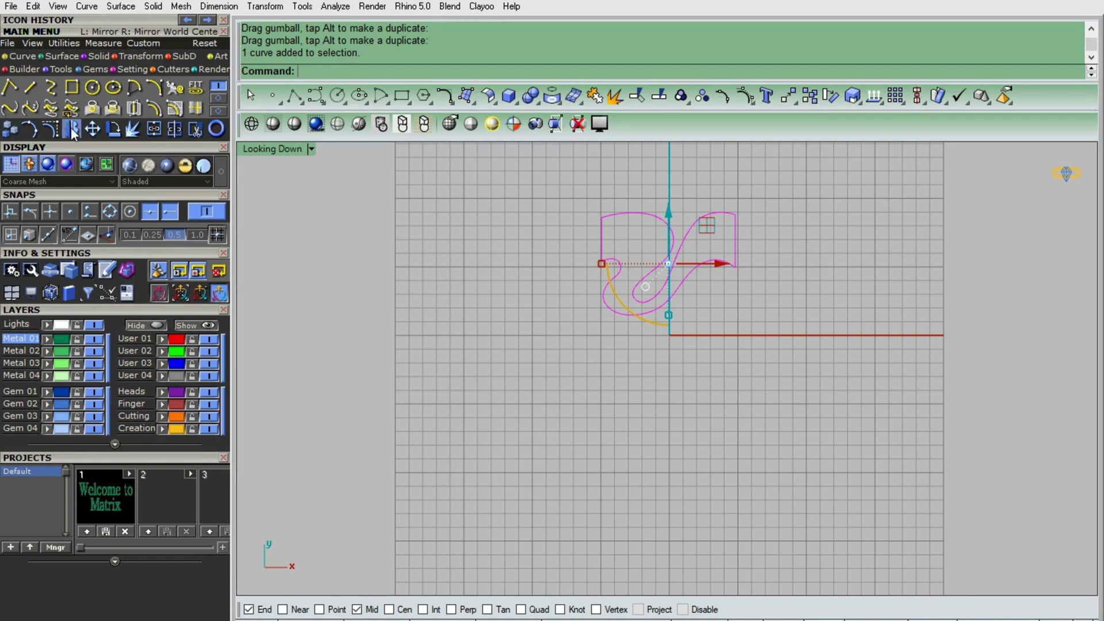
pyautogui.click(113, 129)
pyautogui.click(364, 73)
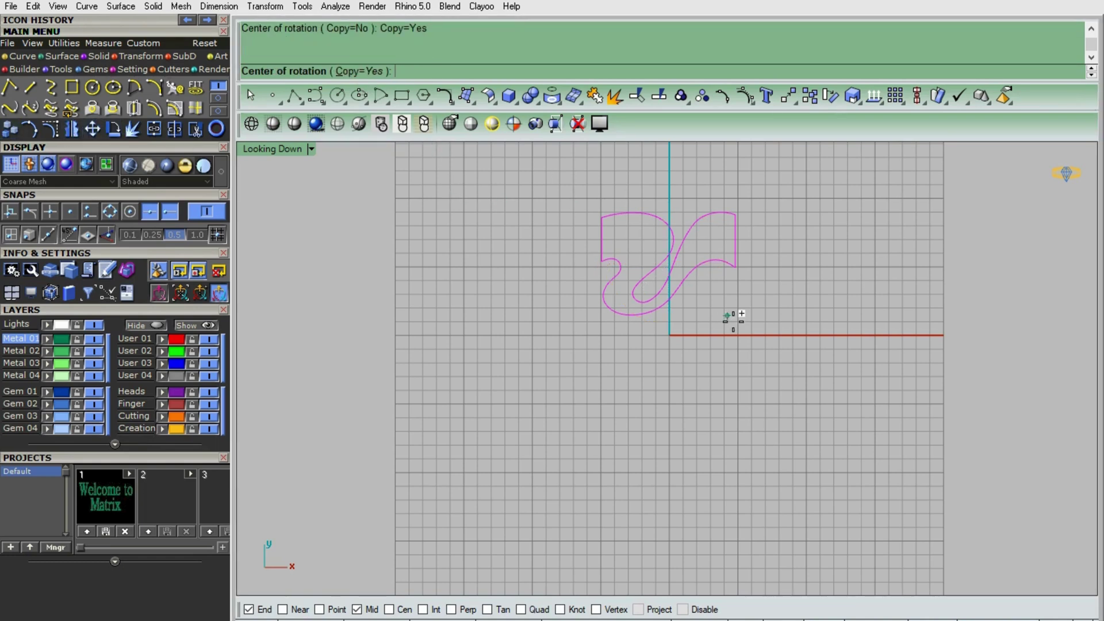
pyautogui.write('0')
pyautogui.press('Return')
pyautogui.click(669, 431)
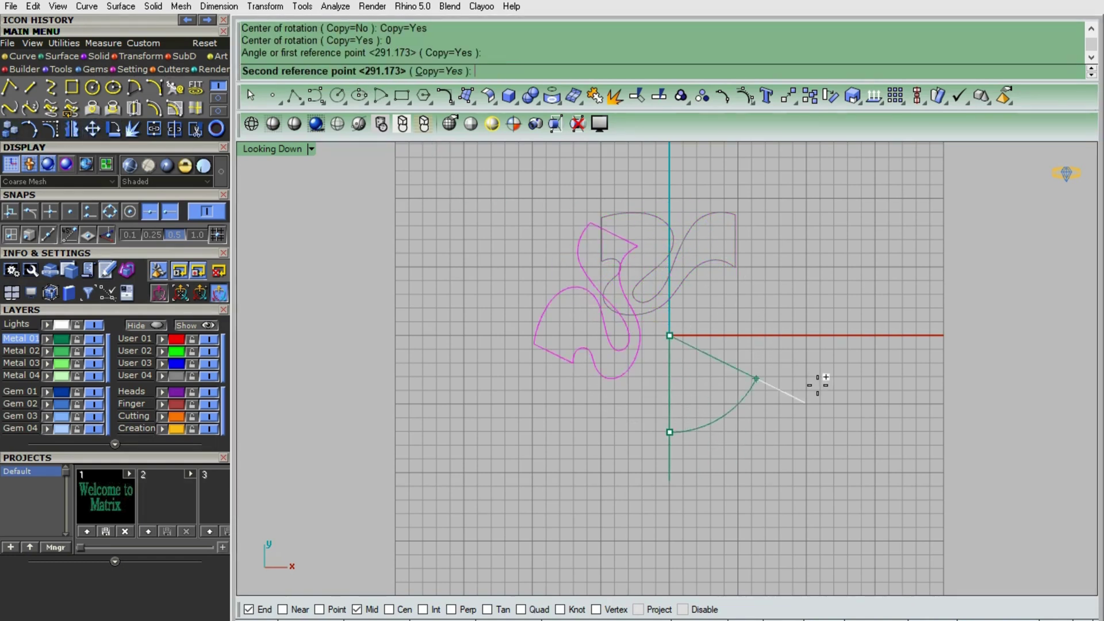
pyautogui.click(857, 334)
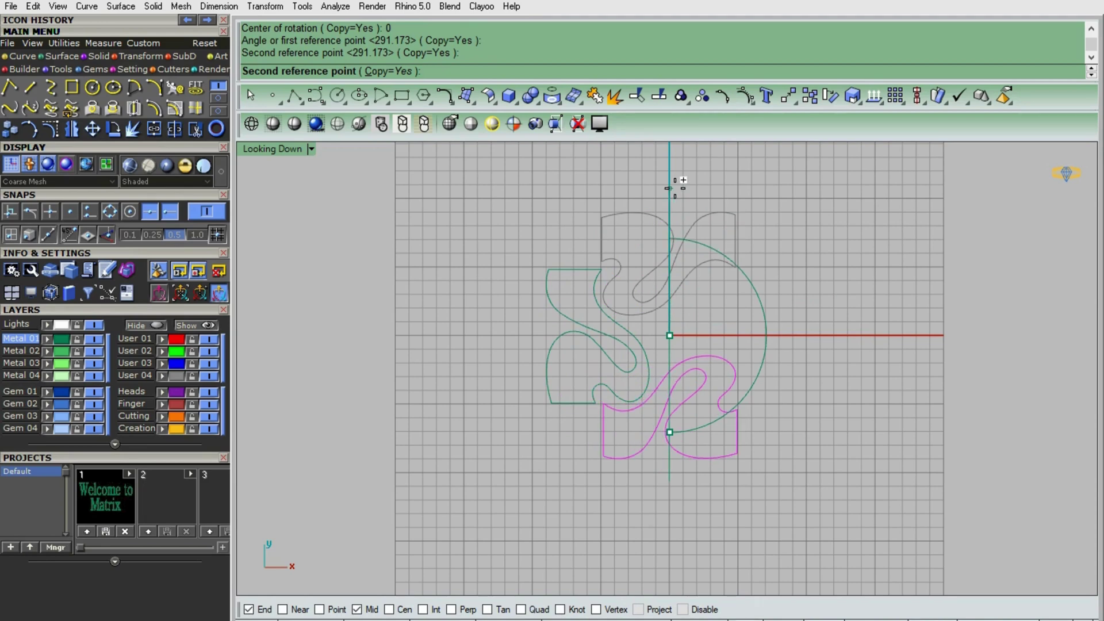
pyautogui.click(670, 179)
pyautogui.click(477, 336)
pyautogui.rightClick(551, 401)
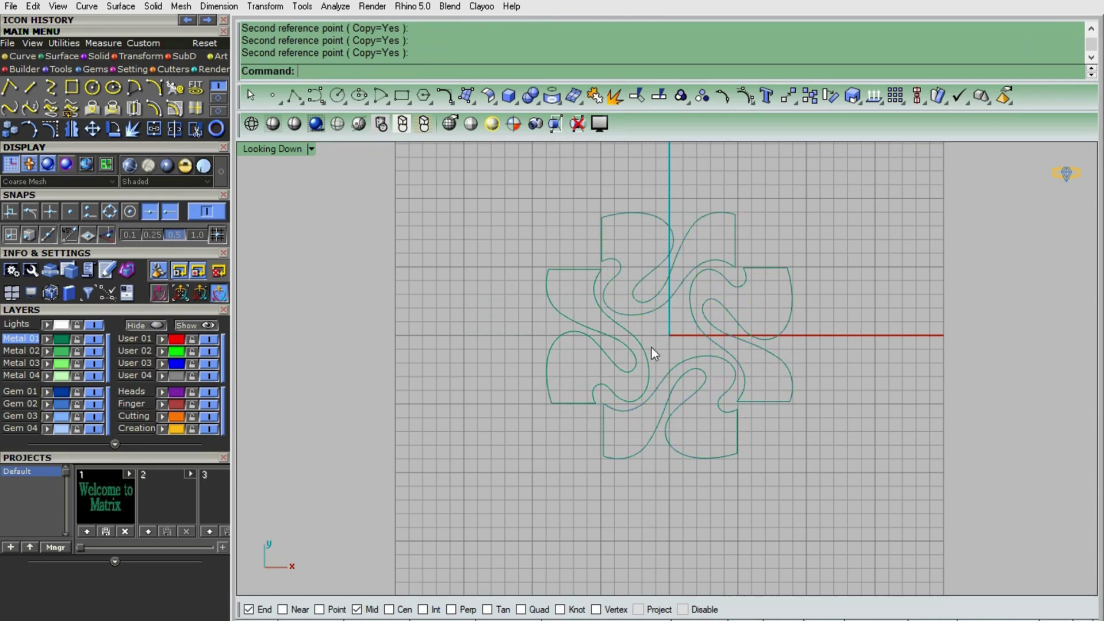
# Move the original top outline slightly up so its three history-linked copies spread outward from the centre
pyautogui.scroll(-4, 651, 348)
pyautogui.scroll(6, 660, 334)
pyautogui.scroll(-2, 641, 324)
pyautogui.scroll(2, 640, 323)
pyautogui.click(765, 278)
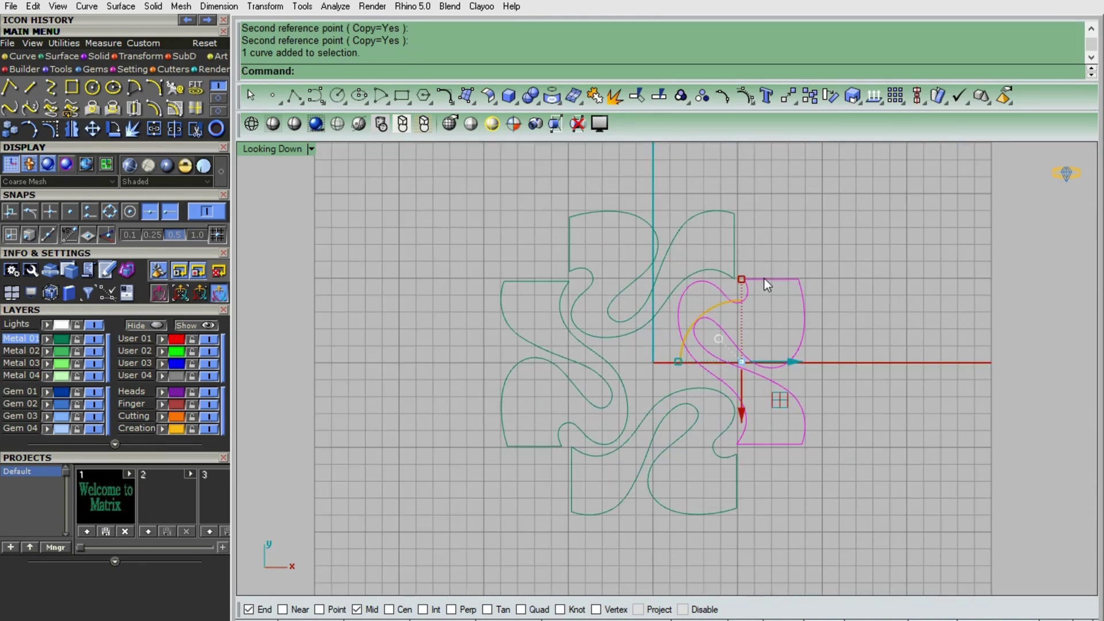
pyautogui.press('Escape')
pyautogui.click(647, 223)
pyautogui.moveTo(652, 223); pyautogui.dragTo(654, 213)
pyautogui.click(875, 236)
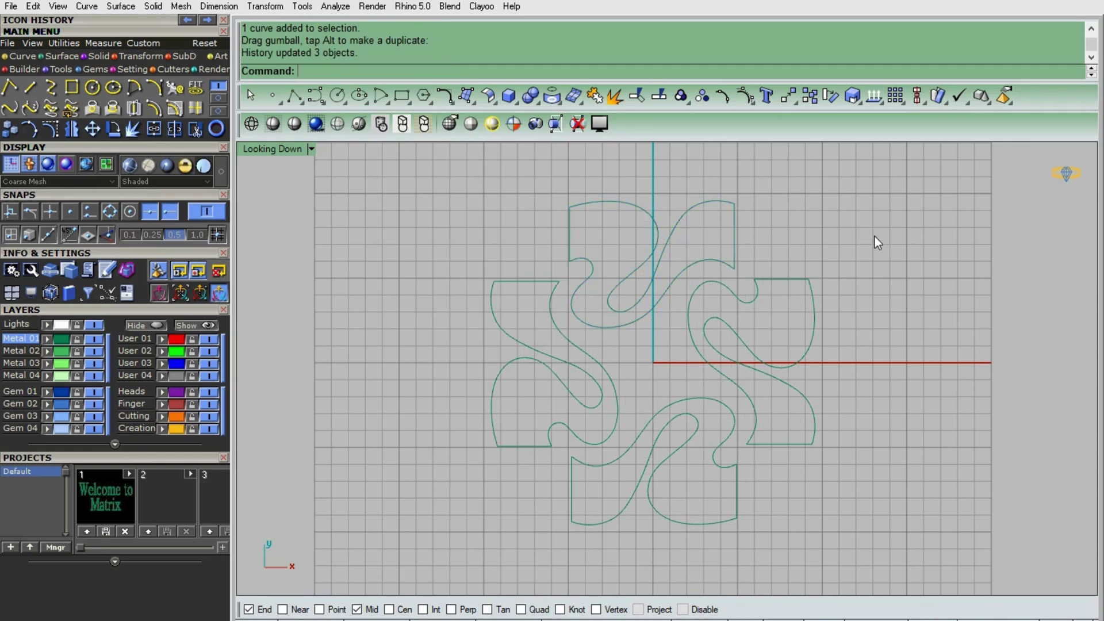
# Restore the four-viewport layout and look over the four-motif arrangement in the Perspective view
pyautogui.scroll(-4, 645, 337)
pyautogui.scroll(2, 586, 378)
pyautogui.scroll(2, 671, 375)
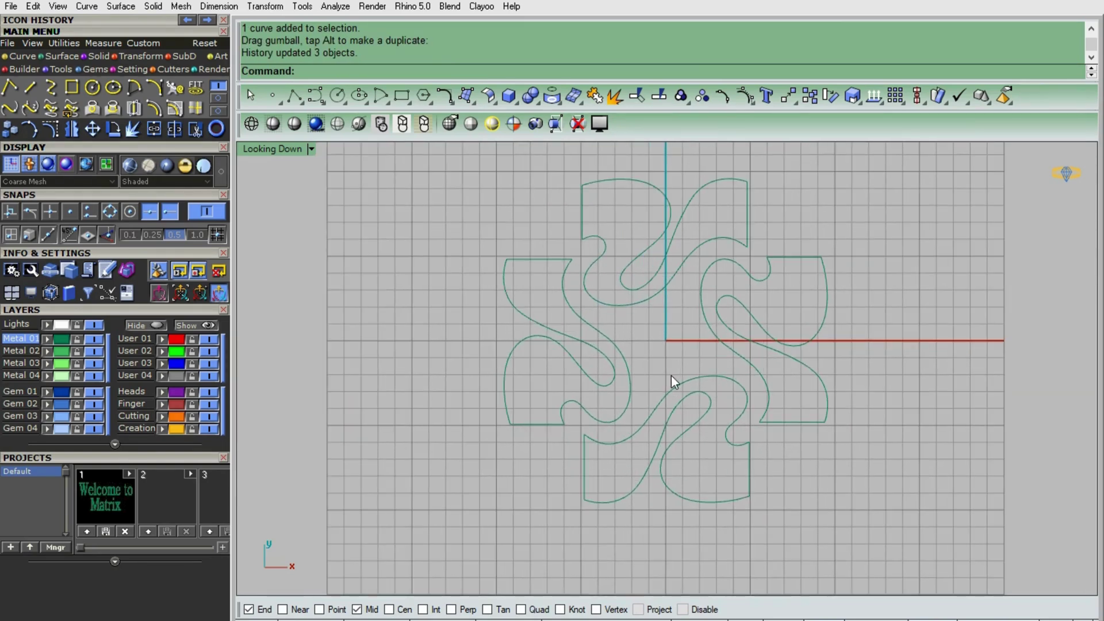
pyautogui.doubleClick(266, 149)
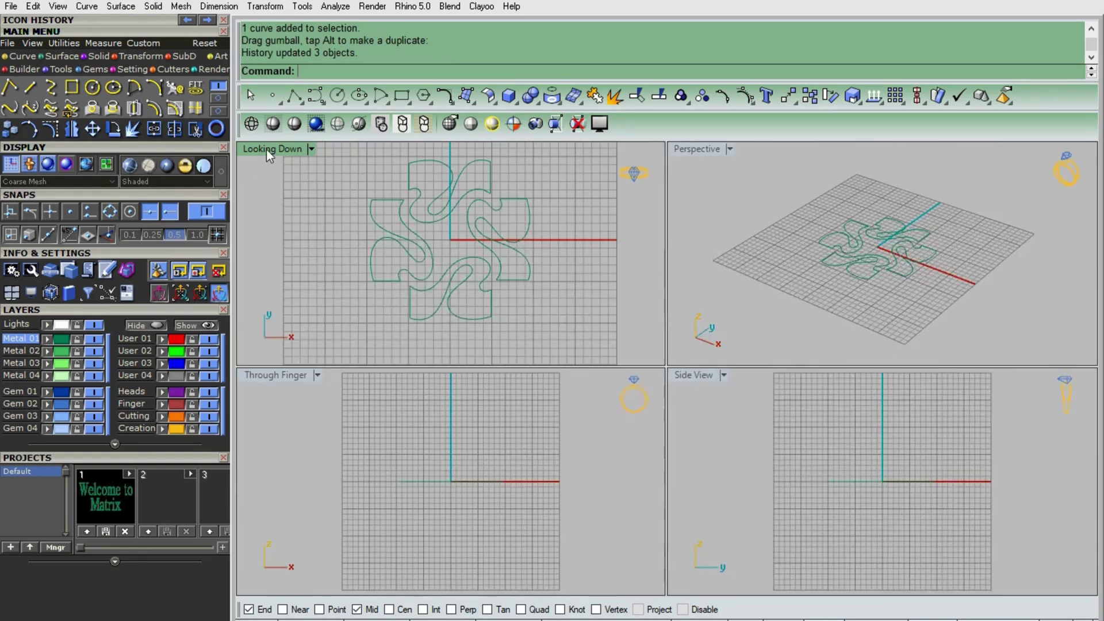
pyautogui.moveTo(698, 157); pyautogui.dragTo(947, 291)
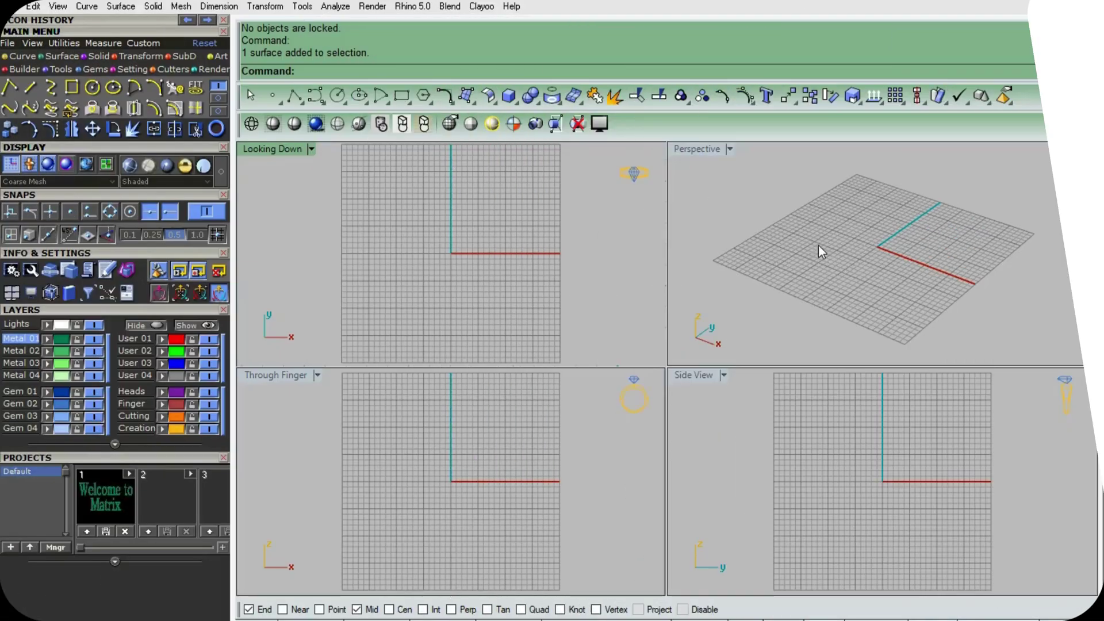
# Unhide the eight-petal flower picture and maximize the Looking Down viewport
pyautogui.click(200, 328)
pyautogui.doubleClick(272, 150)
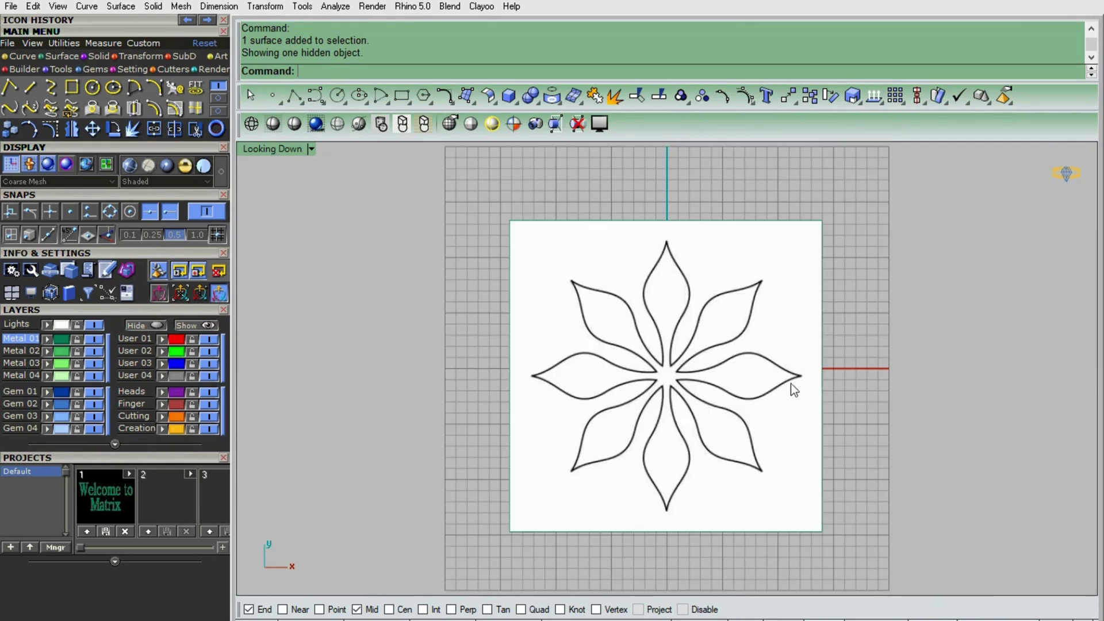
pyautogui.scroll(2, 792, 384)
pyautogui.scroll(-1, 692, 396)
# Trace the left side of the top petal with an interpolated curve from its tip to its base
pyautogui.click(57, 92)
pyautogui.scroll(3, 637, 207)
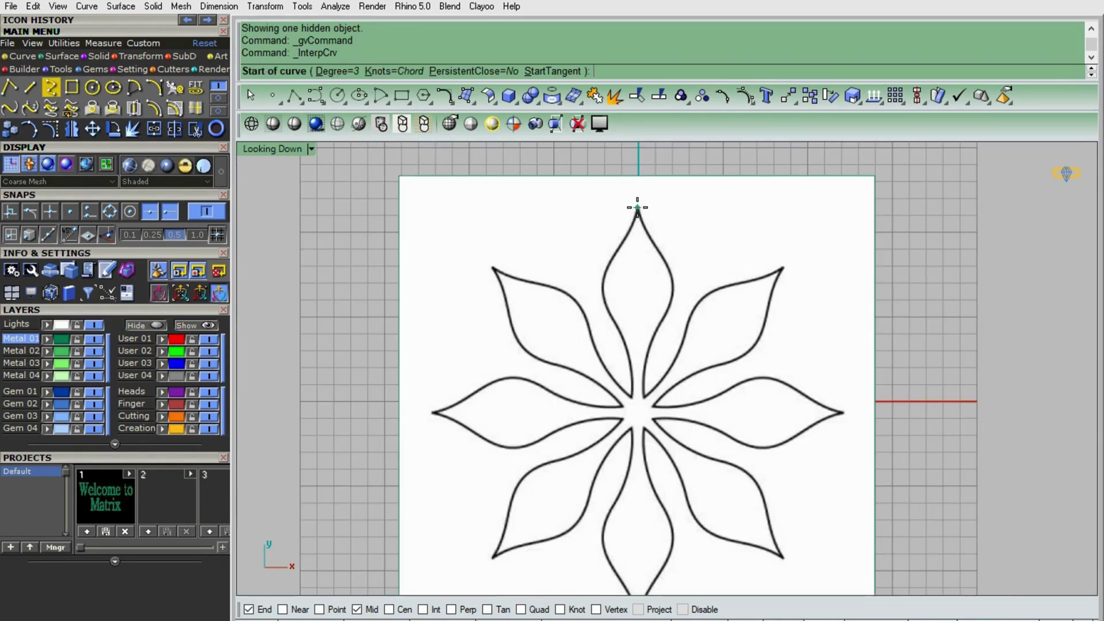
pyautogui.click(639, 207)
pyautogui.click(623, 245)
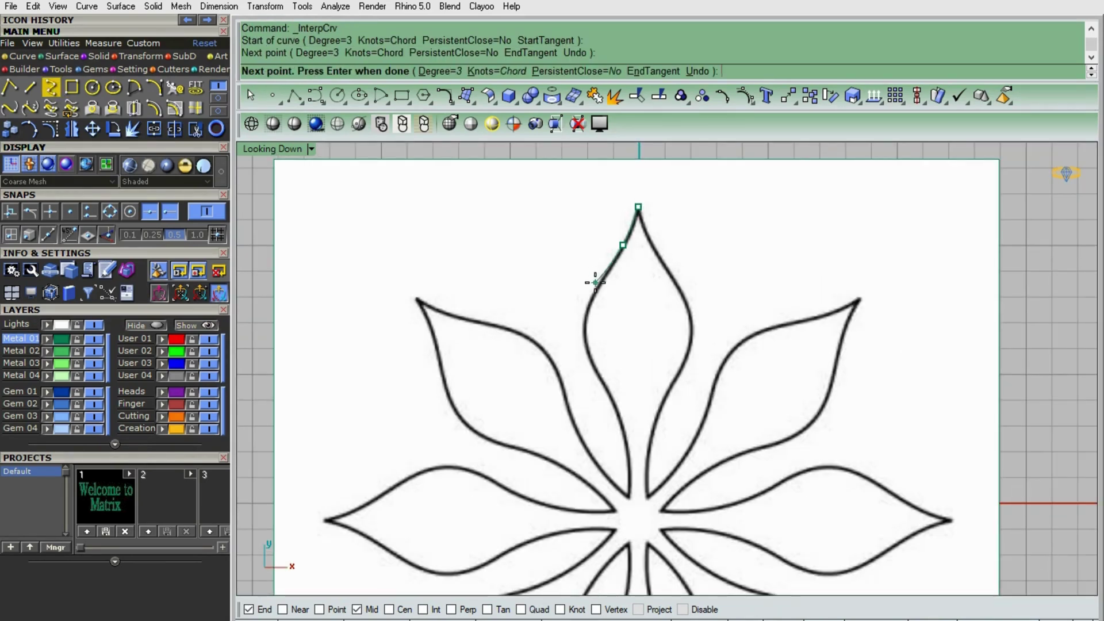
pyautogui.click(598, 285)
pyautogui.click(582, 325)
pyautogui.click(597, 375)
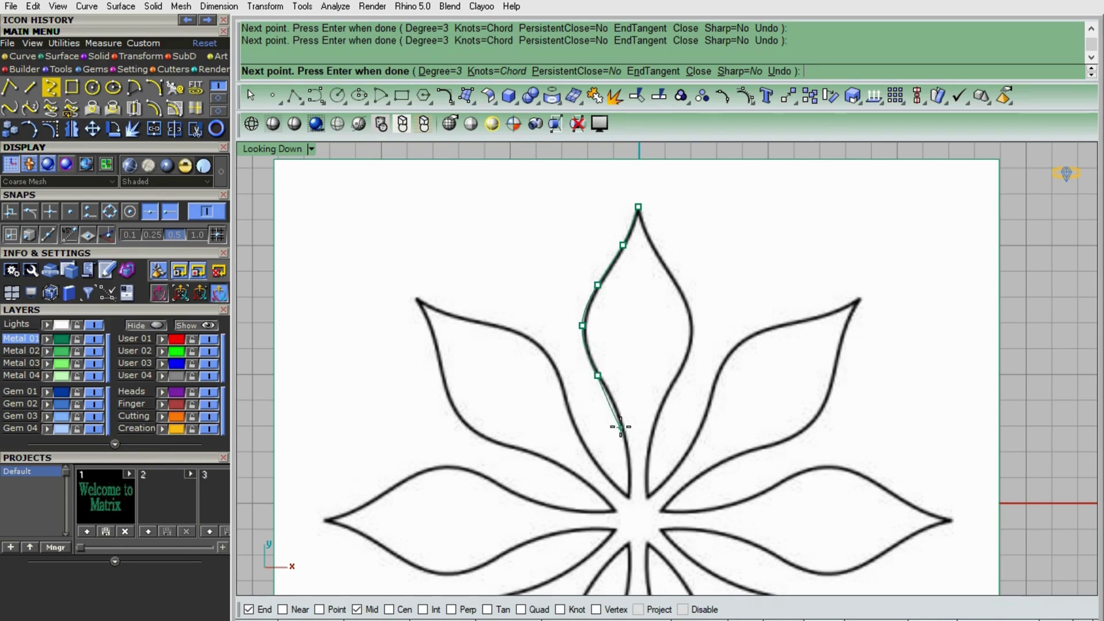
pyautogui.click(616, 414)
pyautogui.click(628, 501)
pyautogui.press('Return')
# Rebuild the petal's side curve with 8 points at degree 3, and remove the flower picture from the view
pyautogui.click(627, 240)
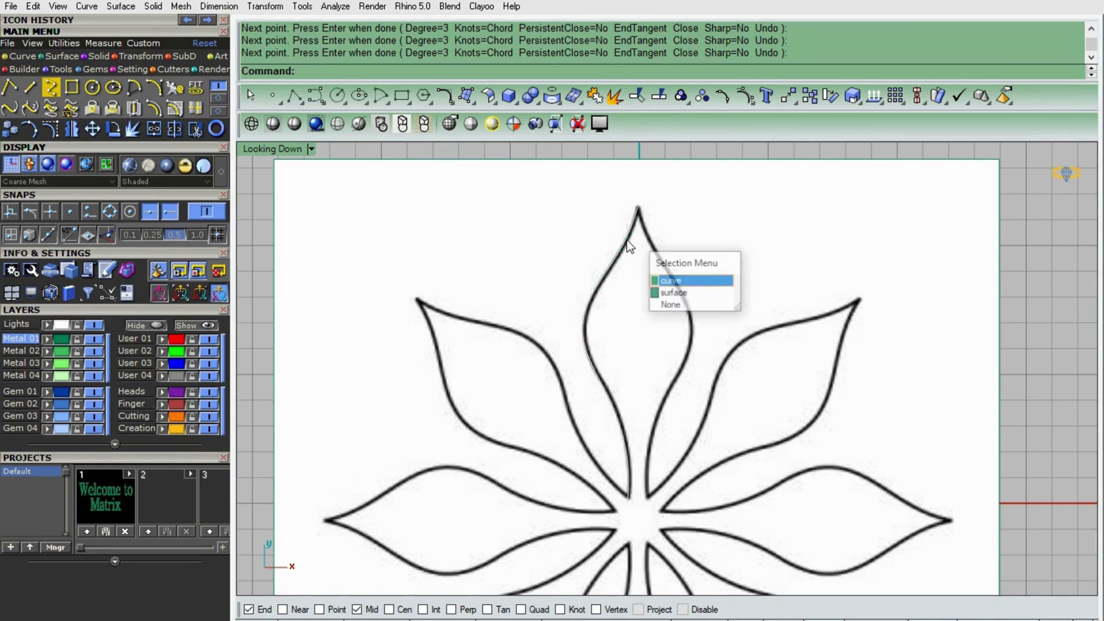
pyautogui.click(698, 280)
pyautogui.click(175, 87)
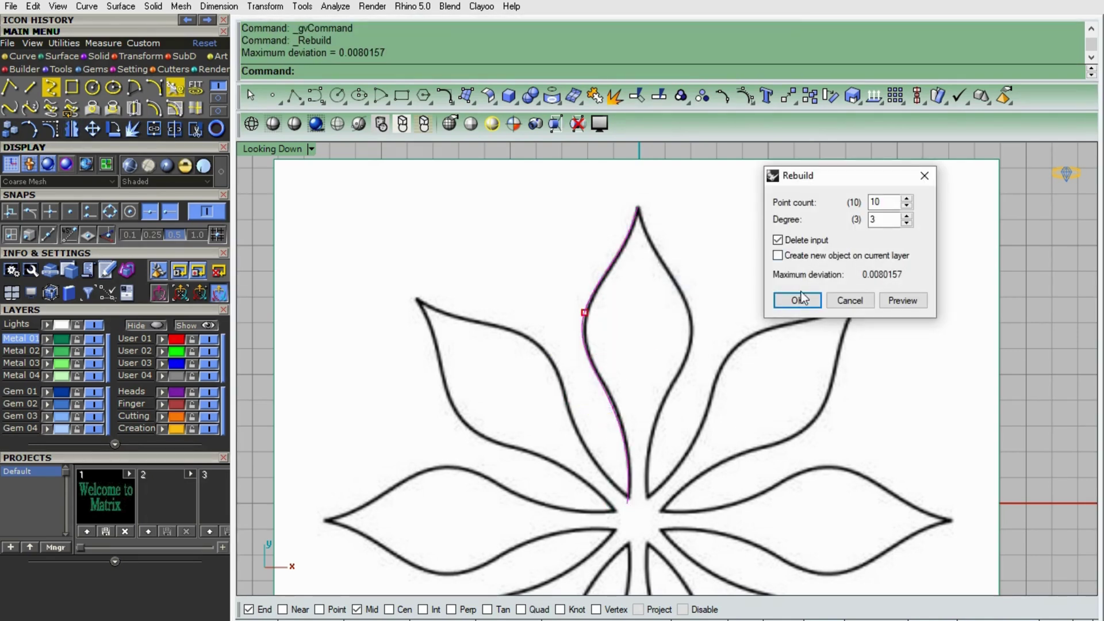
pyautogui.click(805, 299)
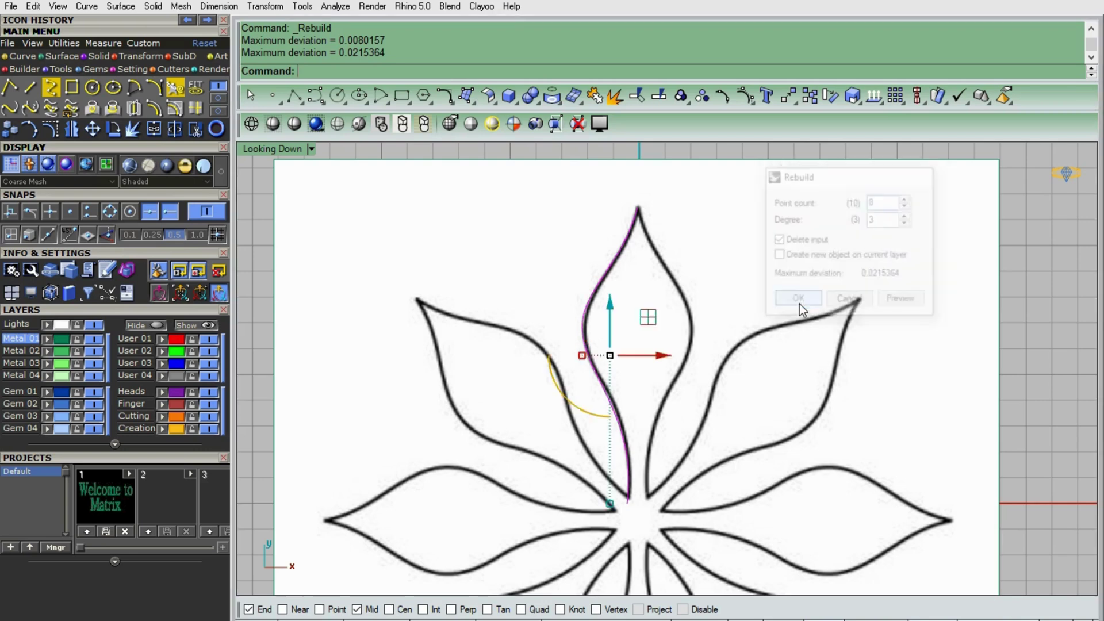
pyautogui.click(273, 227)
pyautogui.press('Delete')
# Show the petal curve's control points, move the third point from the tip left, and adjust the second point
pyautogui.click(626, 267)
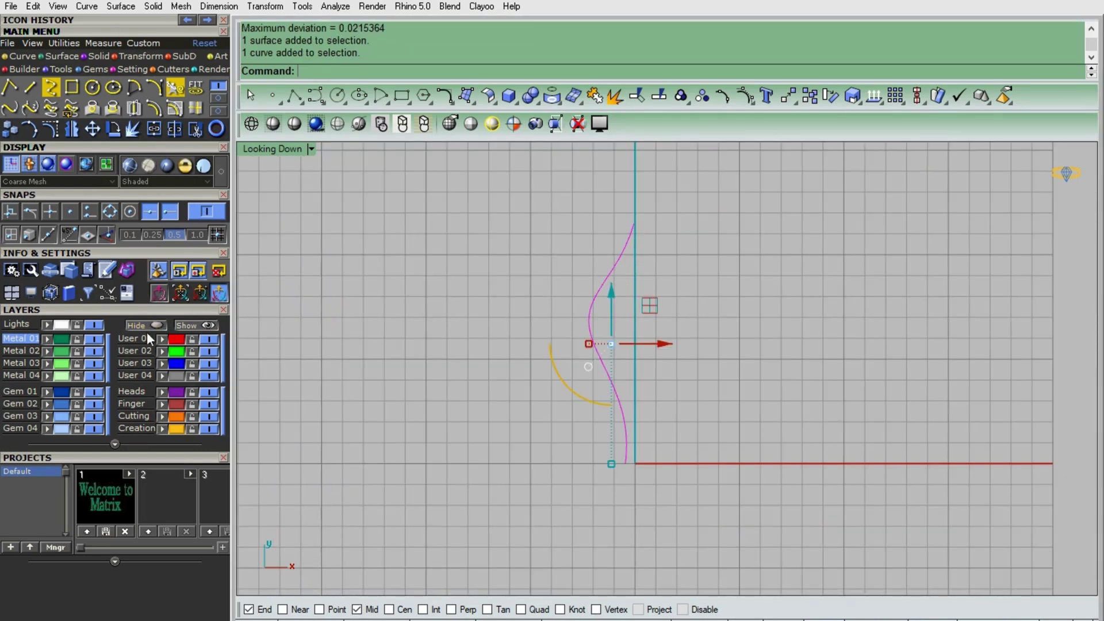
pyautogui.press('F10')
pyautogui.scroll(2, 628, 268)
pyautogui.click(604, 276)
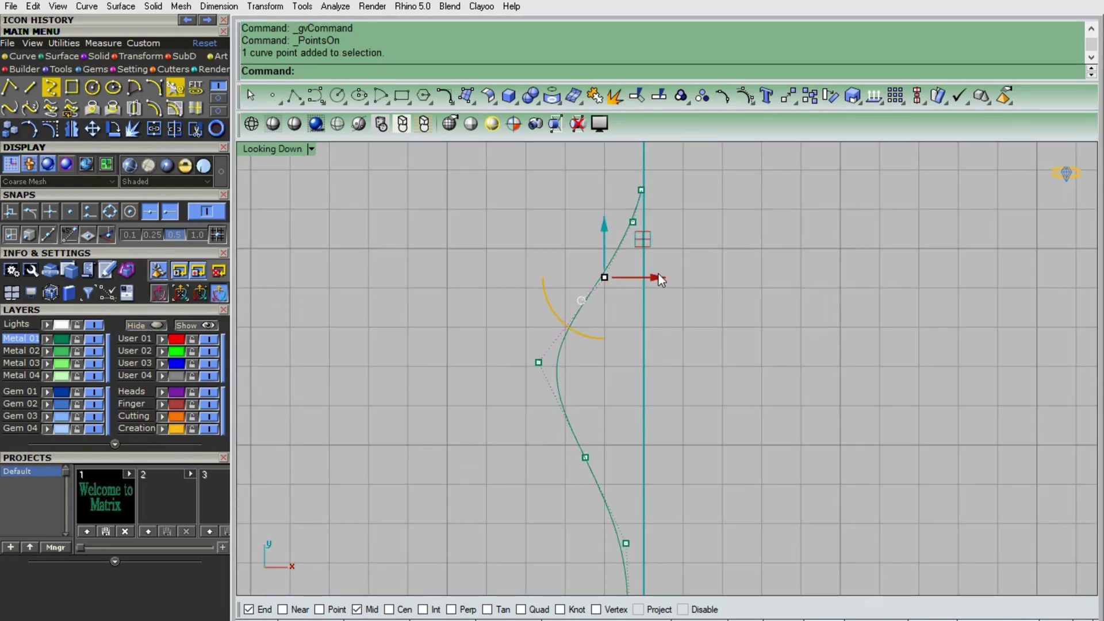
pyautogui.moveTo(658, 275); pyautogui.dragTo(644, 275)
pyautogui.press('Escape')
pyautogui.click(634, 222)
pyautogui.moveTo(629, 193); pyautogui.dragTo(626, 188)
pyautogui.moveTo(629, 178); pyautogui.dragTo(628, 191)
# Shift the petal curve's fifth and sixth control points horizontally and delete the point just above its lower end
pyautogui.click(584, 456)
pyautogui.moveTo(639, 458); pyautogui.dragTo(675, 471)
pyautogui.scroll(-3, 678, 321)
pyautogui.click(640, 512)
pyautogui.press('Delete')
pyautogui.click(636, 468)
# Try shifting the control point just below the petal's tip horizontally, and undo the move
pyautogui.click(641, 263)
pyautogui.moveTo(688, 263); pyautogui.dragTo(690, 264)
pyautogui.hotkey('ctrl', 'z')
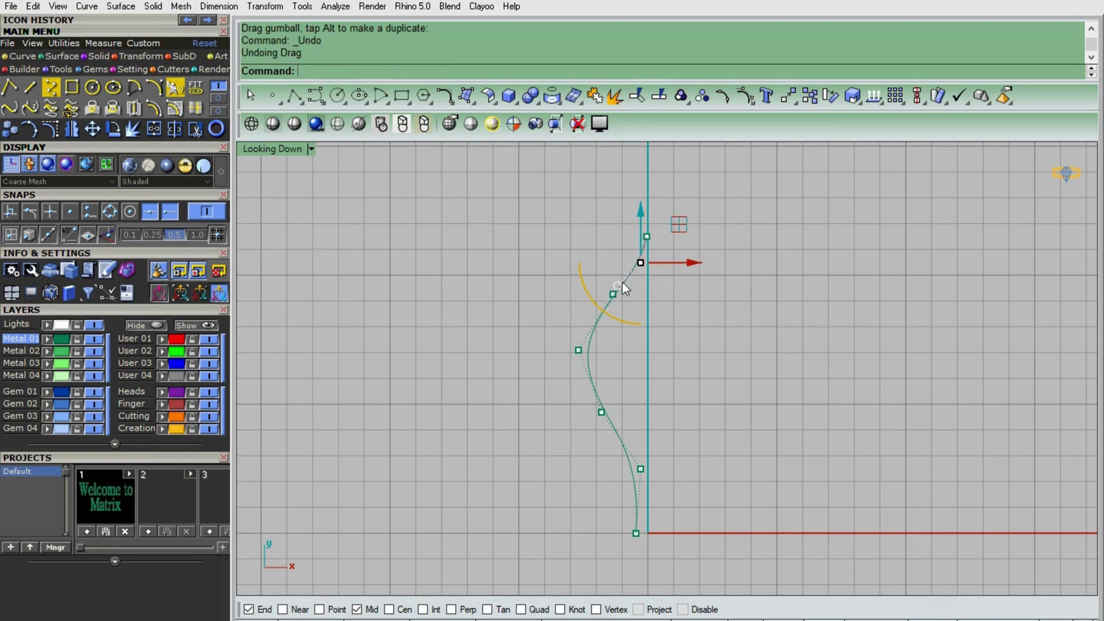
# Shift the petal curve's third control point from the tip slightly up and left, and turn off its control points
pyautogui.click(613, 294)
pyautogui.moveTo(613, 281); pyautogui.dragTo(613, 276)
pyautogui.moveTo(674, 291); pyautogui.dragTo(708, 291)
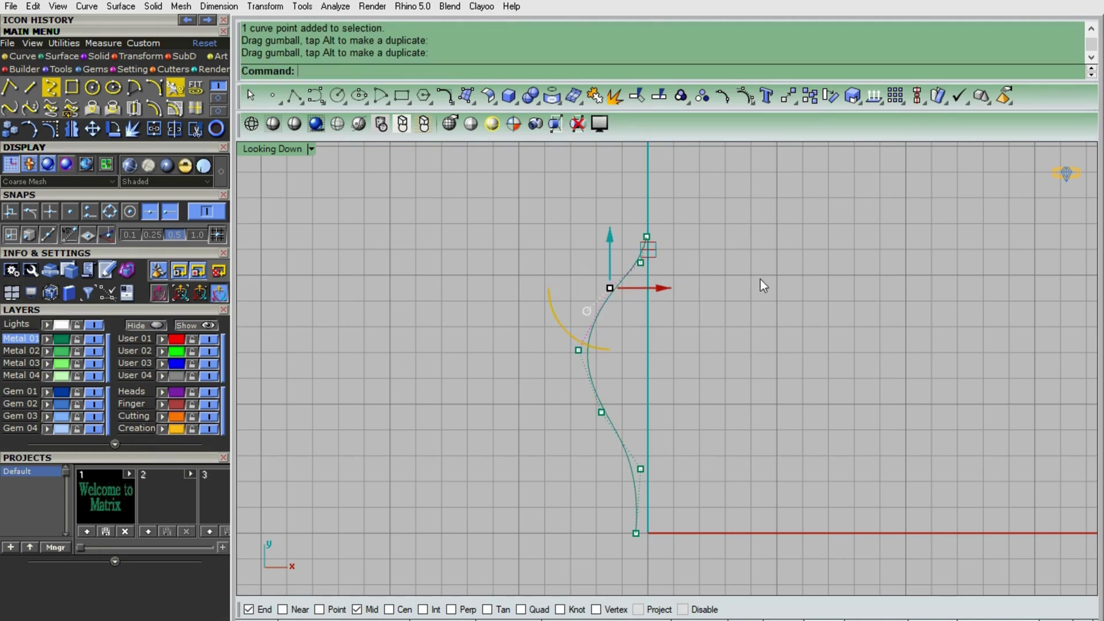
pyautogui.press('Escape')
# Mirror a copy of the petal's side curve across a vertical line running down from the petal's tip
pyautogui.click(627, 274)
pyautogui.click(56, 131)
pyautogui.click(647, 239)
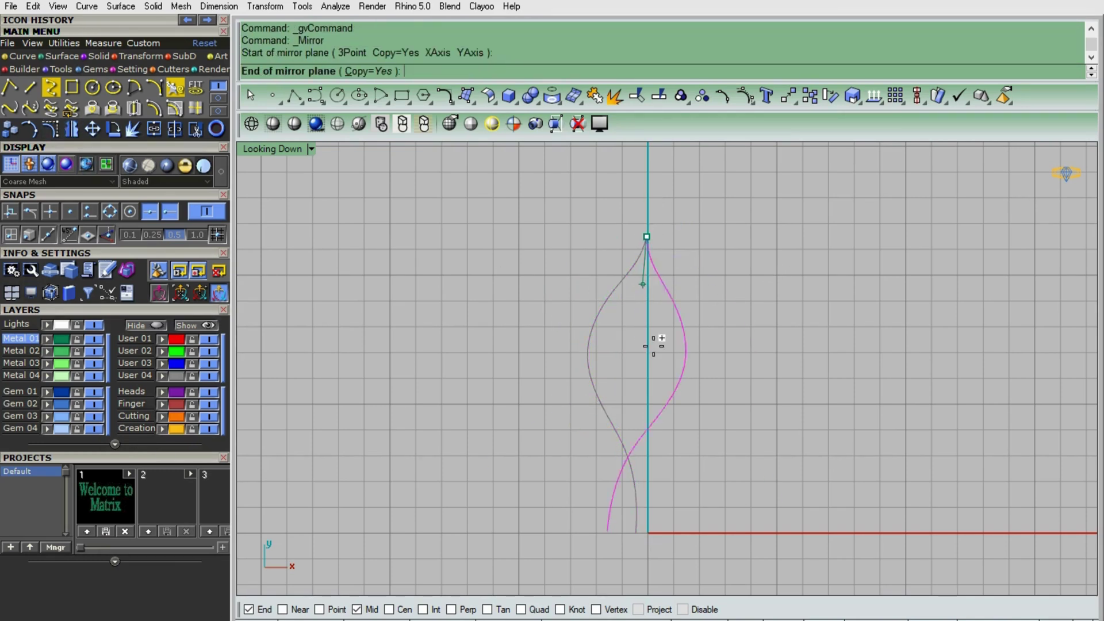
pyautogui.click(649, 473)
pyautogui.press('Escape')
pyautogui.scroll(-3, 722, 349)
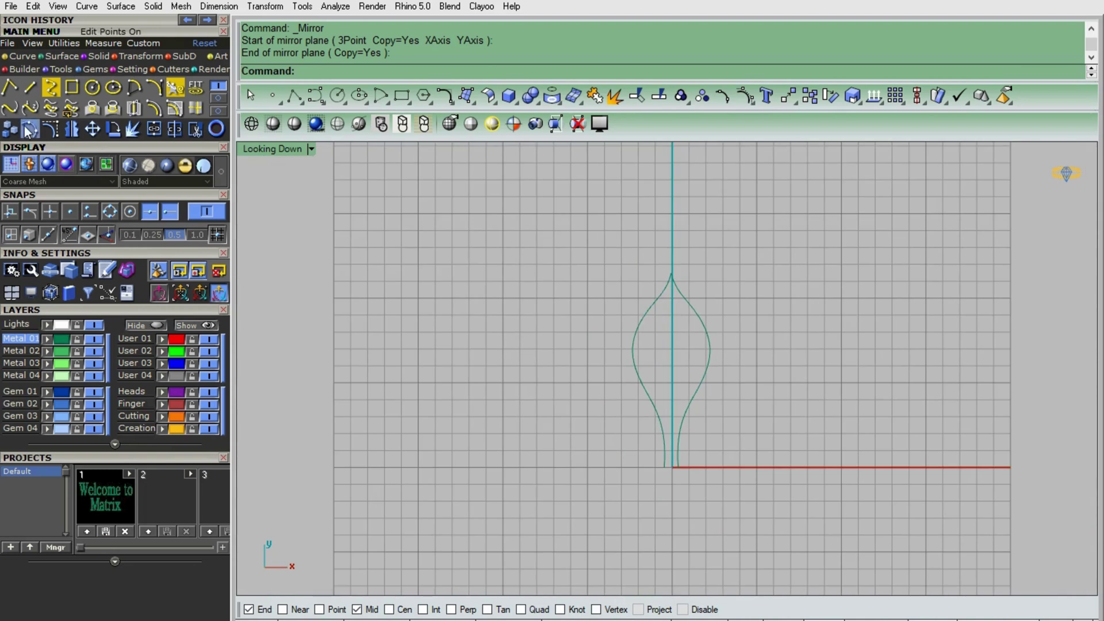
# Join the petal's two mirrored side curves into one open curve
pyautogui.hotkey('ctrl', 'j')
pyautogui.click(653, 304)
pyautogui.click(693, 309)
pyautogui.press('Return')
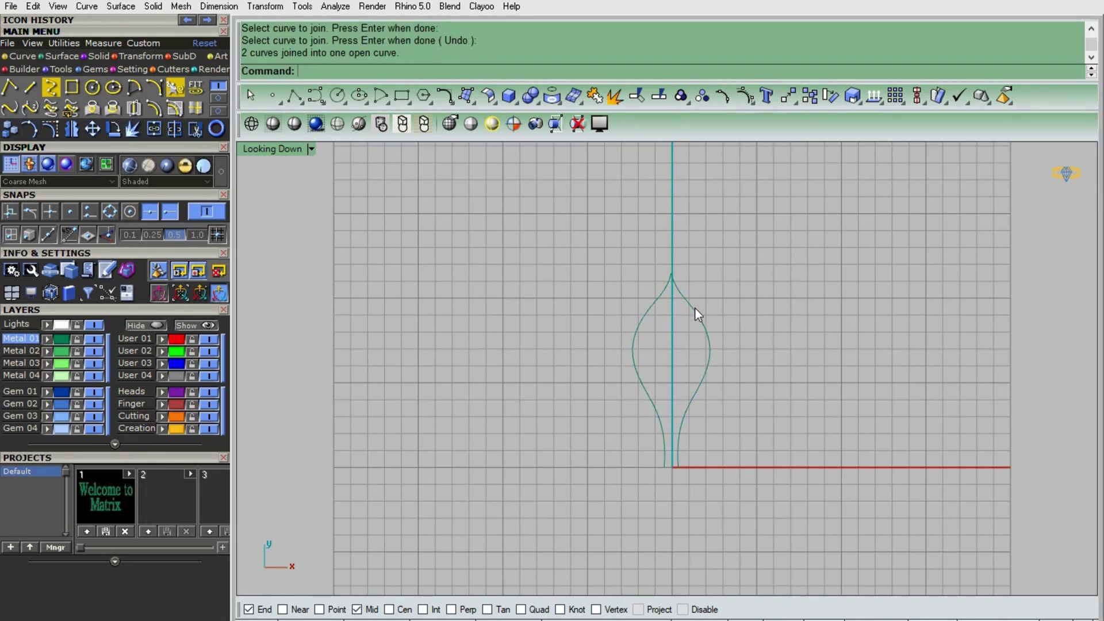
# Draw a vertical both-sides line centred on the origin and reaching beyond the petal's tip as a guide
pyautogui.click(30, 87)
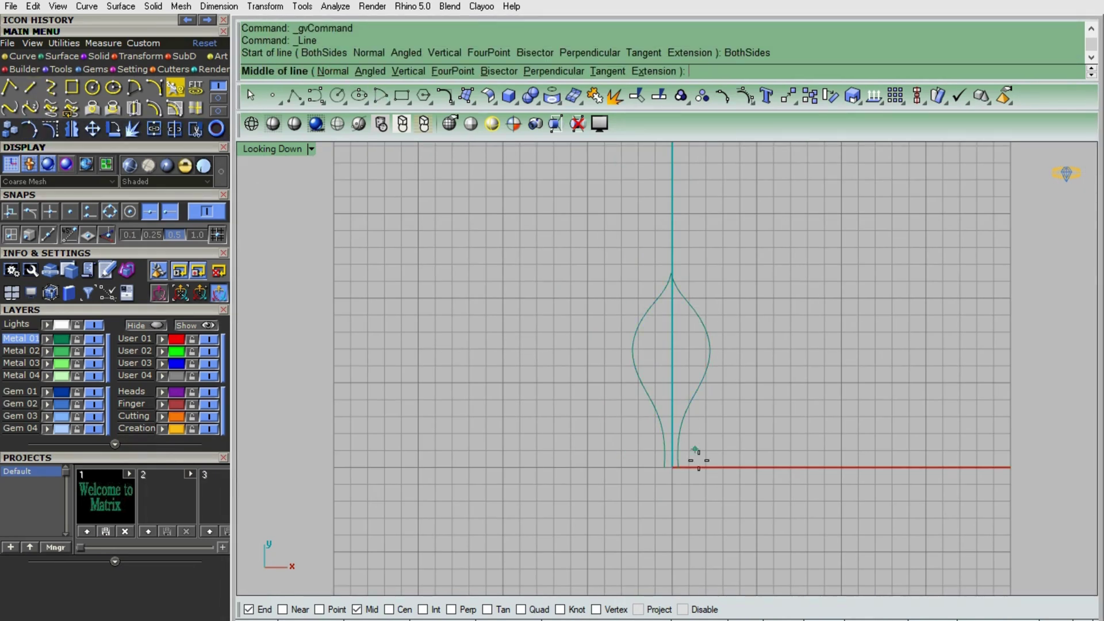
pyautogui.write('0')
pyautogui.press('Return')
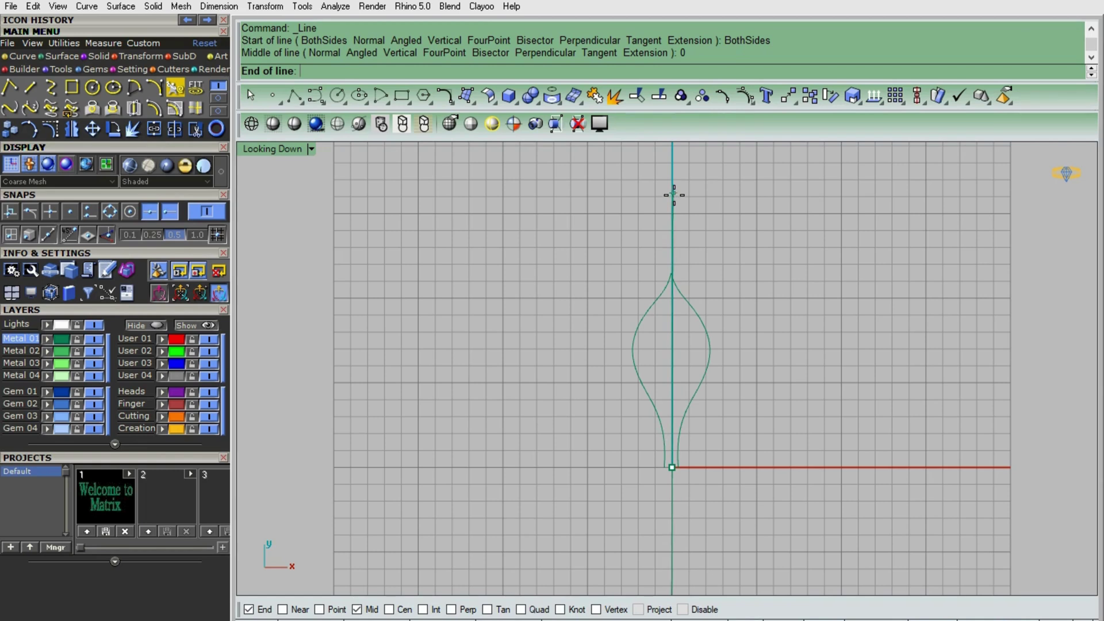
pyautogui.click(674, 196)
pyautogui.click(702, 315)
pyautogui.press('Escape')
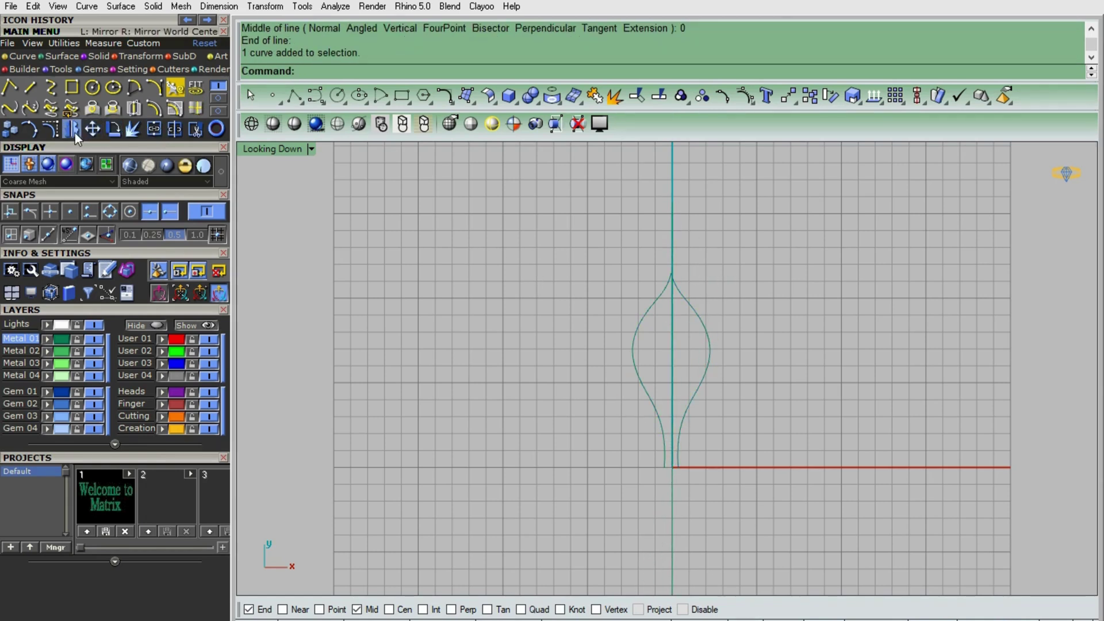
# Move the petal by its tip to a point on the vertical guide line, using the Near snap
pyautogui.click(92, 129)
pyautogui.click(710, 344)
pyautogui.press('Return')
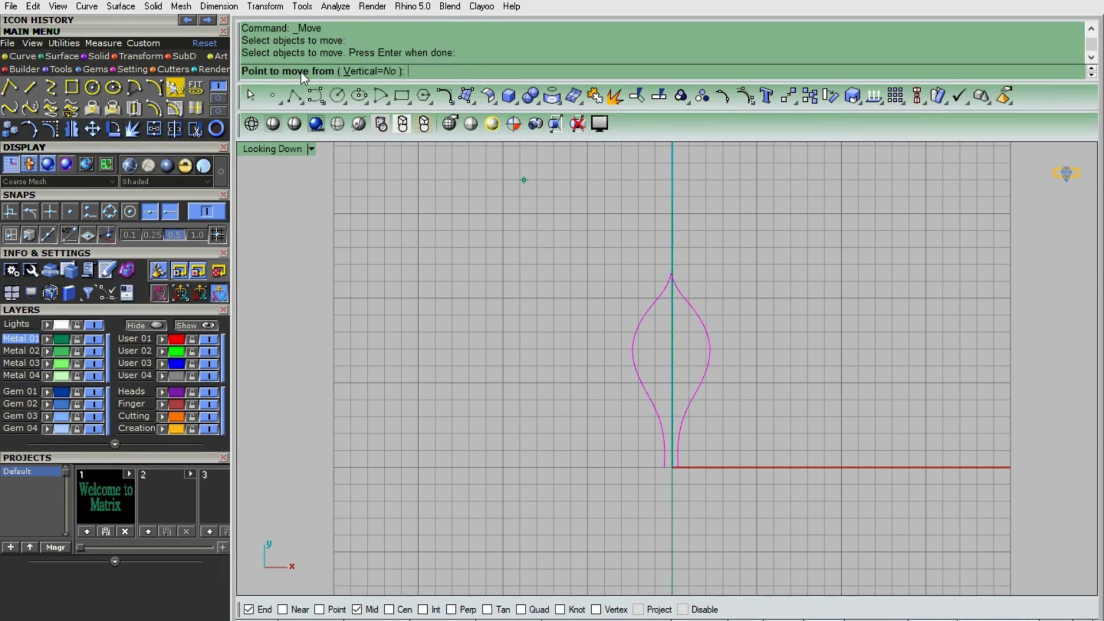
pyautogui.click(671, 270)
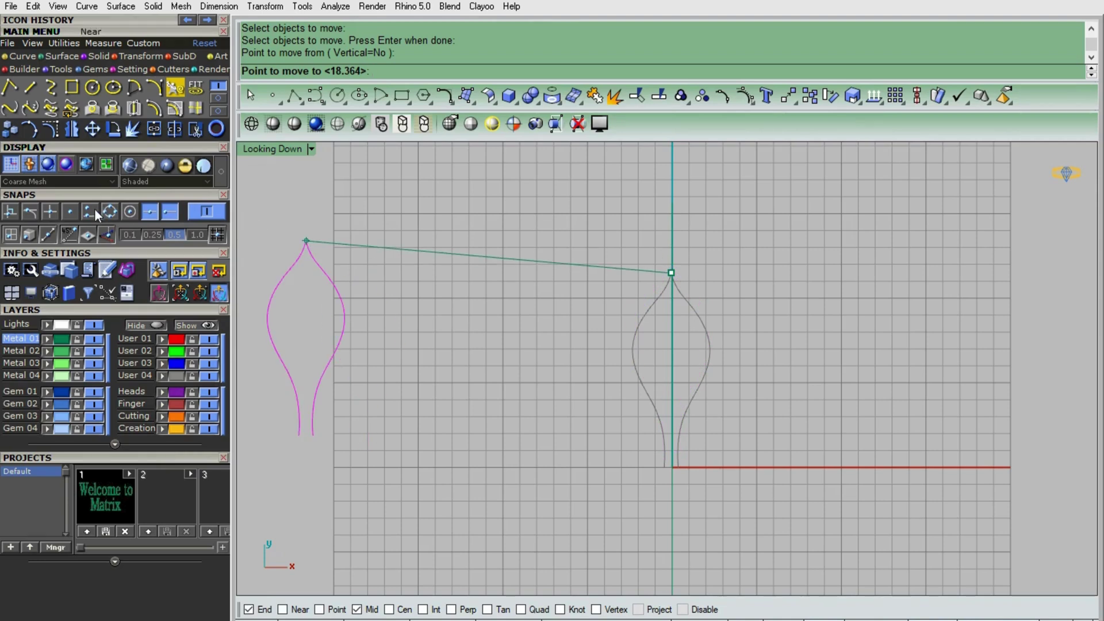
pyautogui.click(672, 285)
# Nudge the petal upward so its open base sits just above the horizontal axis, and delete the vertical guide line
pyautogui.click(690, 321)
pyautogui.moveTo(671, 336); pyautogui.dragTo(671, 324)
pyautogui.click(771, 266)
pyautogui.click(668, 219)
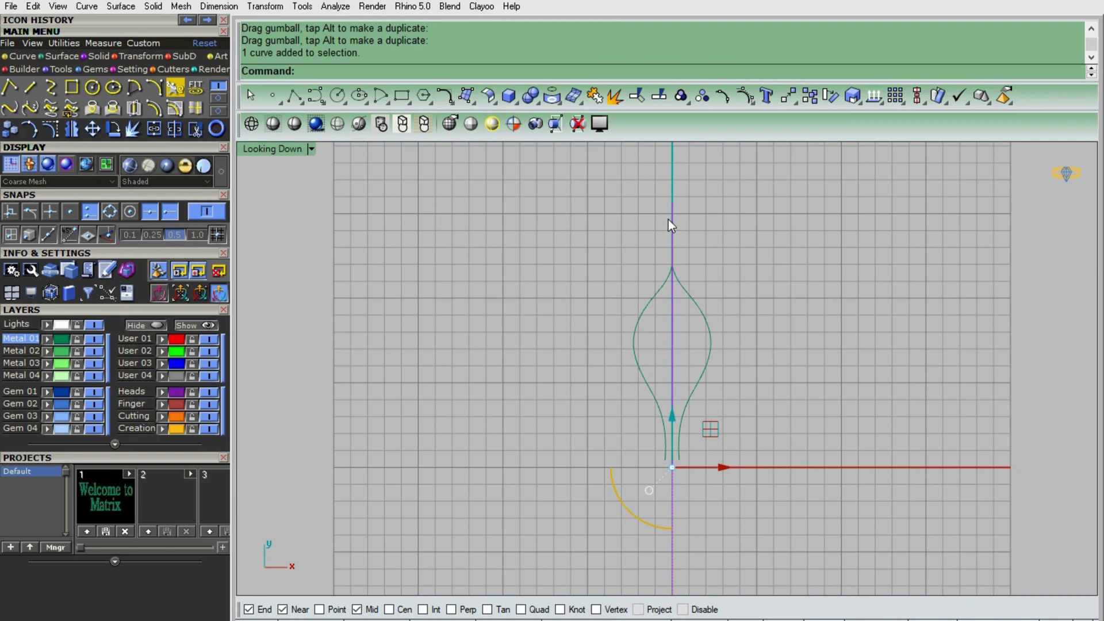
pyautogui.press('Delete')
pyautogui.click(706, 315)
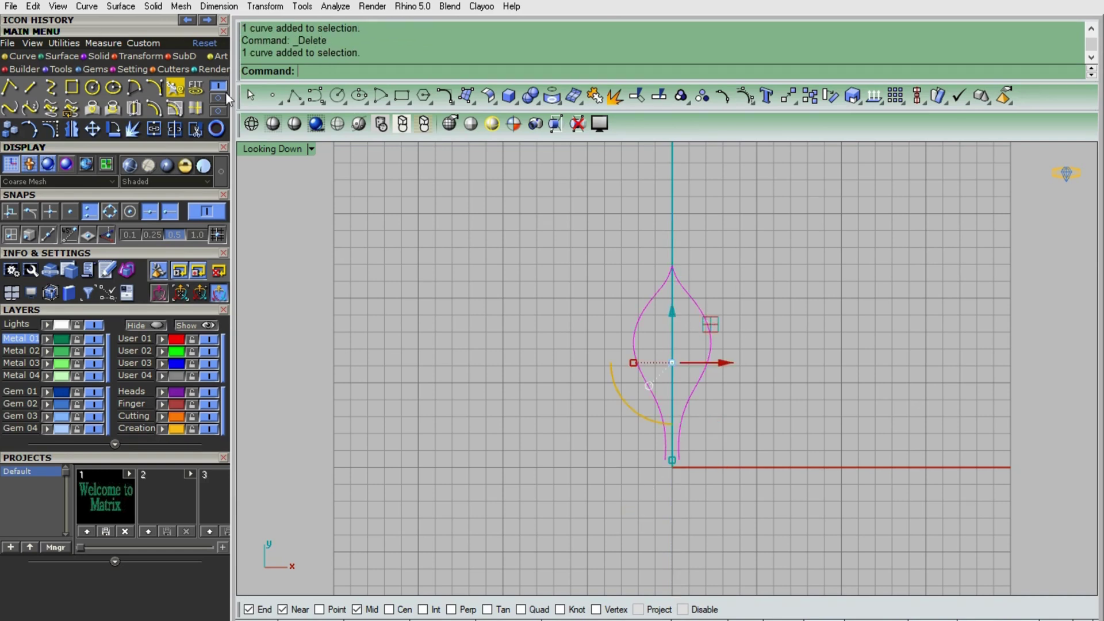
pyautogui.click(140, 56)
pyautogui.click(173, 87)
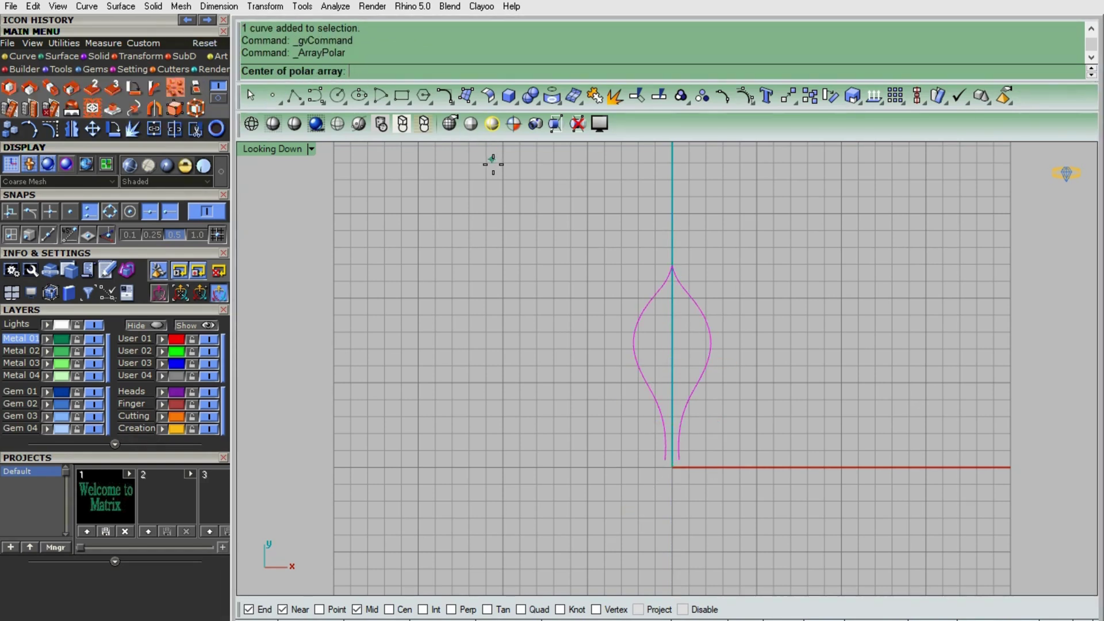
pyautogui.press('Escape')
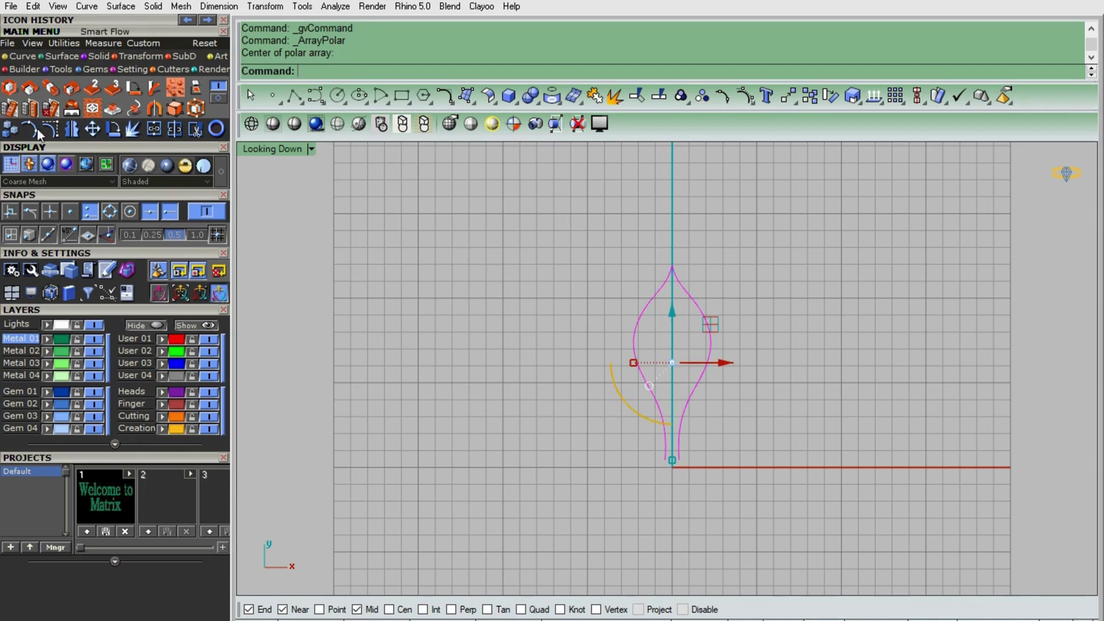
# Rotate two copies of the petal counterclockwise around the origin, at 45 and 90 degrees from the original
pyautogui.click(114, 129)
pyautogui.click(369, 72)
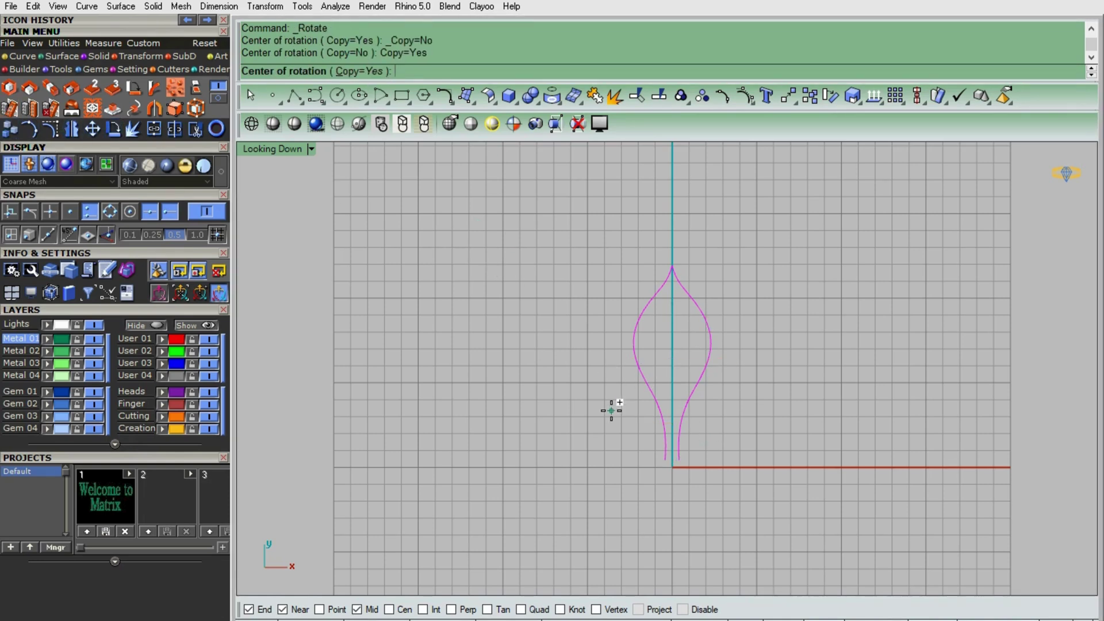
pyautogui.write('0')
pyautogui.press('Return')
pyautogui.click(914, 467)
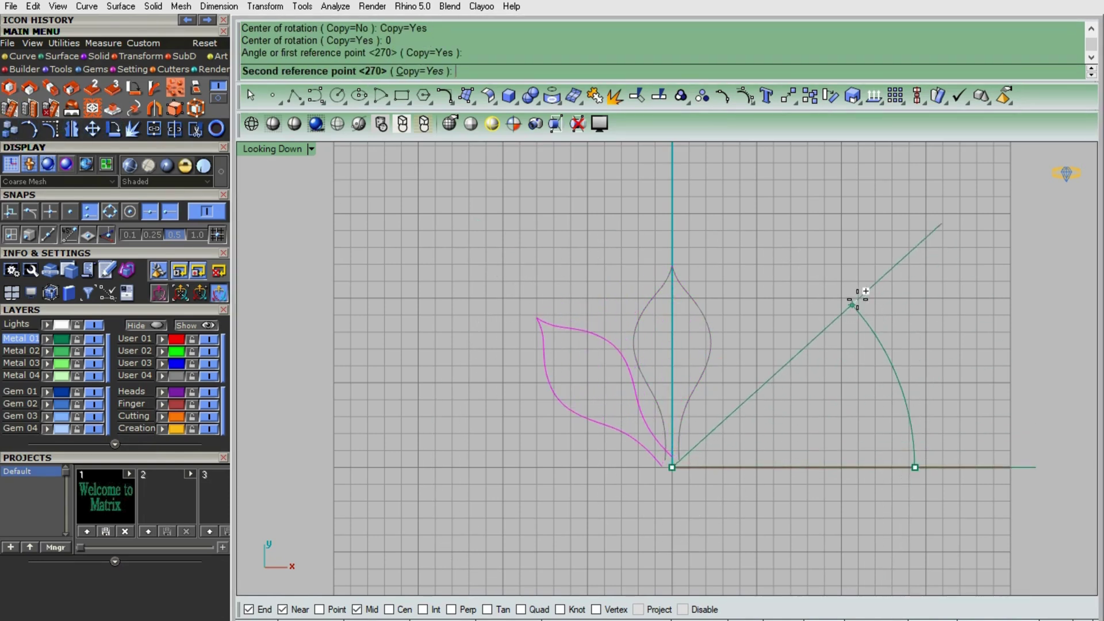
pyautogui.click(857, 296)
pyautogui.click(672, 227)
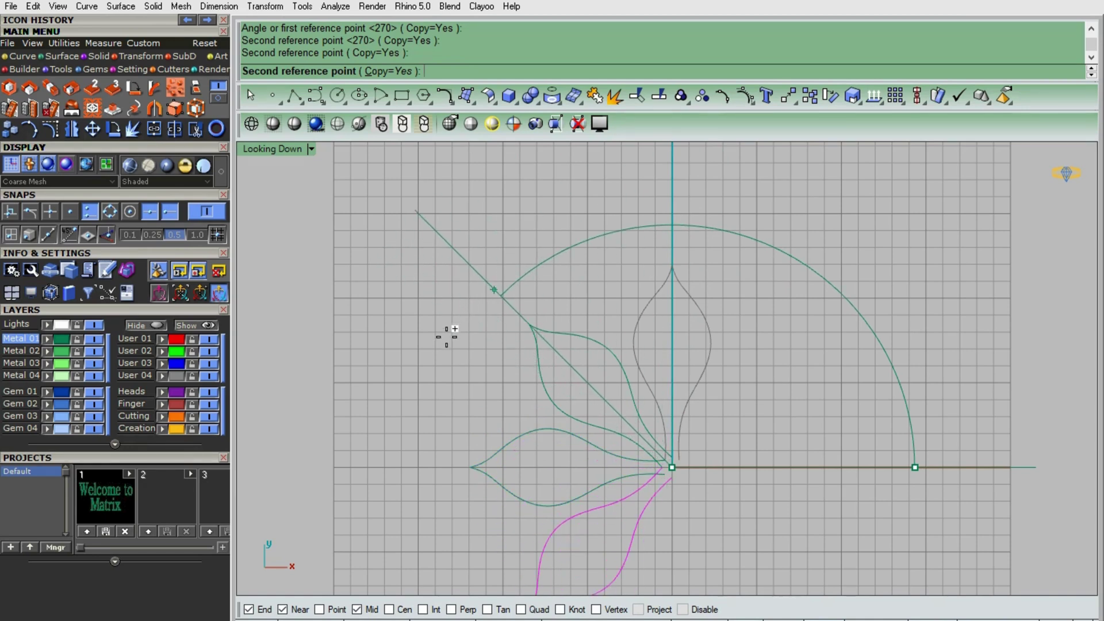
pyautogui.press('Return')
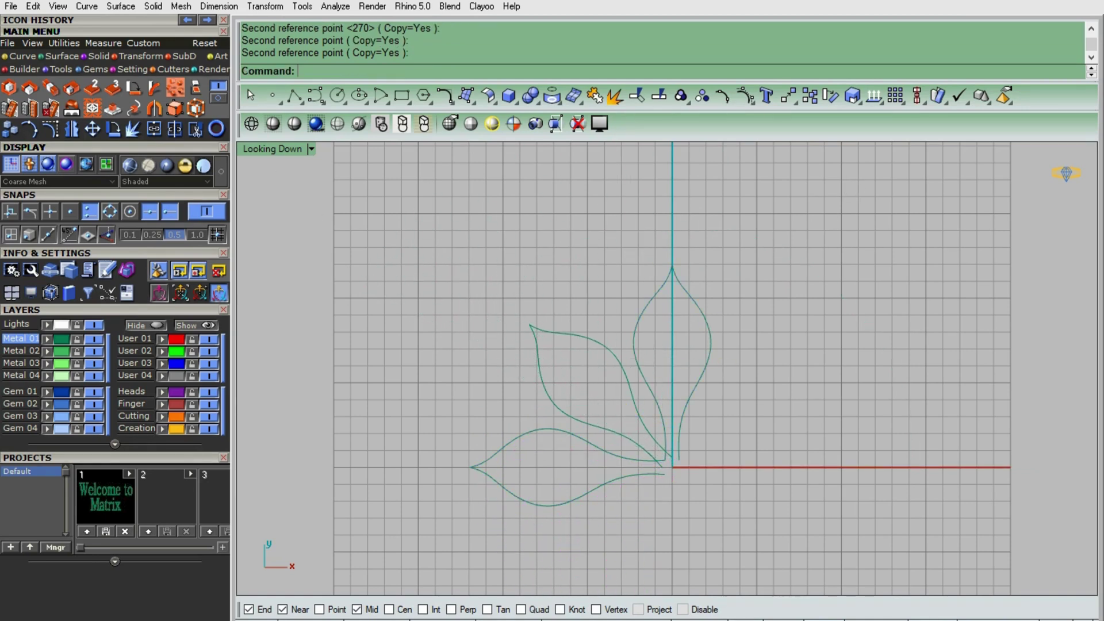
# Group the original petal and its two rotated copies
pyautogui.write('Group')
pyautogui.press('Return')
pyautogui.moveTo(454, 529); pyautogui.dragTo(455, 528)
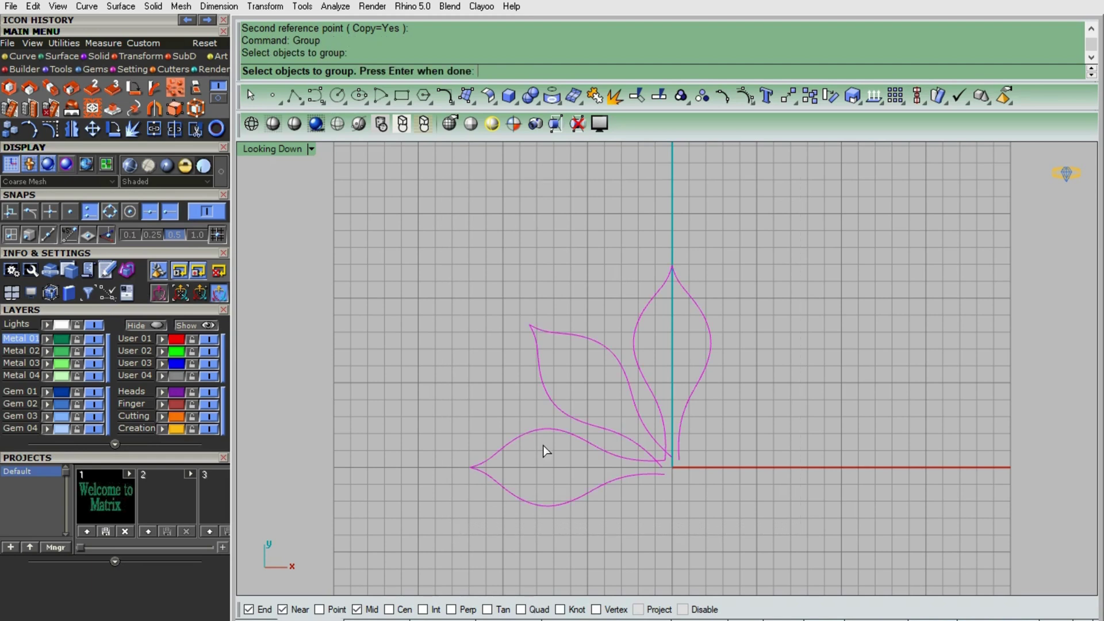
pyautogui.press('Return')
pyautogui.click(712, 354)
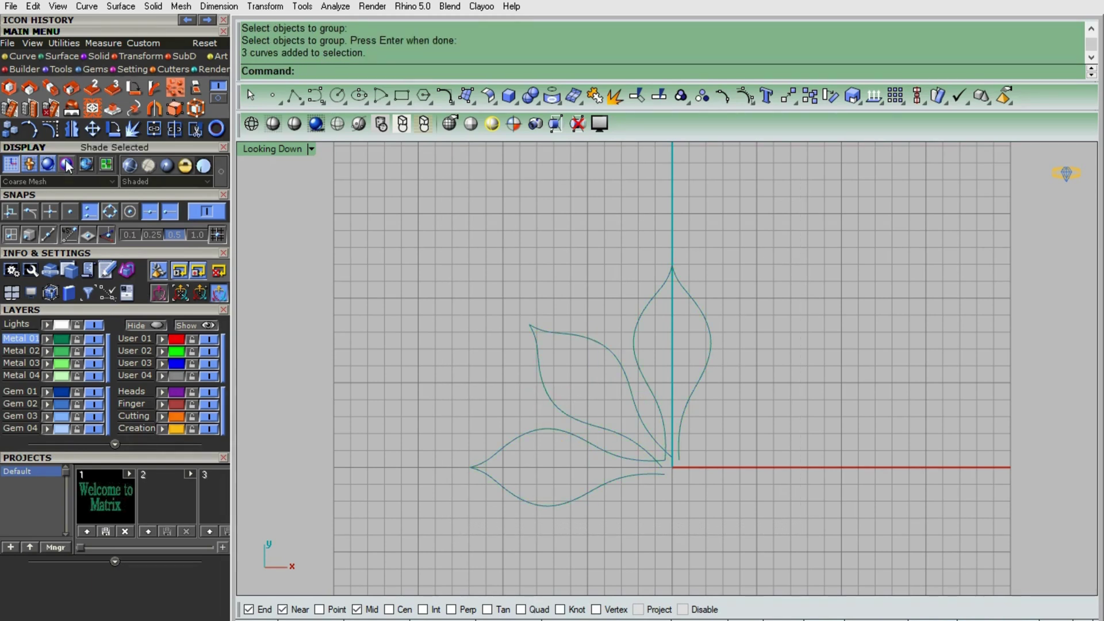
# Rotate a copy of the three-petal group 180 degrees around the origin
pyautogui.click(113, 129)
pyautogui.click(711, 332)
pyautogui.scroll(-4, 682, 252)
pyautogui.press('Return')
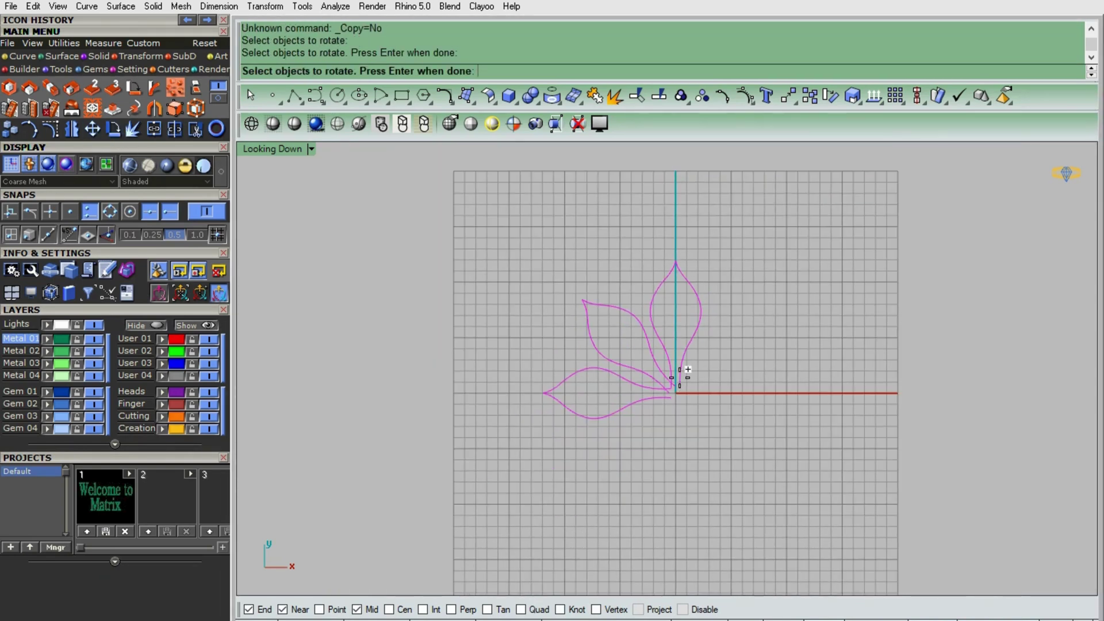
pyautogui.press('Return')
pyautogui.write('0')
pyautogui.press('Return')
pyautogui.click(768, 393)
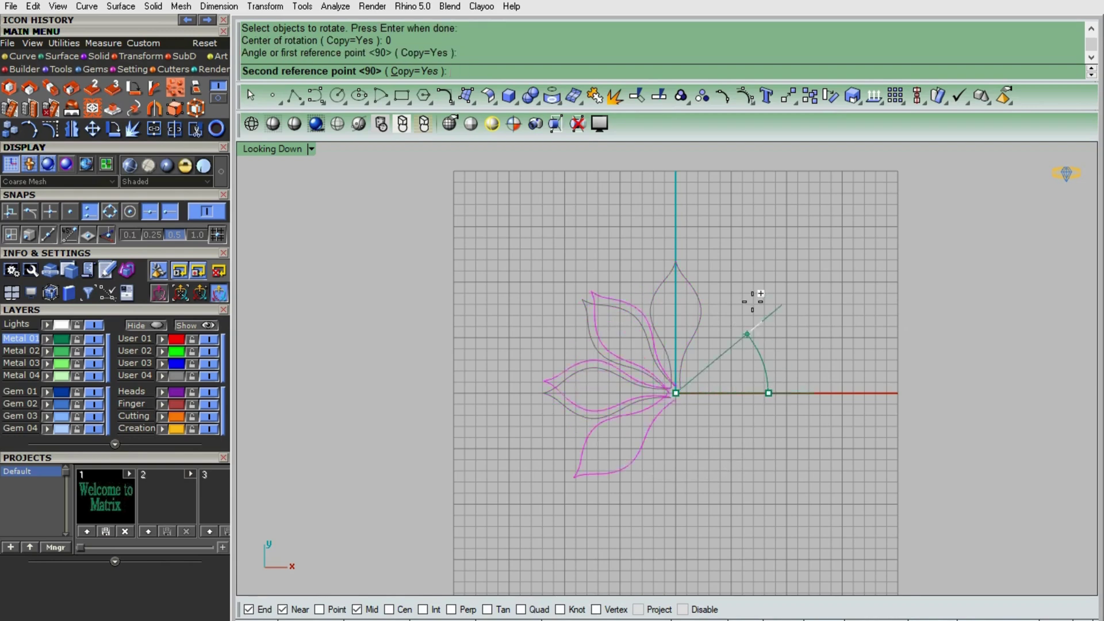
pyautogui.click(494, 383)
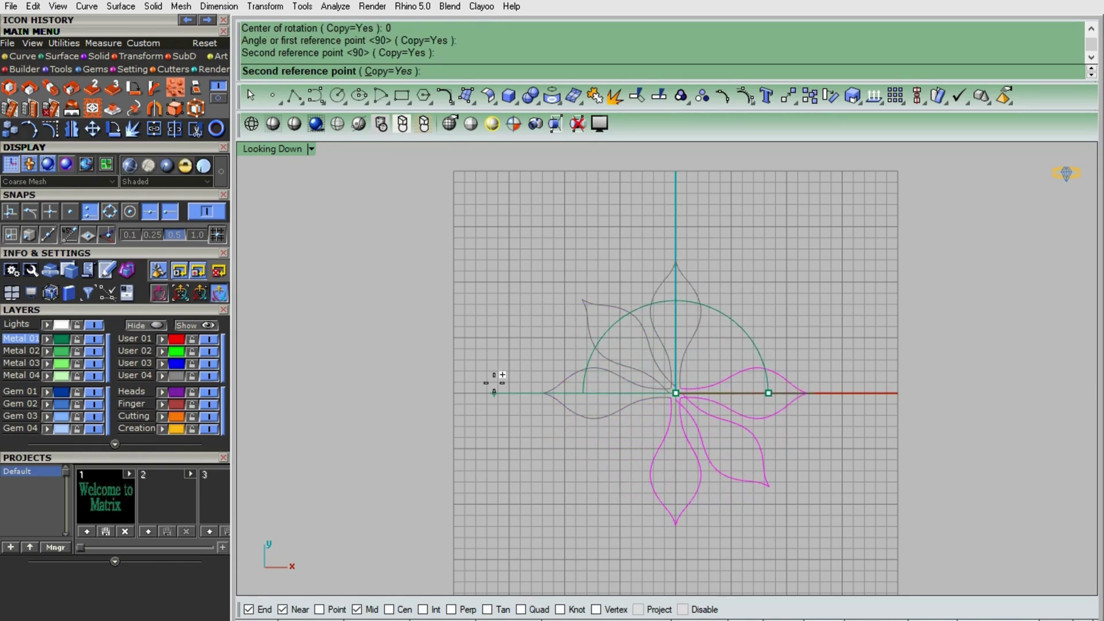
pyautogui.press('Return')
pyautogui.scroll(8, 667, 397)
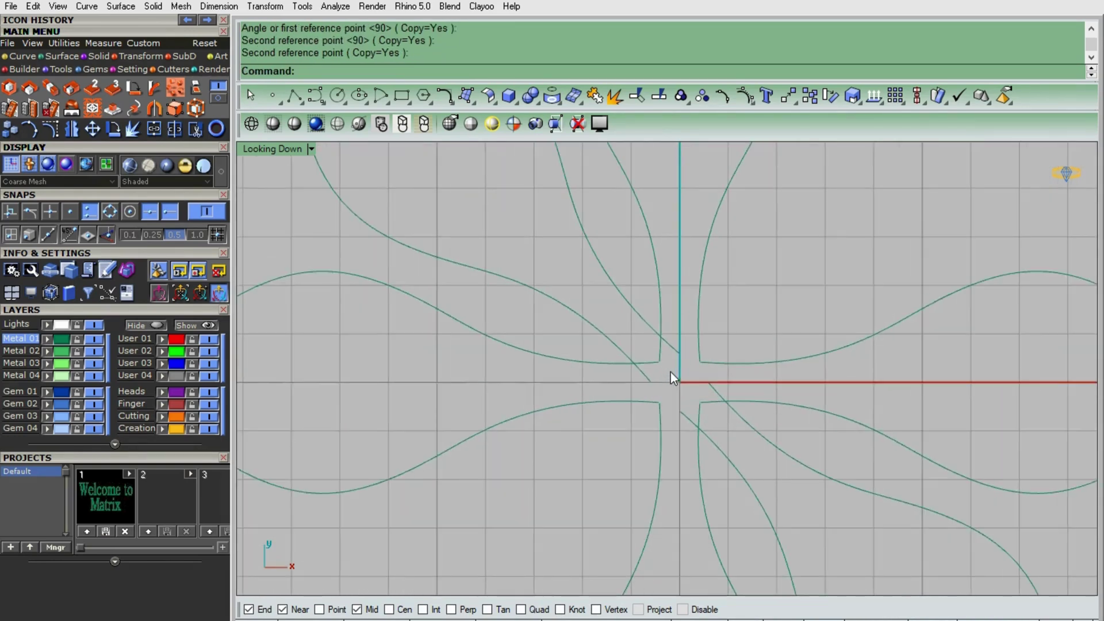
pyautogui.scroll(-7, 670, 371)
pyautogui.scroll(5, 653, 374)
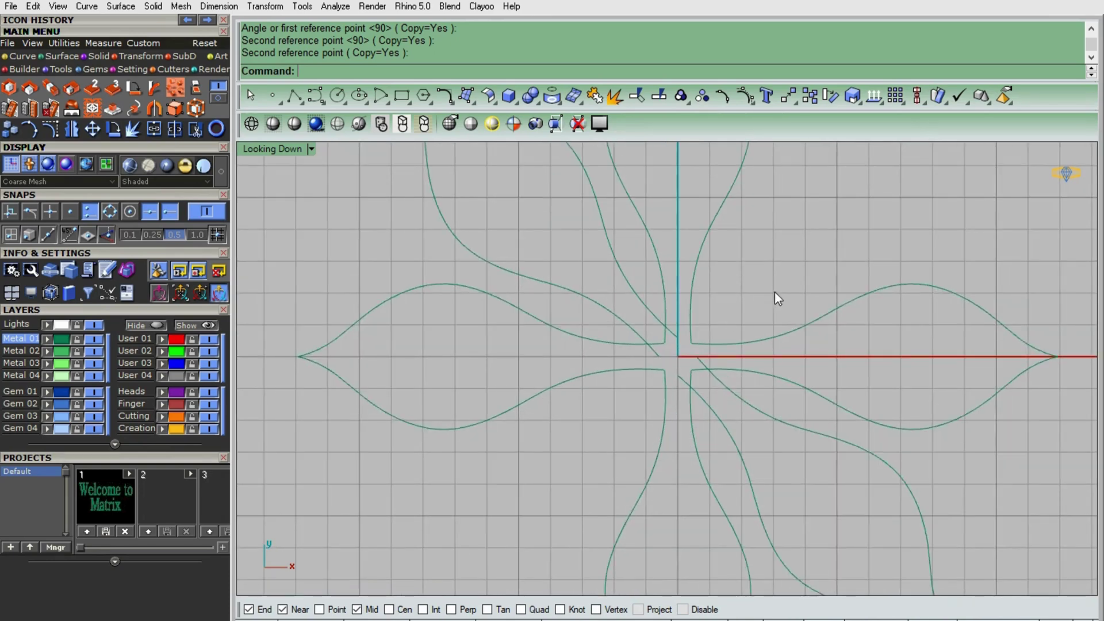
pyautogui.moveTo(787, 301); pyautogui.dragTo(617, 458)
pyautogui.scroll(4, 676, 366)
pyautogui.click(759, 266)
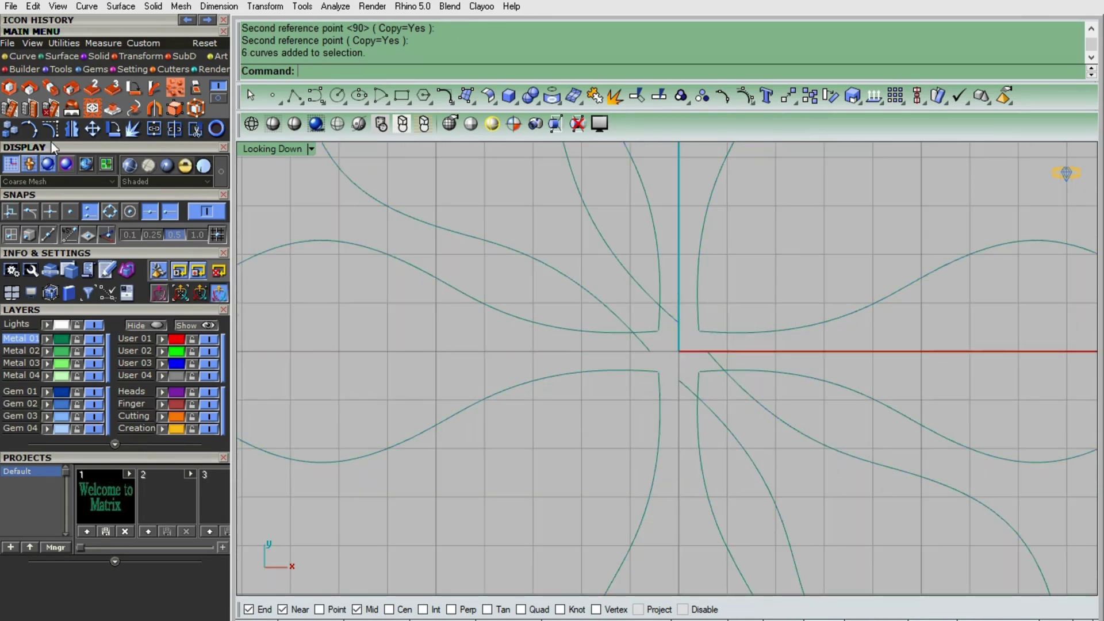
# Trim the overlapping inner ends around the lower-right diagonal petal, using all petals as cutting objects
pyautogui.click(133, 129)
pyautogui.scroll(1, 715, 263)
pyautogui.moveTo(715, 264); pyautogui.dragTo(614, 402)
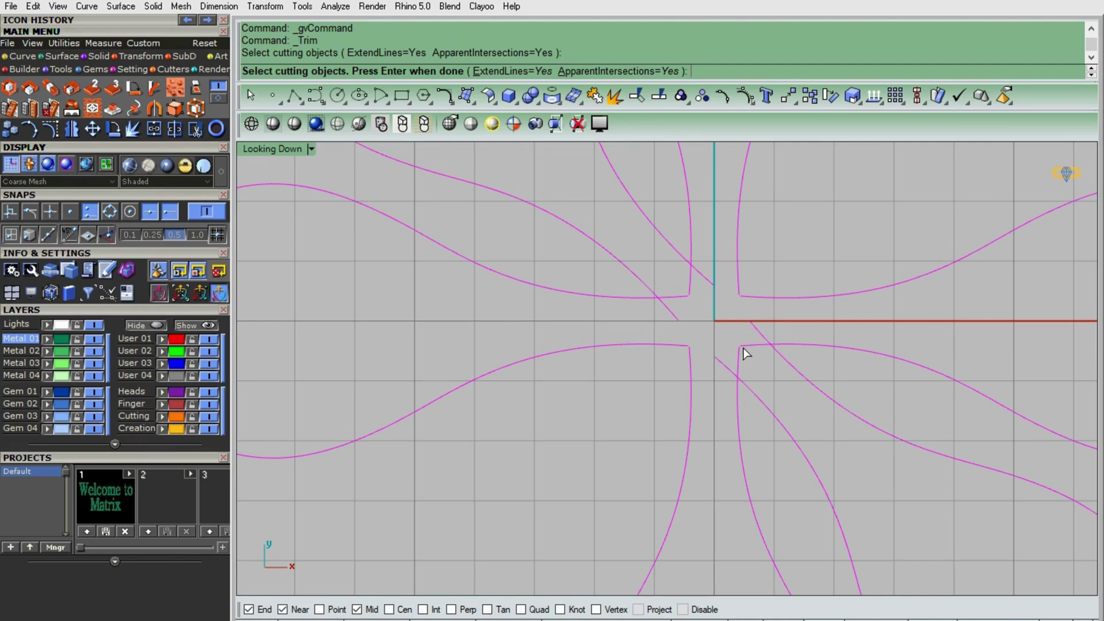
pyautogui.press('Return')
pyautogui.click(731, 368)
pyautogui.click(739, 360)
pyautogui.click(761, 333)
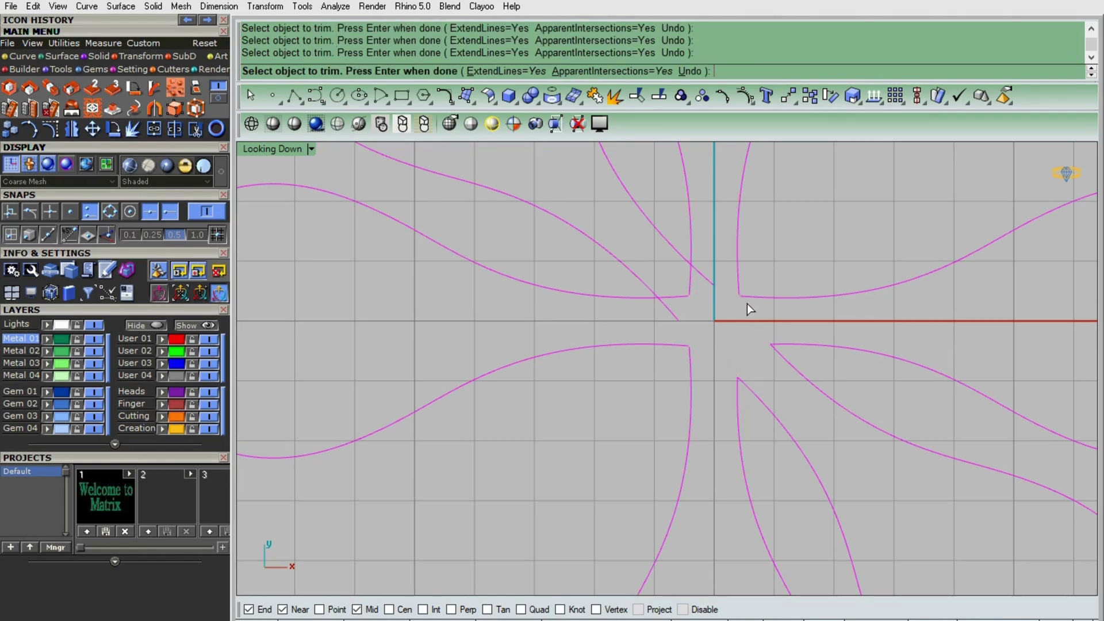
# Trim the overlapping inner ends around the upper-left diagonal petal and finish trimming
pyautogui.click(690, 283)
pyautogui.click(675, 296)
pyautogui.click(666, 308)
pyautogui.scroll(-4, 681, 287)
pyautogui.press('Return')
pyautogui.scroll(8, 698, 324)
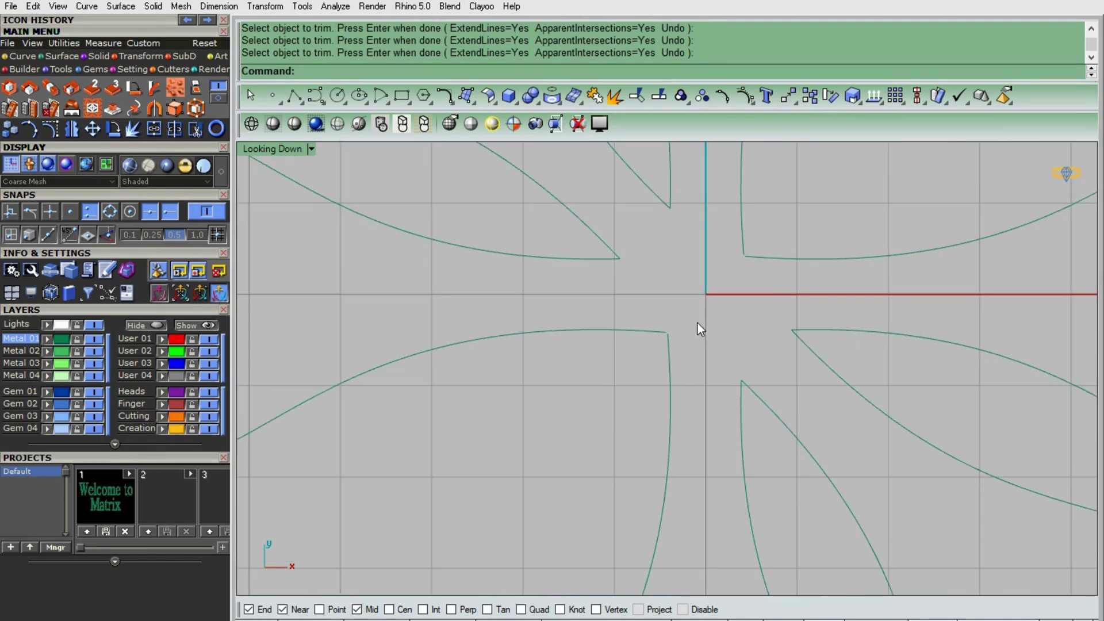
pyautogui.scroll(-10, 698, 339)
pyautogui.click(725, 313)
pyautogui.click(667, 340)
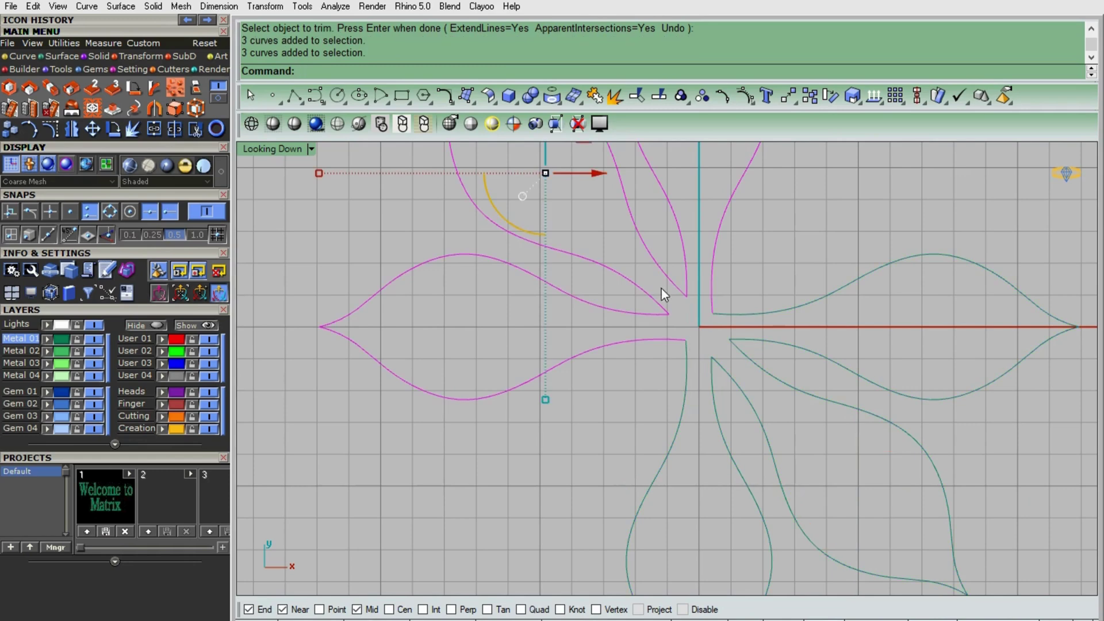
pyautogui.click(25, 57)
pyautogui.click(195, 108)
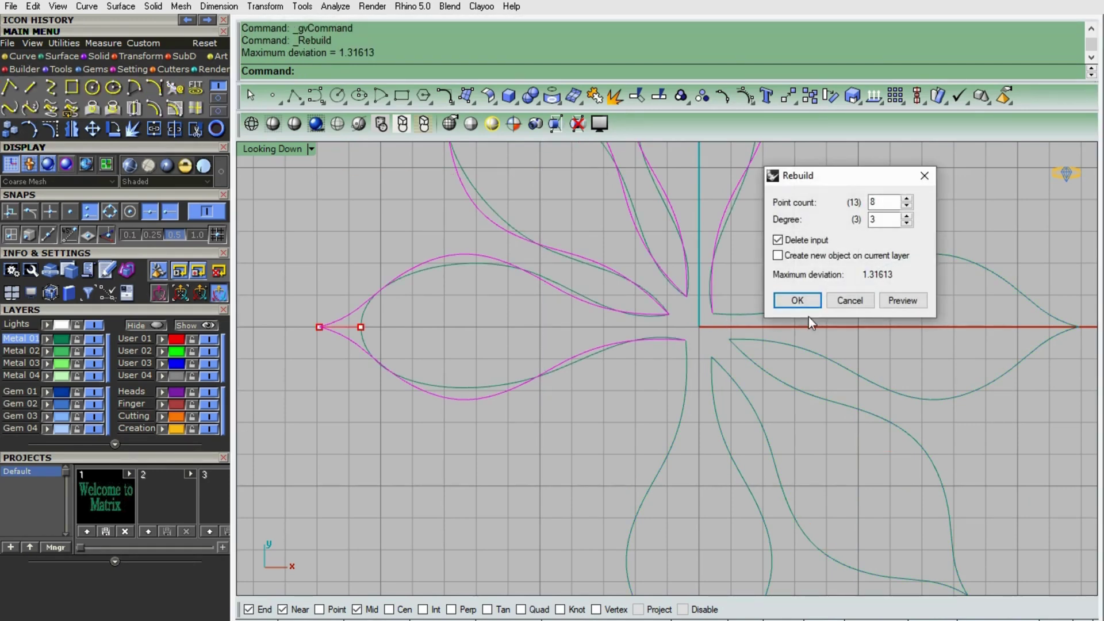
pyautogui.click(847, 300)
# Show the control points of all petals and snap the right petal's upper inner endpoint onto the top petal's inner endpoint
pyautogui.click(51, 130)
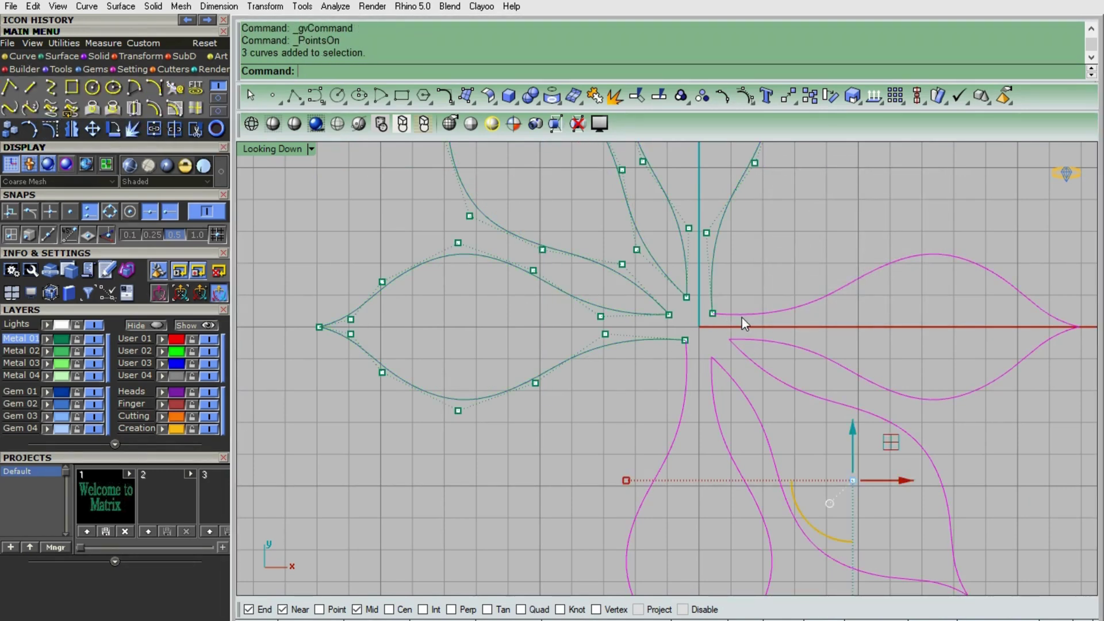
pyautogui.click(729, 314)
pyautogui.scroll(5, 732, 313)
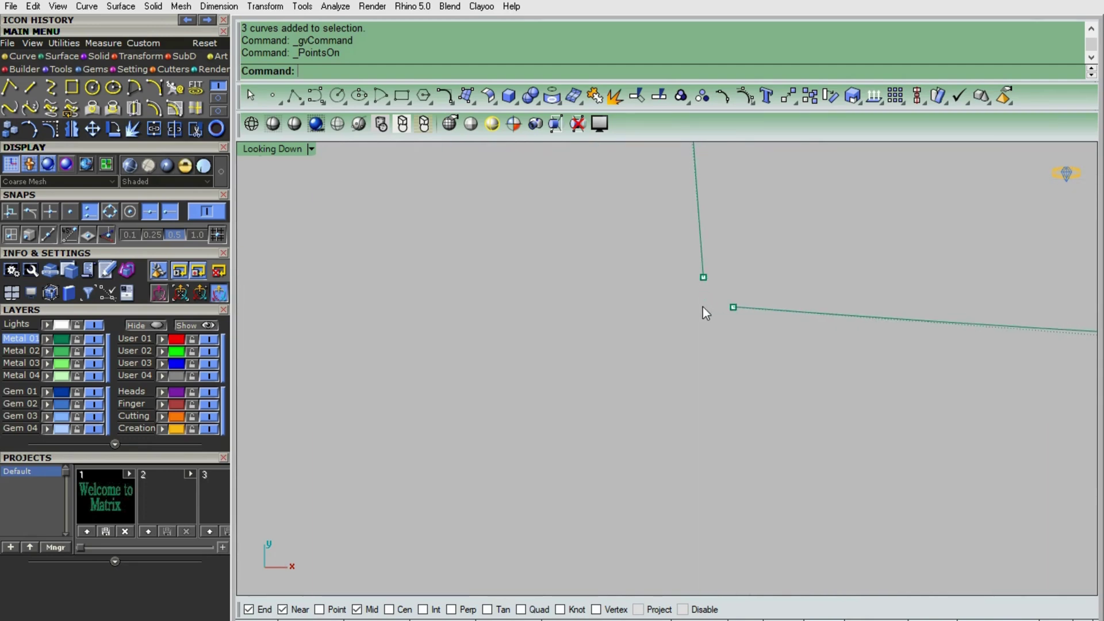
pyautogui.moveTo(732, 313); pyautogui.dragTo(702, 278)
pyautogui.scroll(-3, 671, 316)
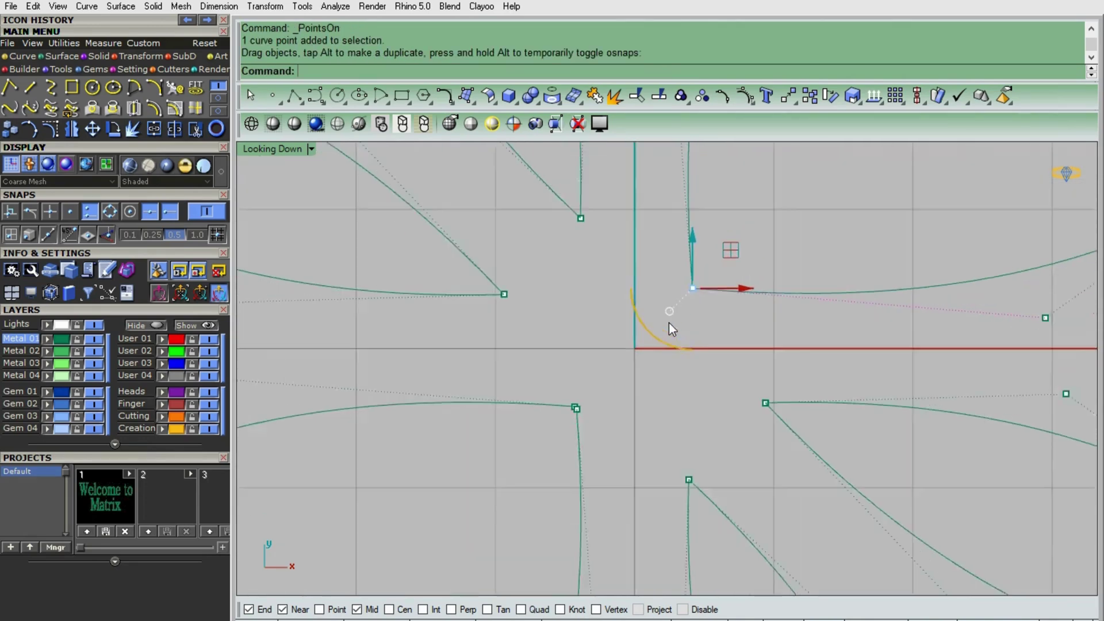
# Snap the left petal's lower inner endpoint onto the neighbouring inner endpoint of the bottom petal
pyautogui.scroll(5, 586, 397)
pyautogui.click(611, 381)
pyautogui.moveTo(611, 381); pyautogui.dragTo(623, 393)
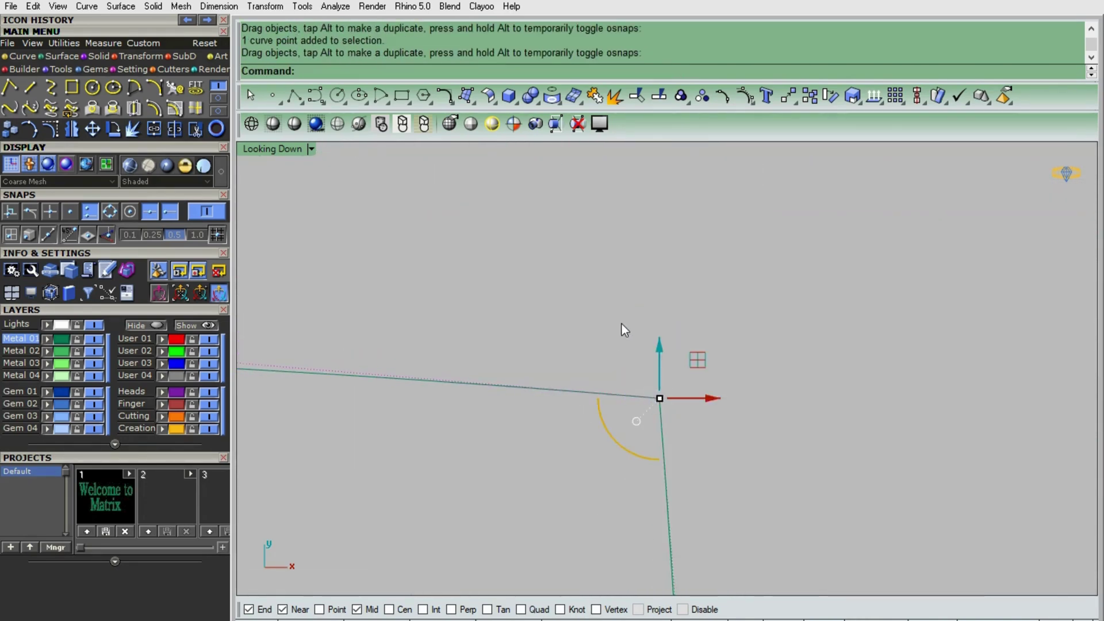
pyautogui.scroll(-5, 623, 328)
pyautogui.scroll(-3, 618, 295)
# Turn off the petals' control points and clear the selection
pyautogui.press('F10')
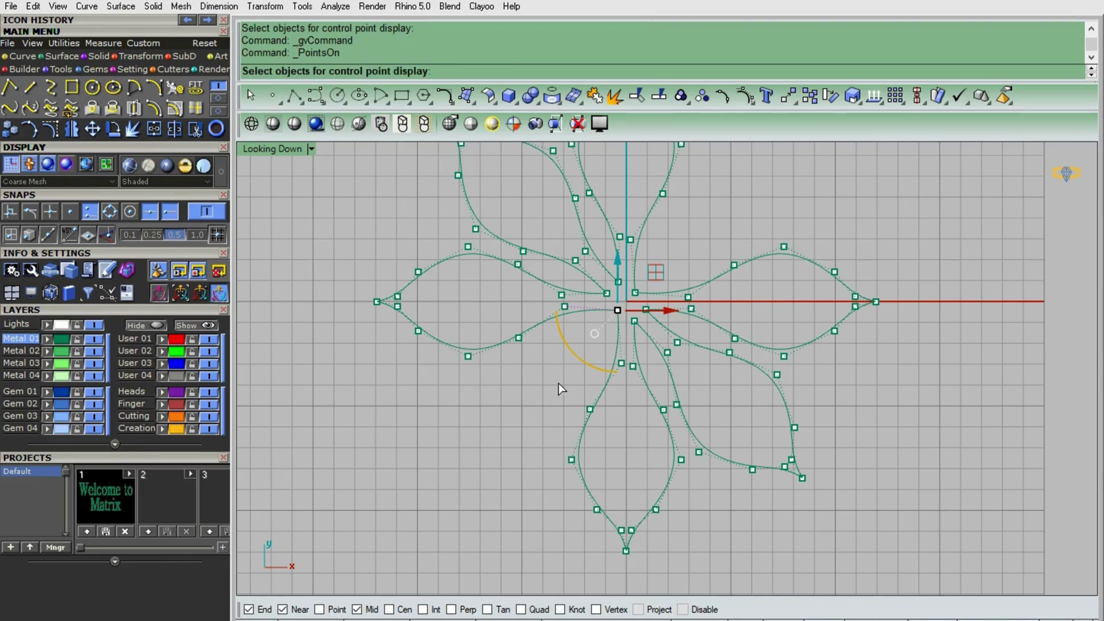
pyautogui.press('Escape')
pyautogui.moveTo(670, 356); pyautogui.dragTo(603, 273)
pyautogui.scroll(-6, 634, 276)
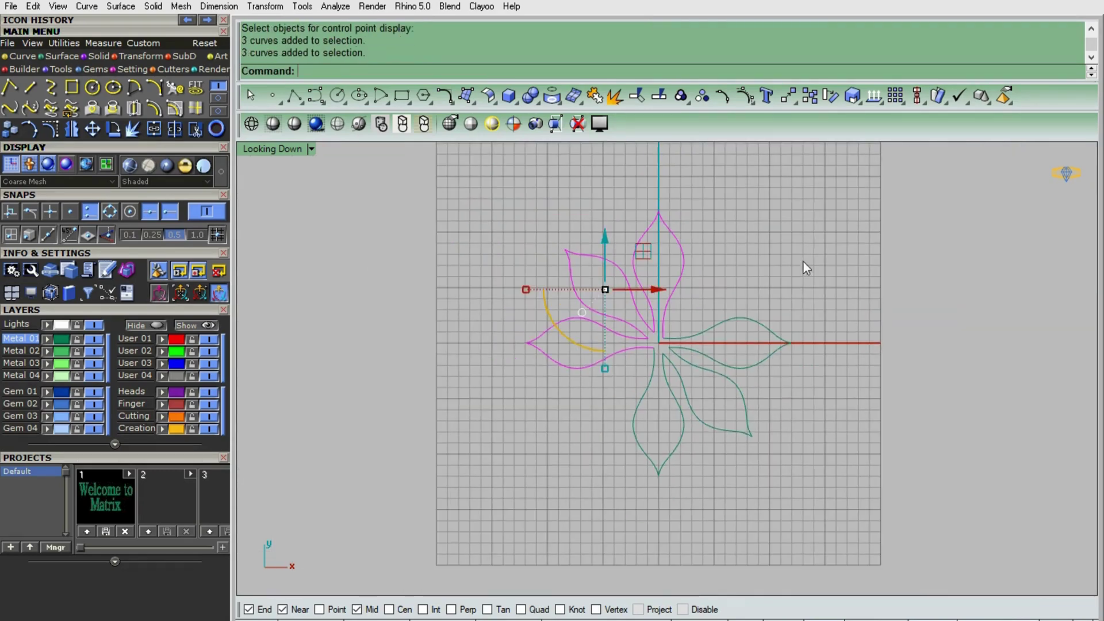
pyautogui.click(802, 264)
# Join the six petal curves into one closed flower outline and select it
pyautogui.click(139, 132)
pyautogui.click(682, 338)
pyautogui.click(668, 310)
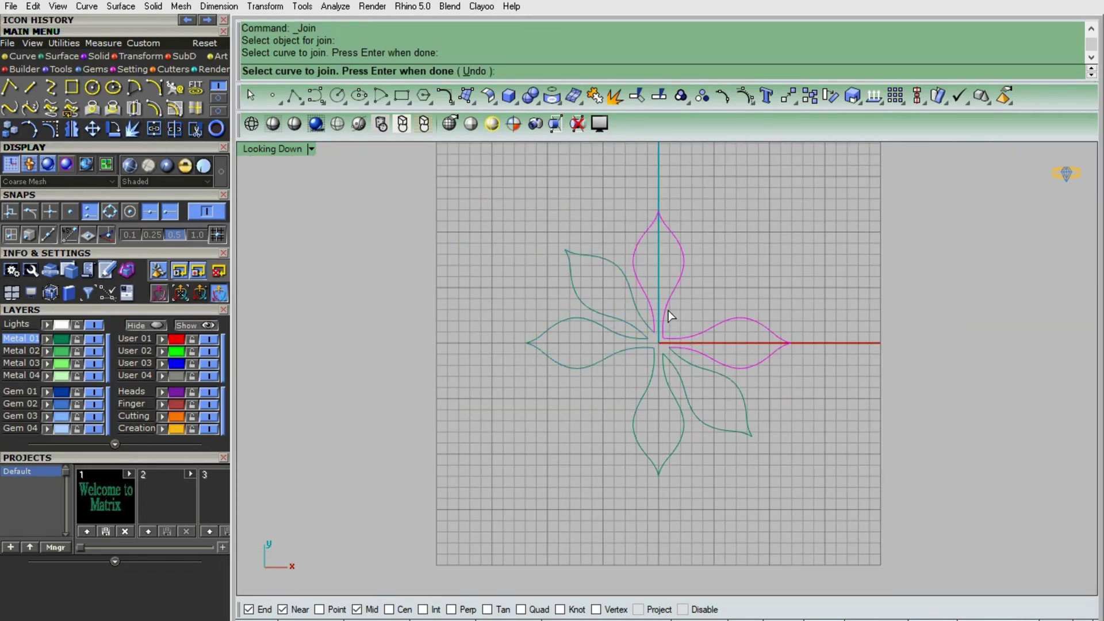
pyautogui.click(637, 345)
pyautogui.click(673, 361)
pyautogui.click(696, 340)
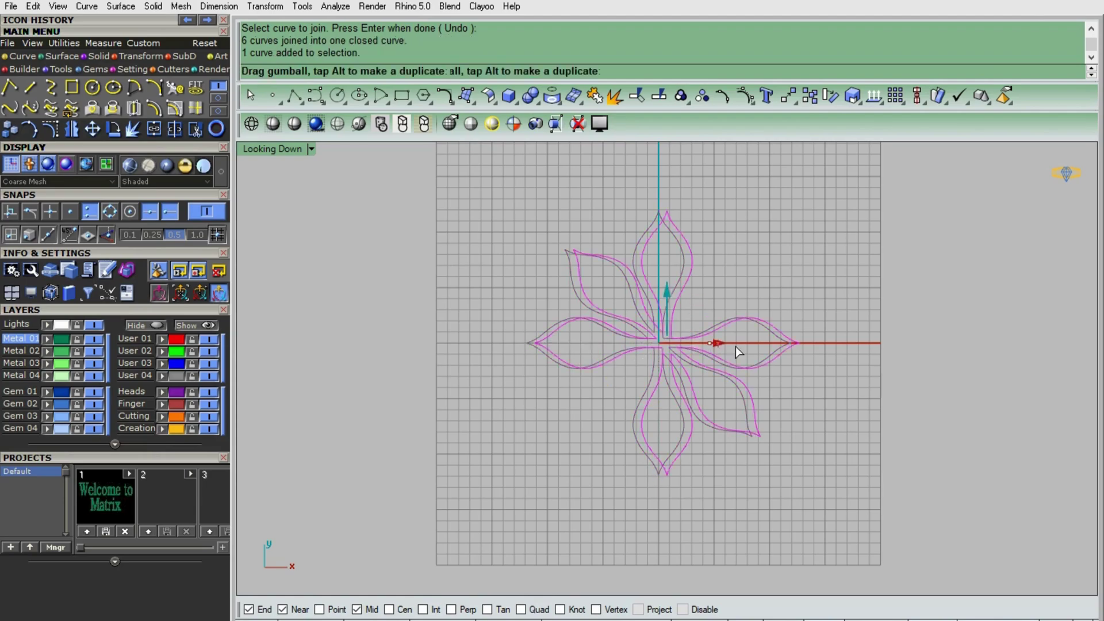